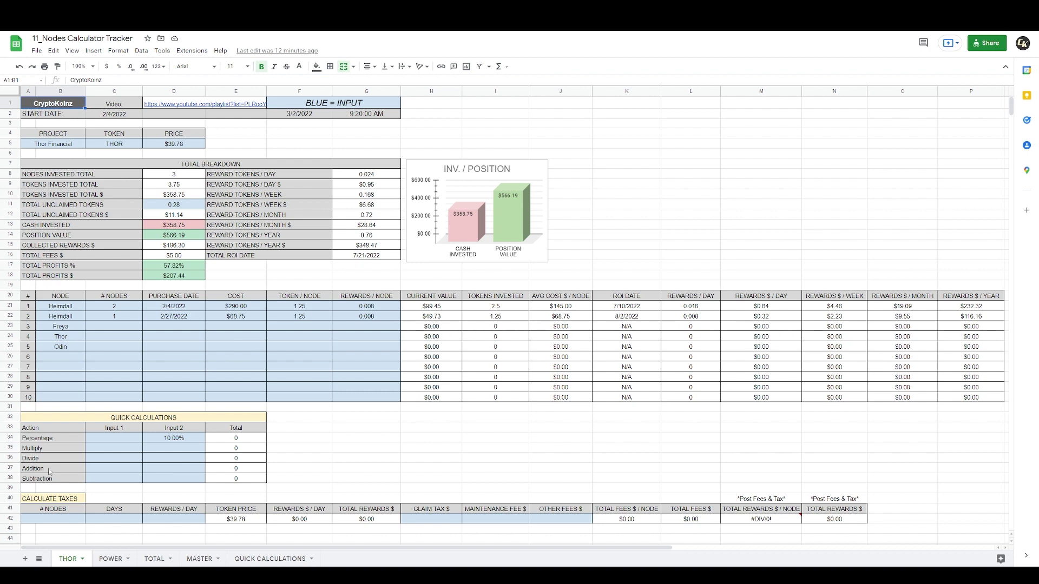
# - Review the workbook's POWER, TOTAL, QUICK CALCULATIONS and MASTER sheets to see how the tracker is laid out
pyautogui.click(116, 562)
pyautogui.click(156, 559)
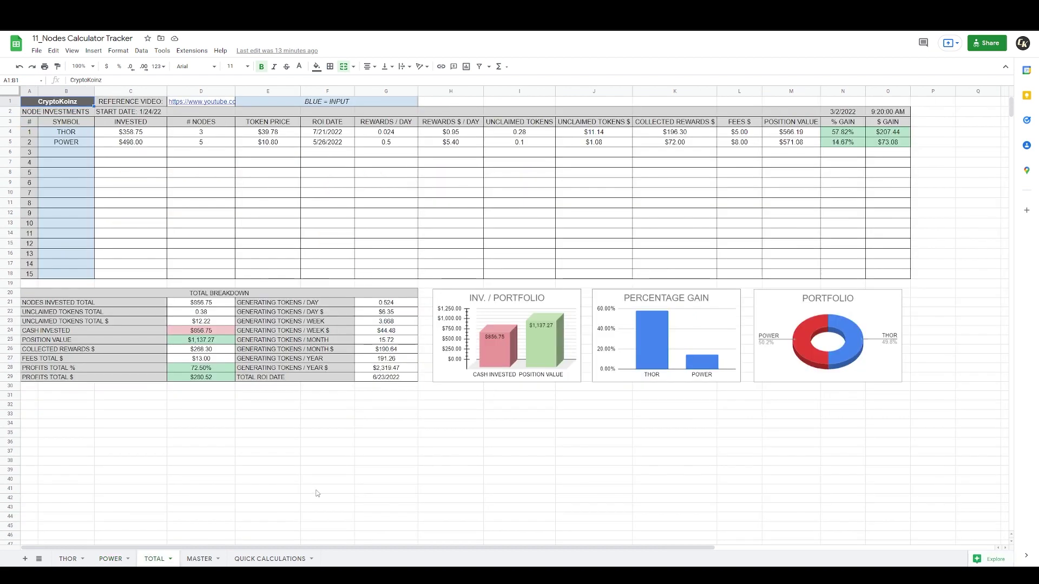
pyautogui.click(272, 561)
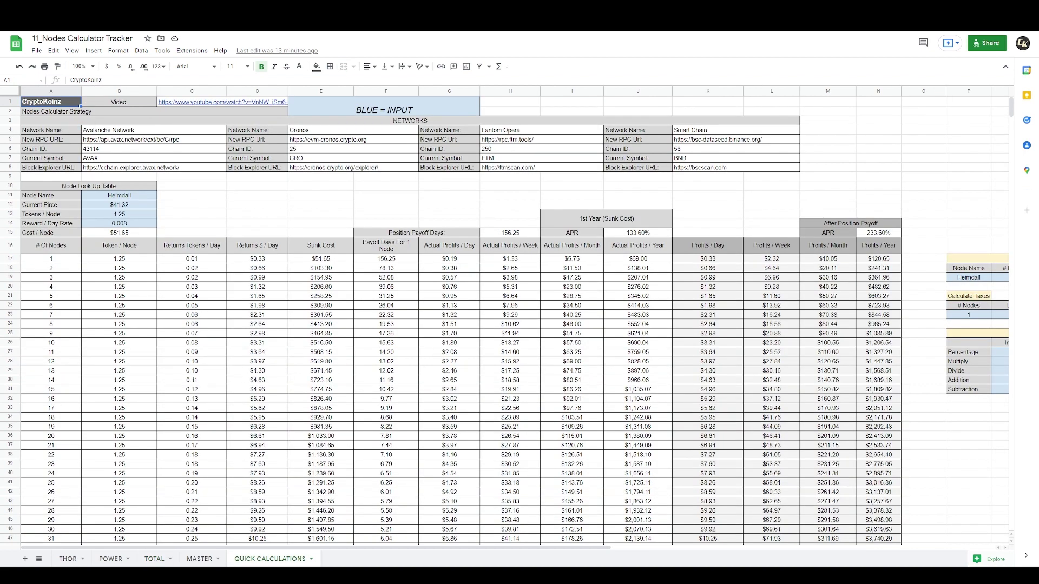
pyautogui.click(151, 561)
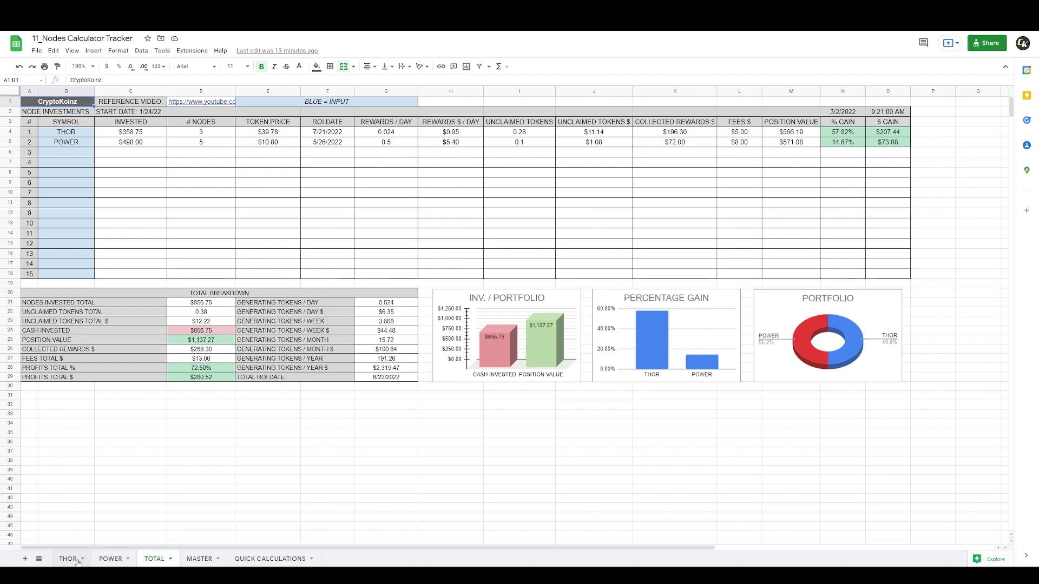
pyautogui.click(252, 561)
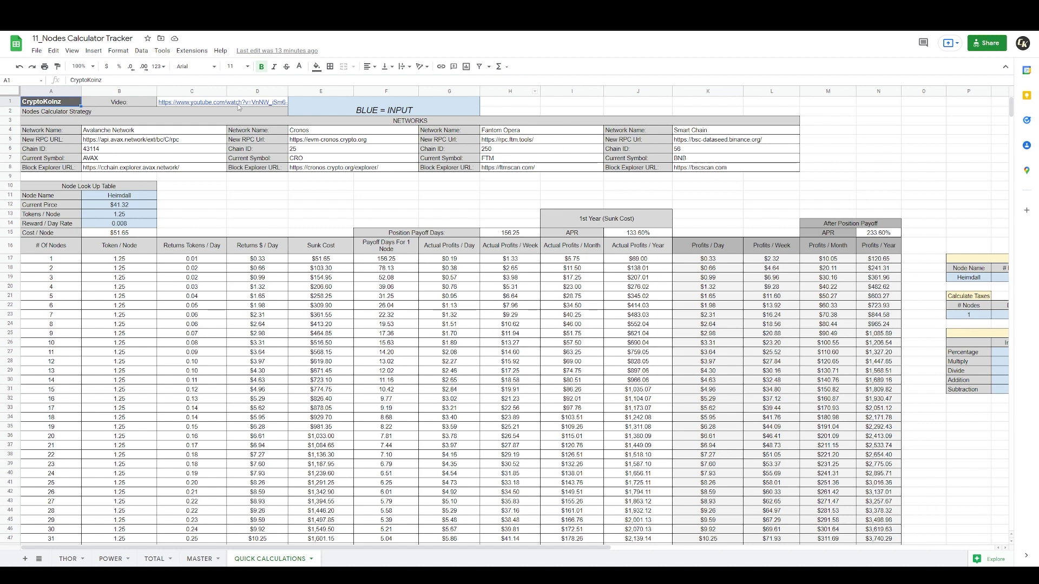
pyautogui.moveTo(183, 108)
pyautogui.click(199, 559)
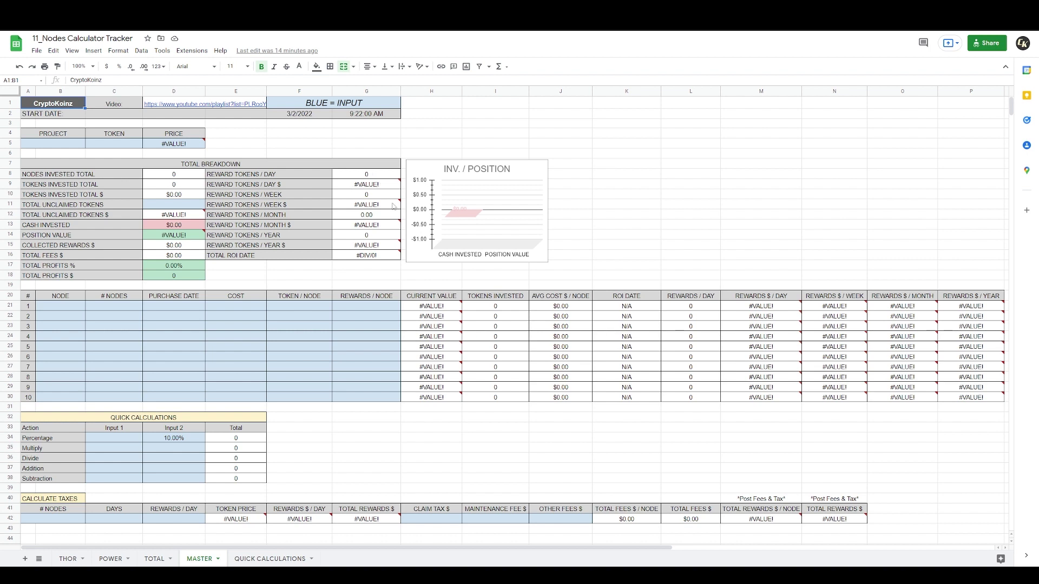
pyautogui.moveTo(394, 206)
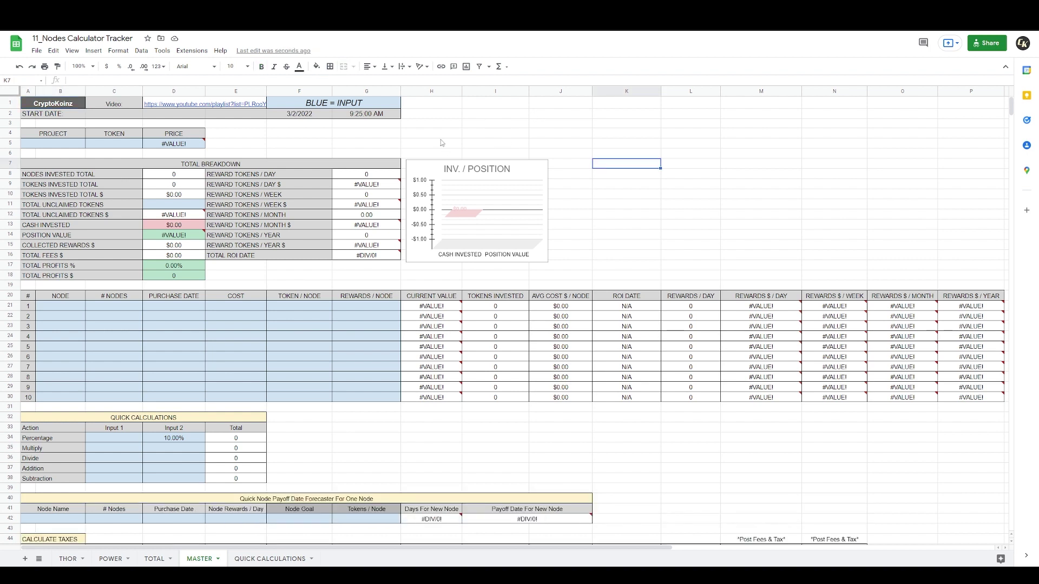
pyautogui.click(36, 50)
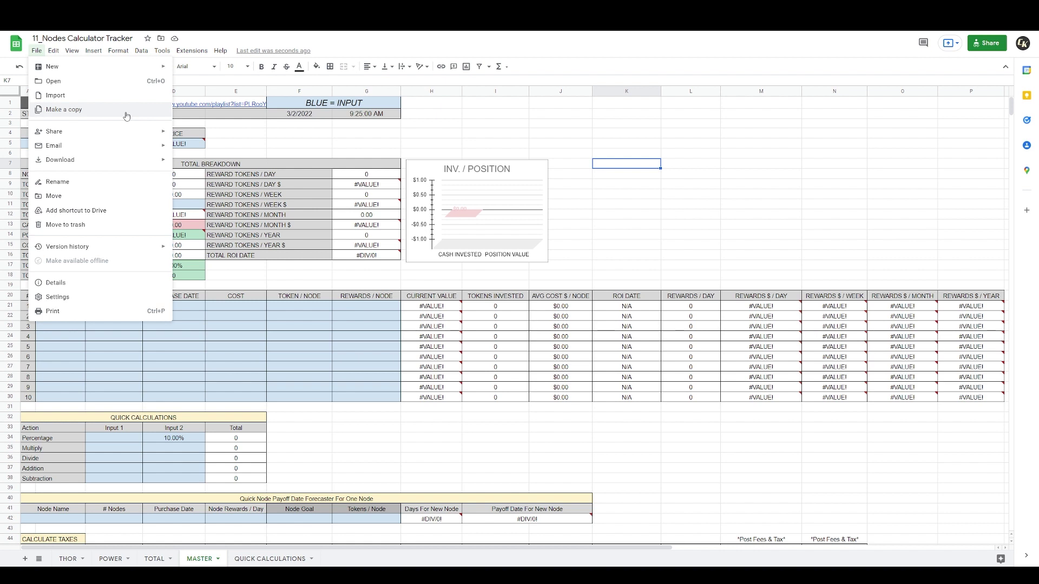
pyautogui.click(761, 184)
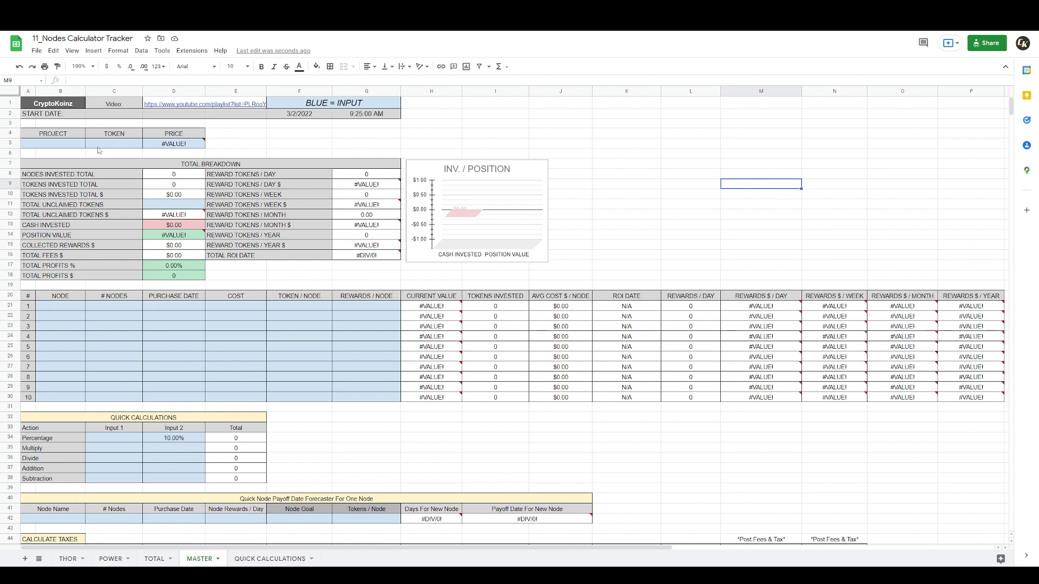
# - Examine the MASTER sheet's blue input cells, node table, payoff forecaster, tax calculator and Collected Rewards table
pyautogui.click(59, 148)
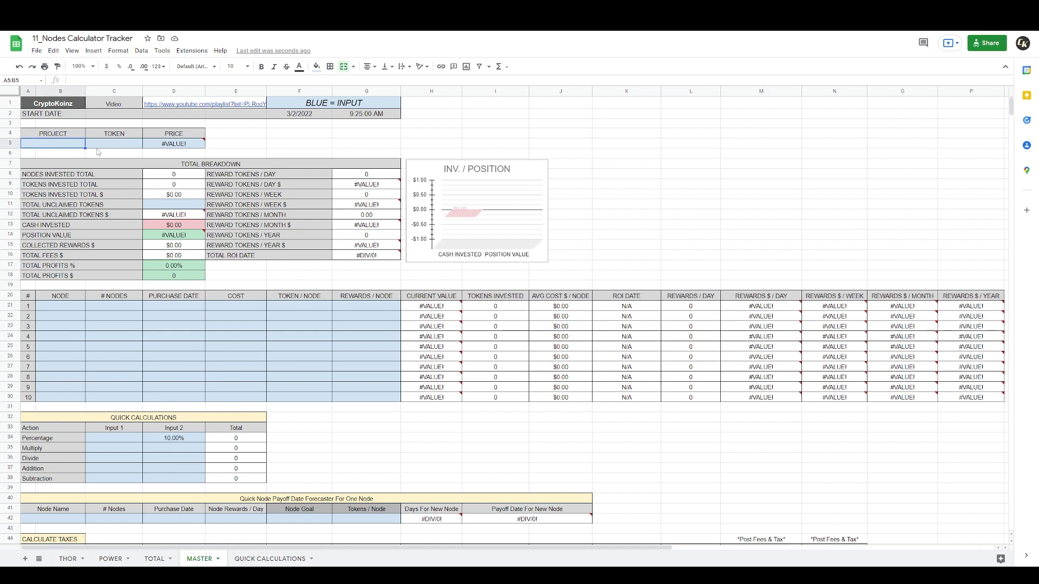
pyautogui.click(112, 147)
pyautogui.click(165, 145)
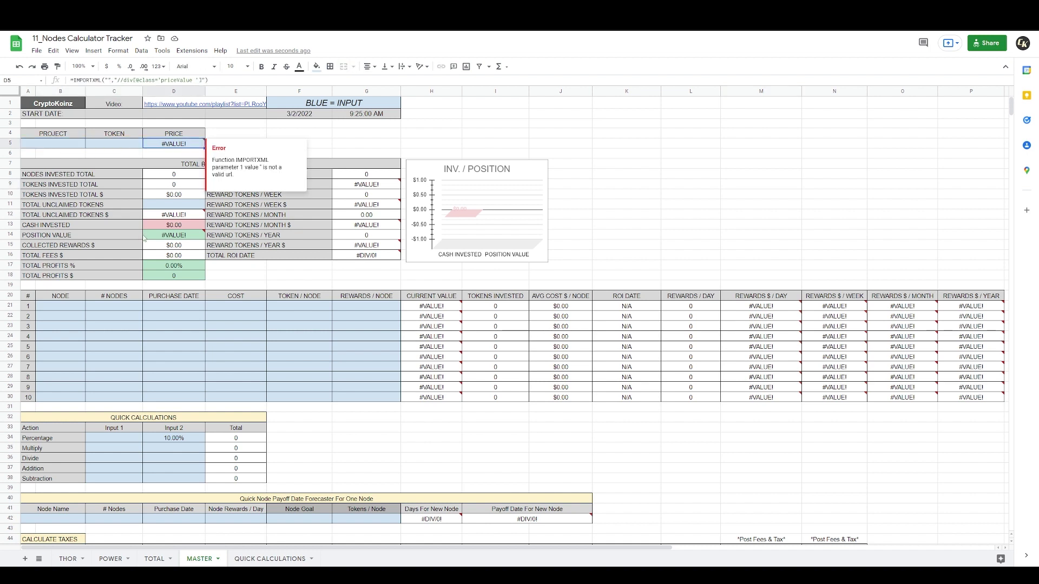
pyautogui.click(174, 209)
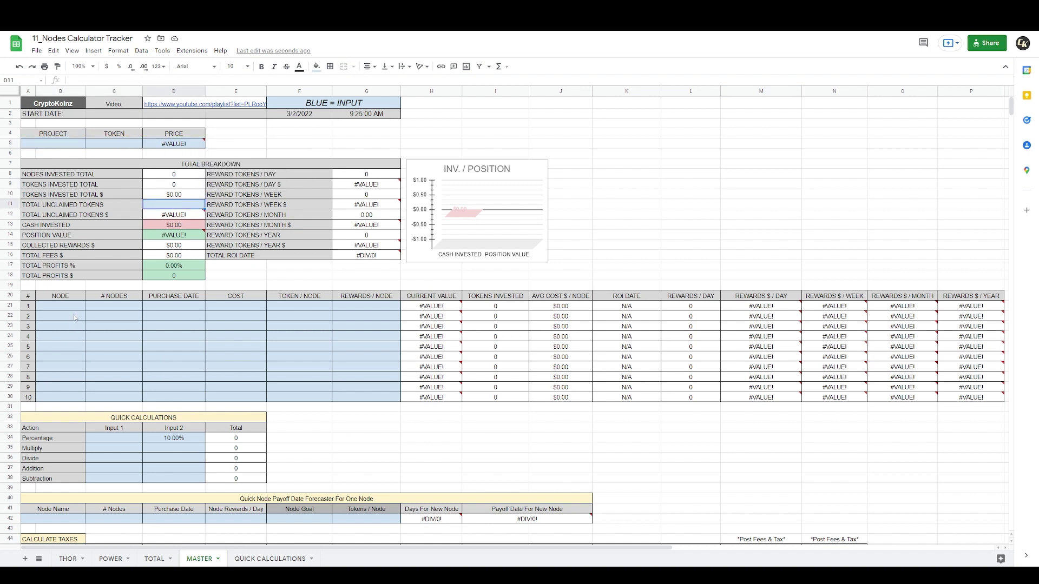
pyautogui.moveTo(68, 308); pyautogui.dragTo(353, 391)
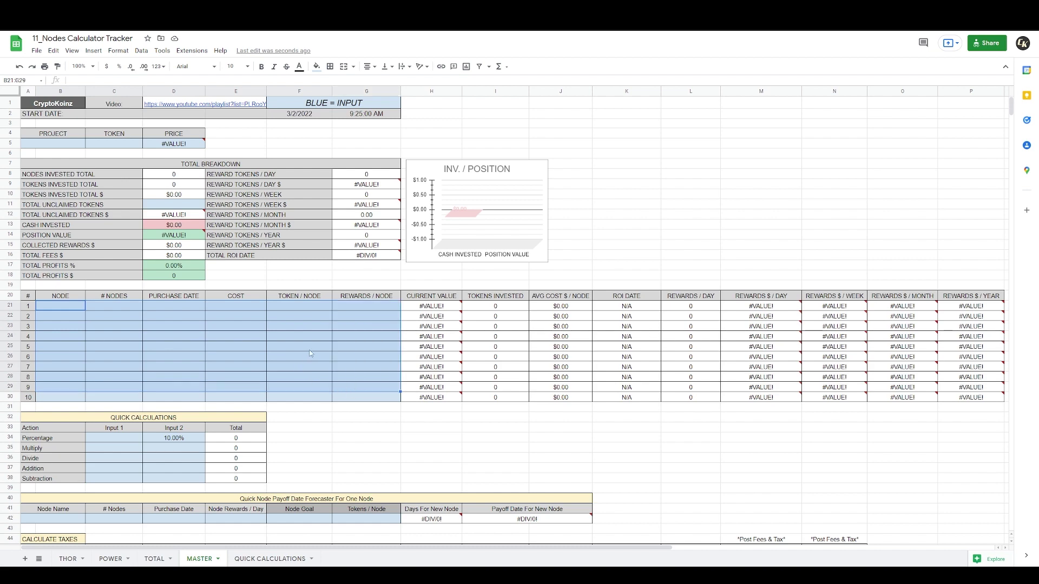
pyautogui.scroll(-4, 310, 347)
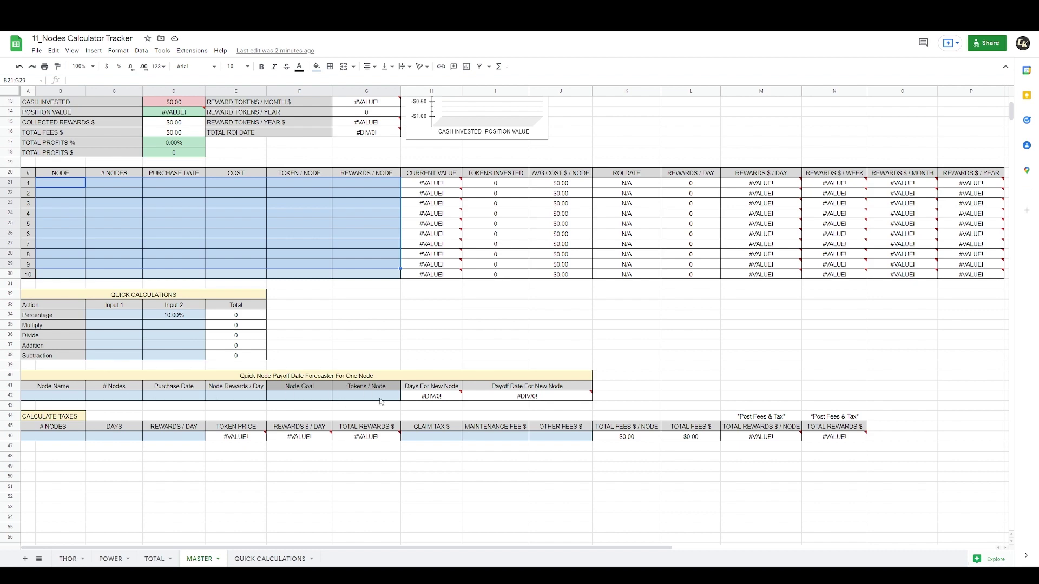
pyautogui.scroll(3, 380, 402)
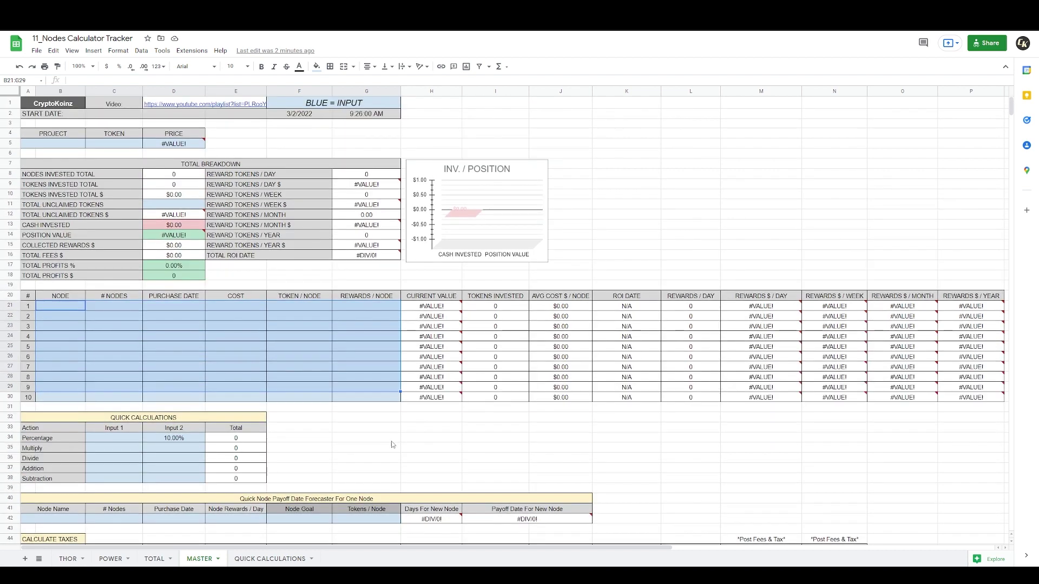
pyautogui.moveTo(391, 548); pyautogui.dragTo(713, 548)
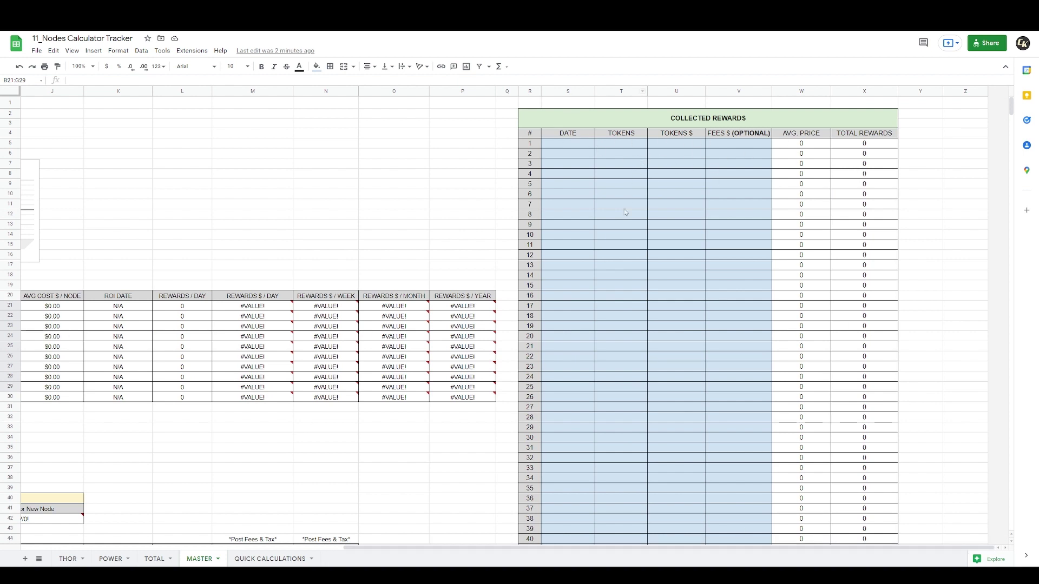
pyautogui.moveTo(688, 551); pyautogui.dragTo(424, 95)
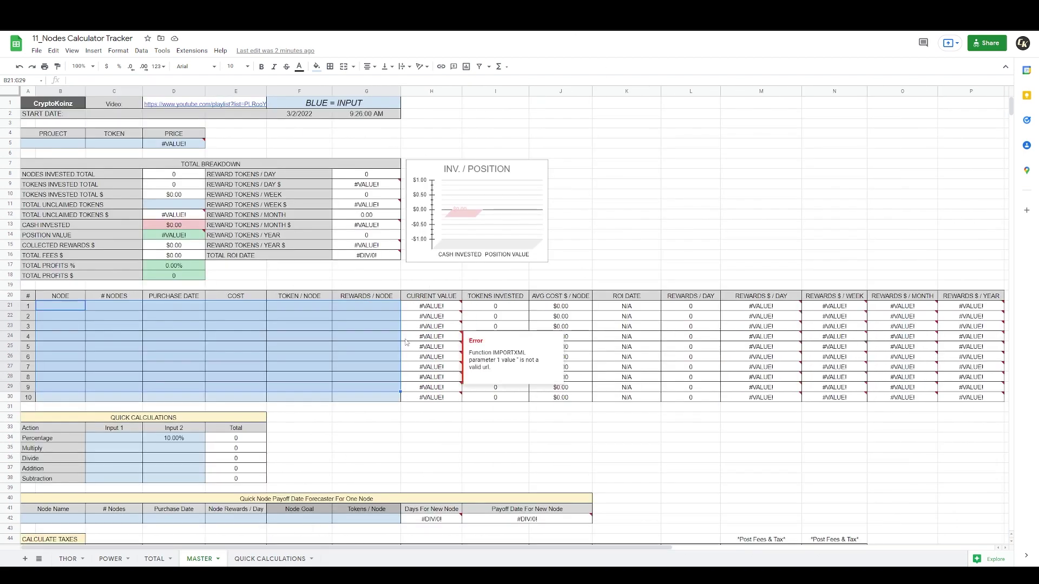
# - Duplicate the MASTER sheet and place the copy before the THOR sheet
pyautogui.click(219, 561)
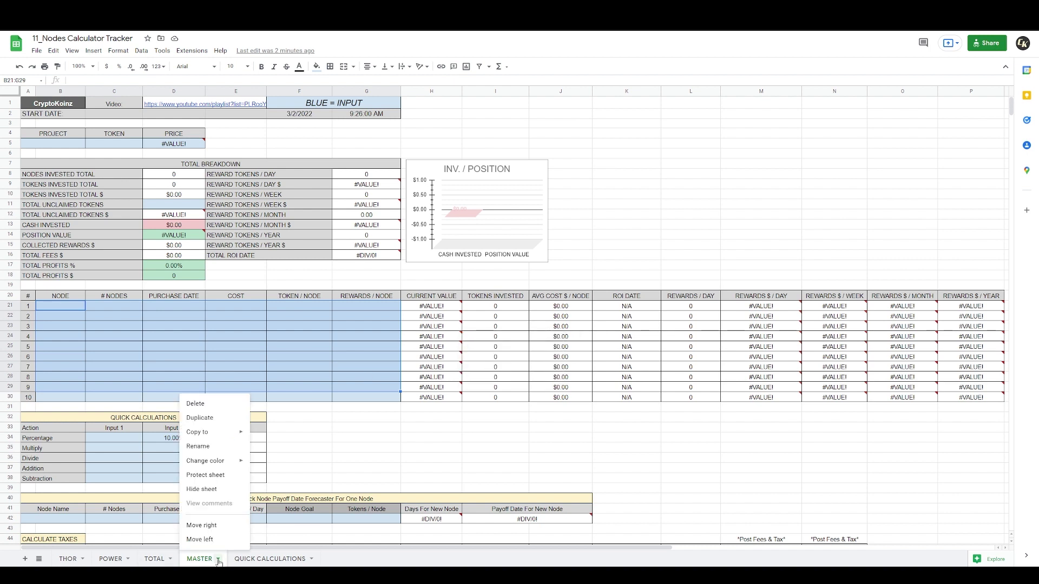
pyautogui.click(206, 418)
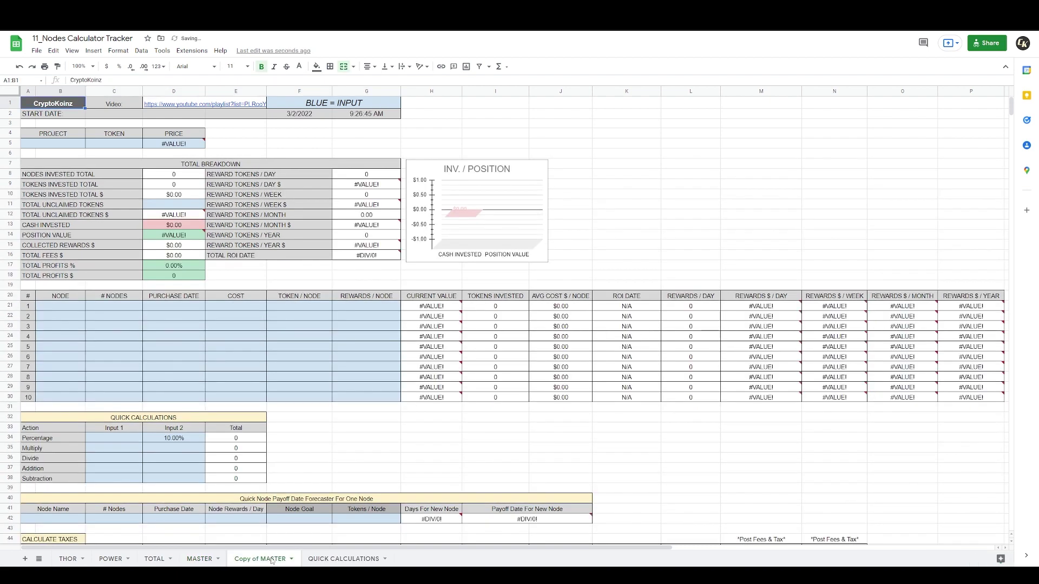
pyautogui.moveTo(271, 561); pyautogui.dragTo(87, 560)
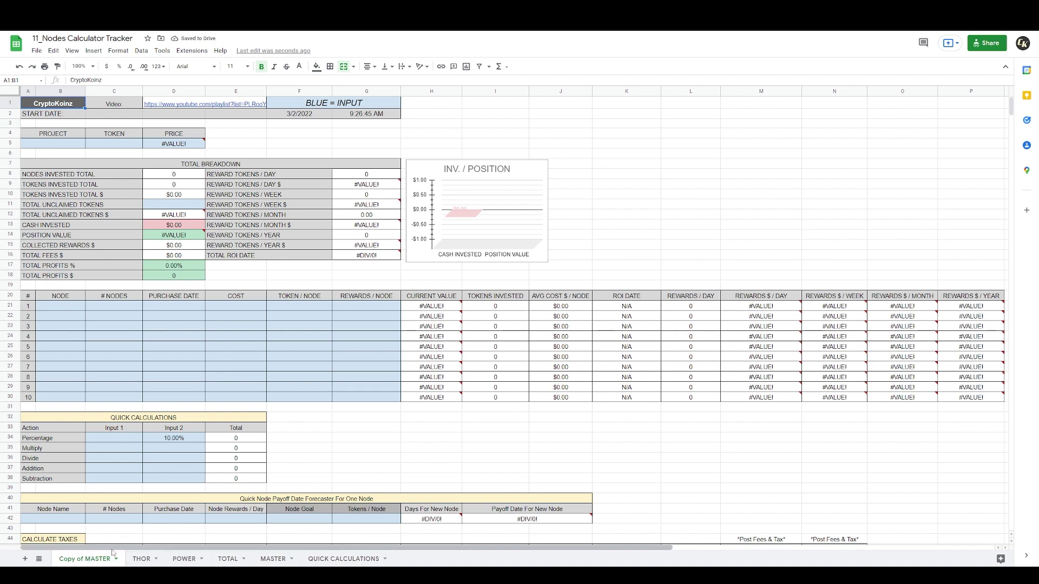
# - Rename the copied MASTER sheet as PHOENIX
pyautogui.doubleClick(85, 559)
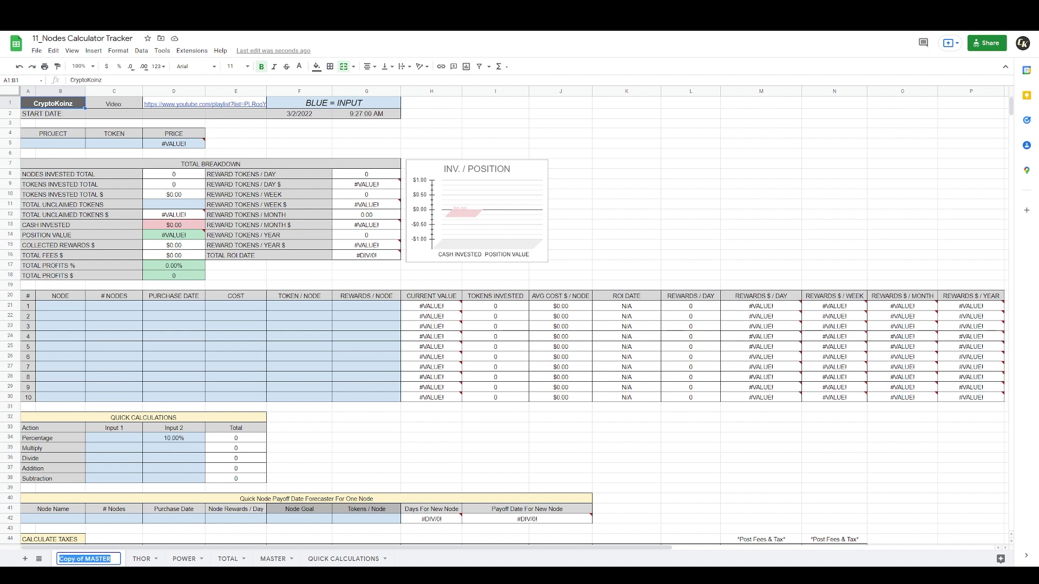
pyautogui.write('PHOE')
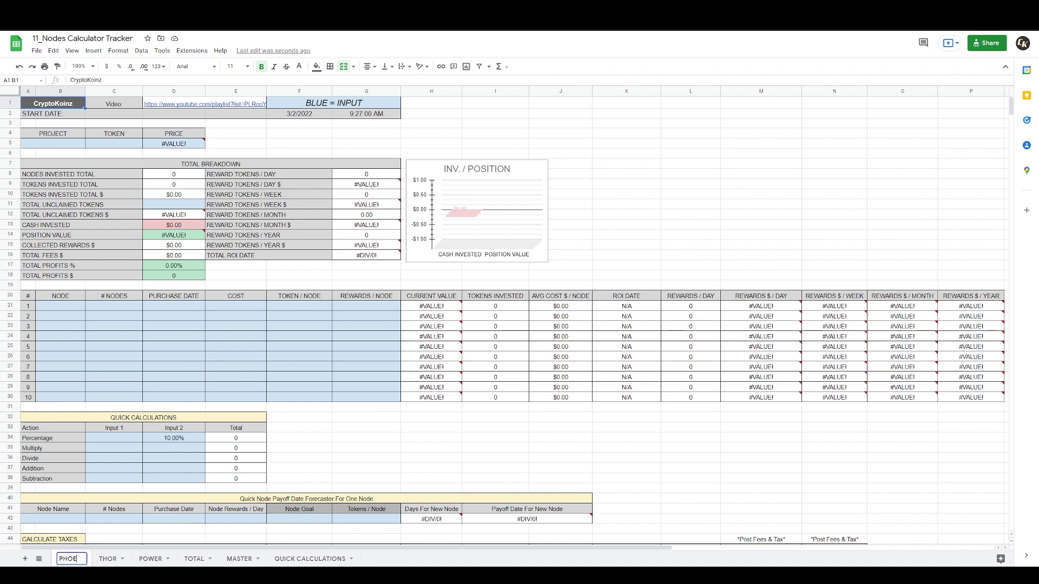
pyautogui.write('NIX')
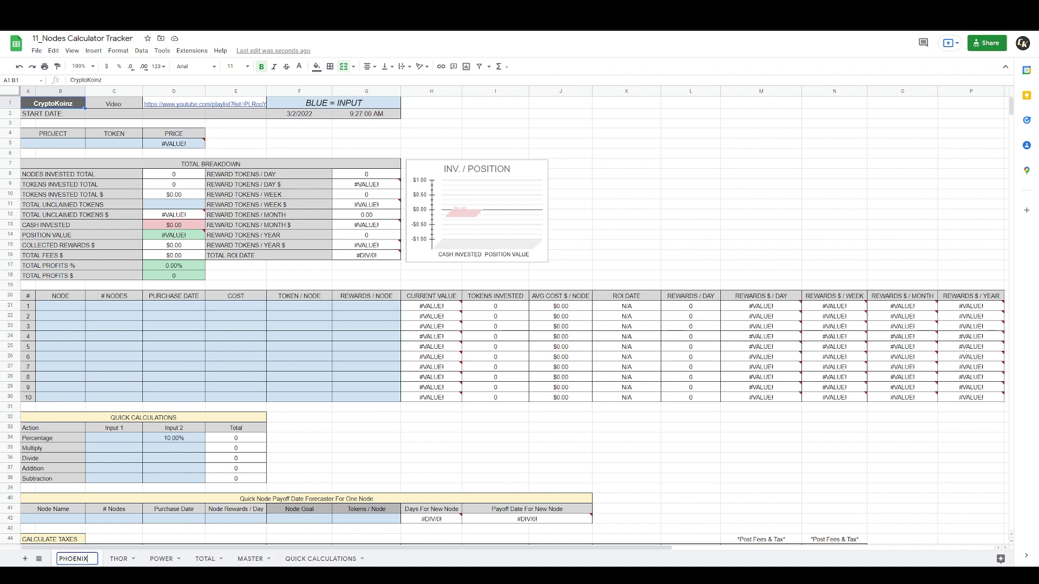
pyautogui.press('Return')
# - Delete the PHOENIX sheet from the workbook
pyautogui.click(93, 559)
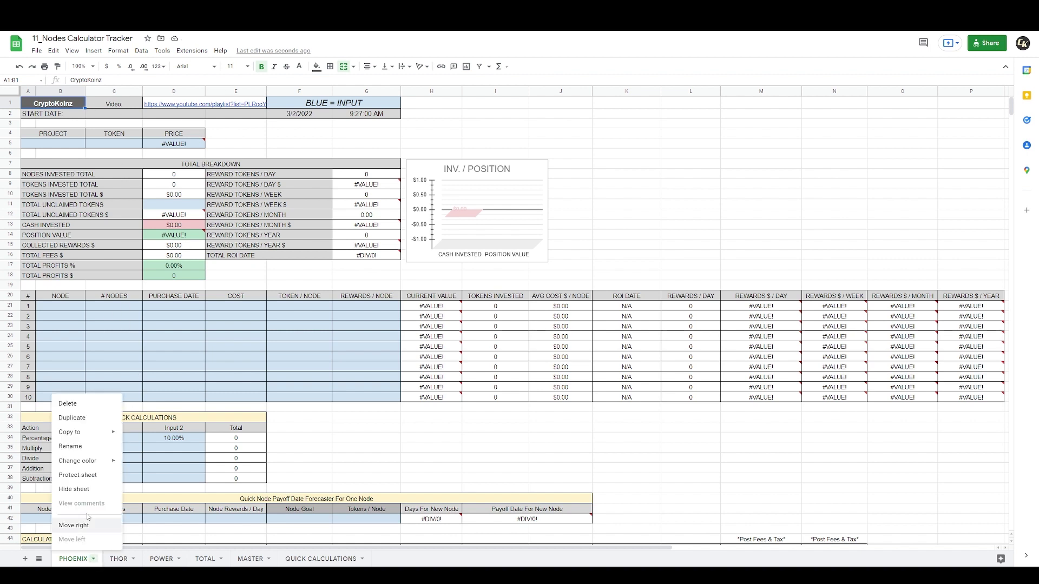
pyautogui.click(85, 409)
pyautogui.click(618, 320)
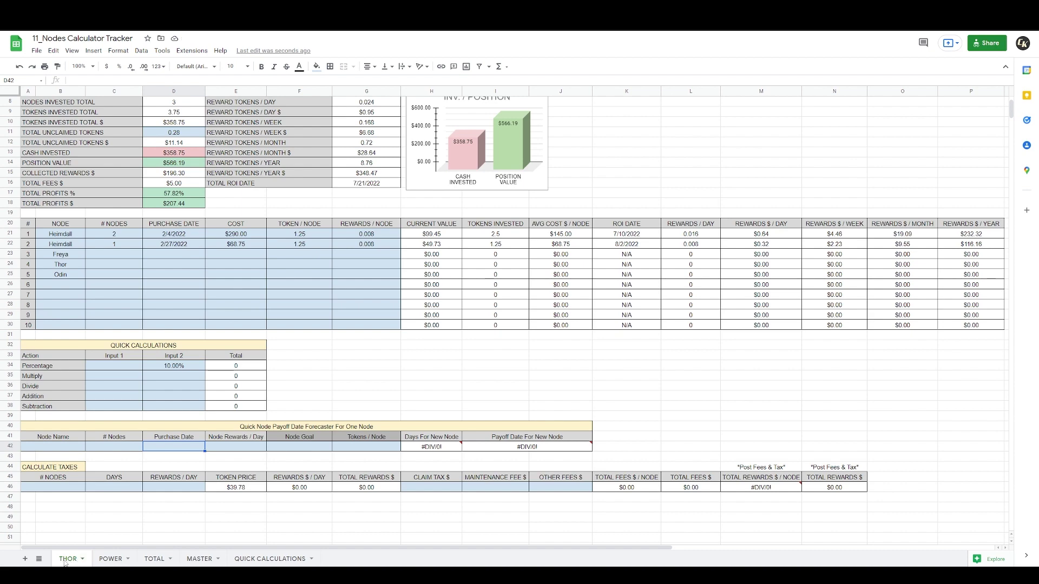
# - Set the THOR sheet's zoom to 150%
pyautogui.scroll(3, 351, 385)
pyautogui.click(433, 133)
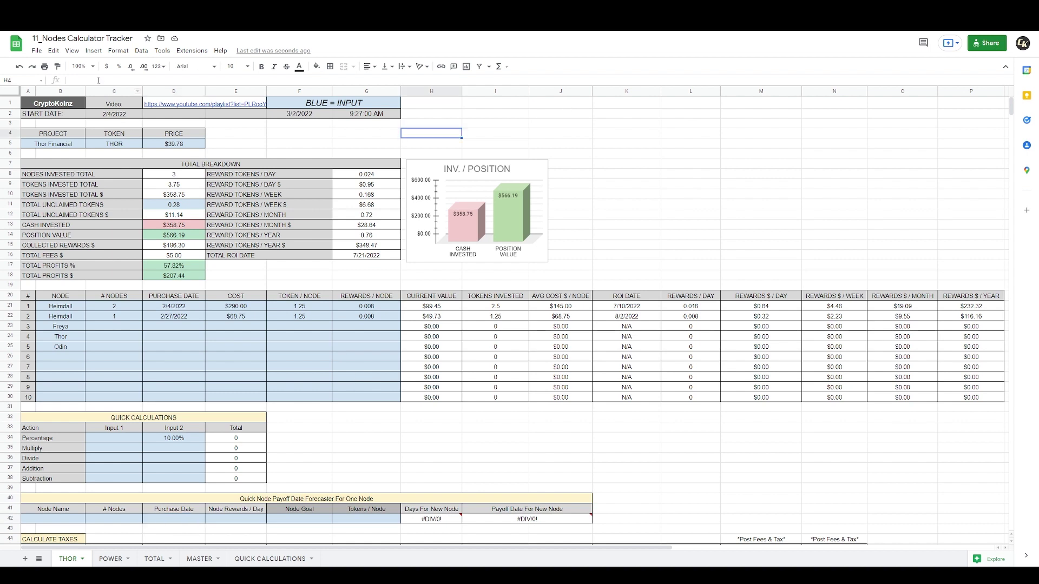
pyautogui.click(84, 66)
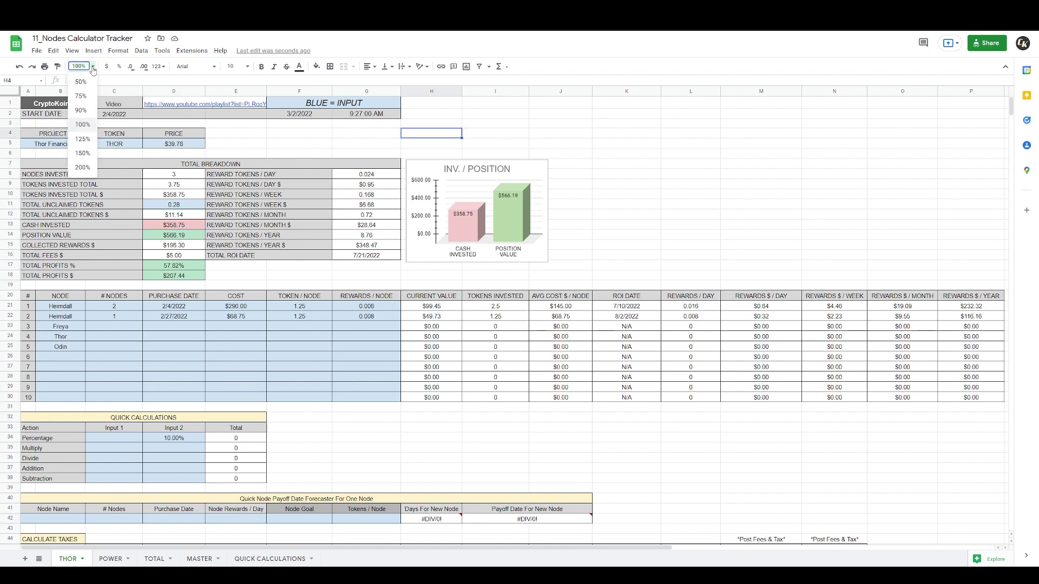
pyautogui.click(82, 154)
# - On the THOR sheet, enter Thor Financial as the project and THOR as the token in row 5
pyautogui.click(88, 176)
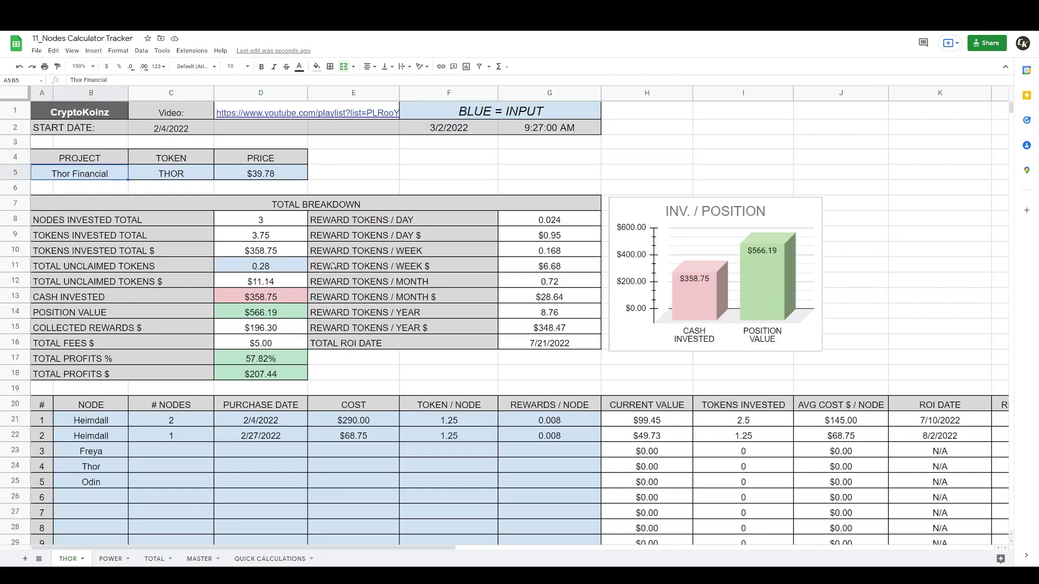
pyautogui.write('Th')
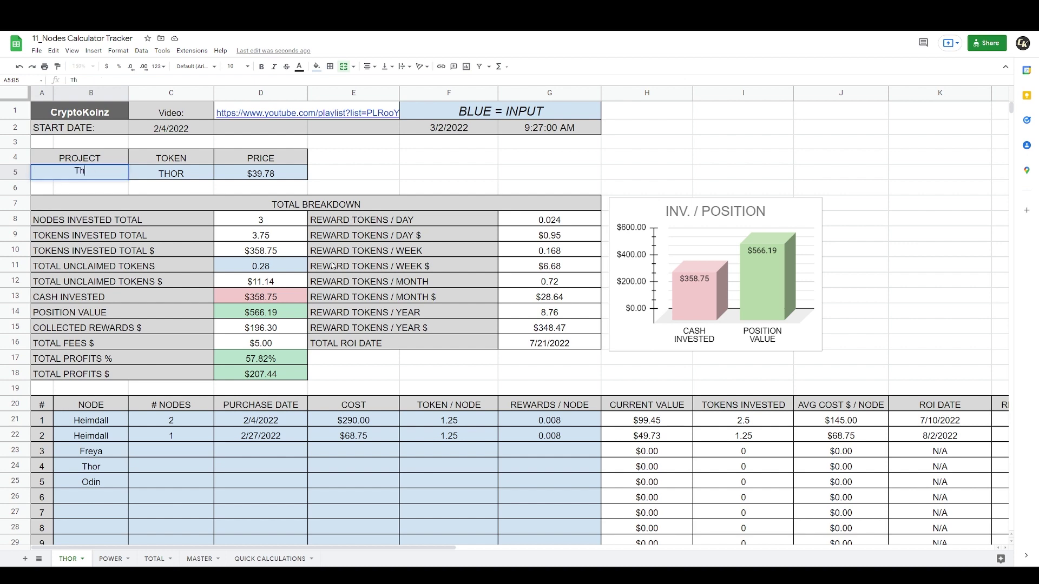
pyautogui.write('or Financial')
pyautogui.press('Tab')
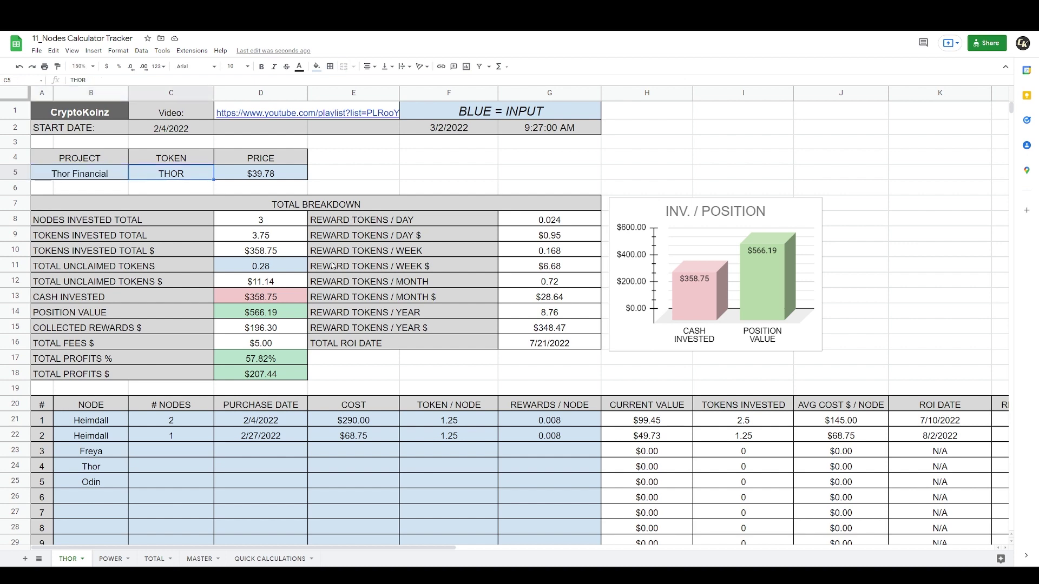
pyautogui.write('Thor')
pyautogui.press('Tab')
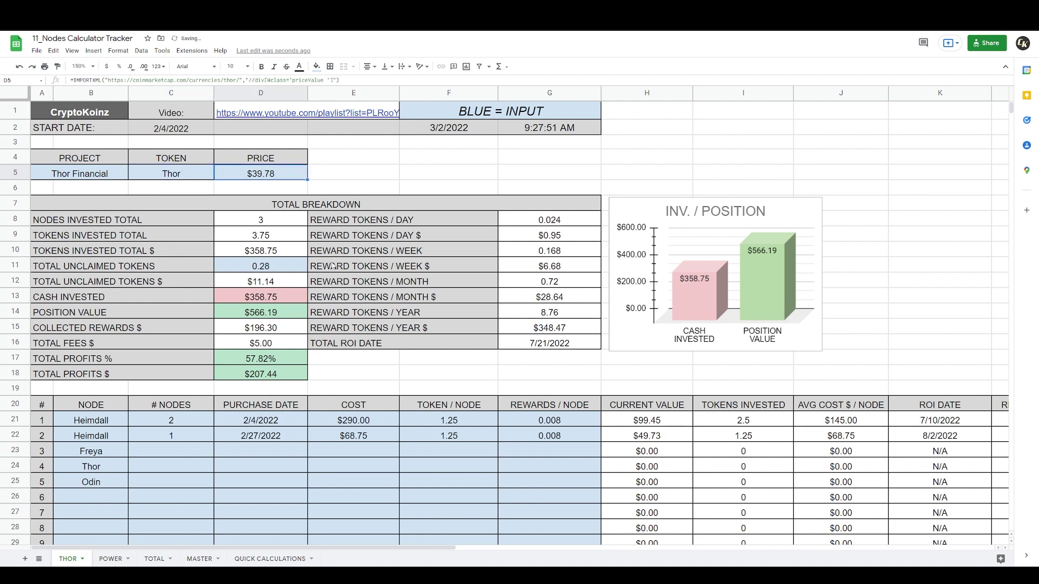
pyautogui.press('Left')
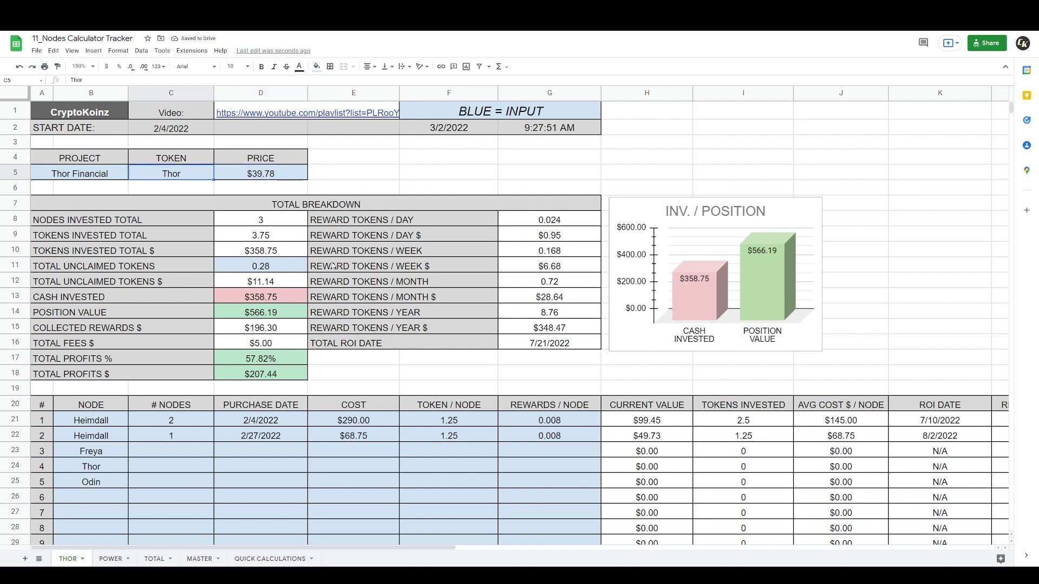
pyautogui.write('THOR')
pyautogui.press('Return')
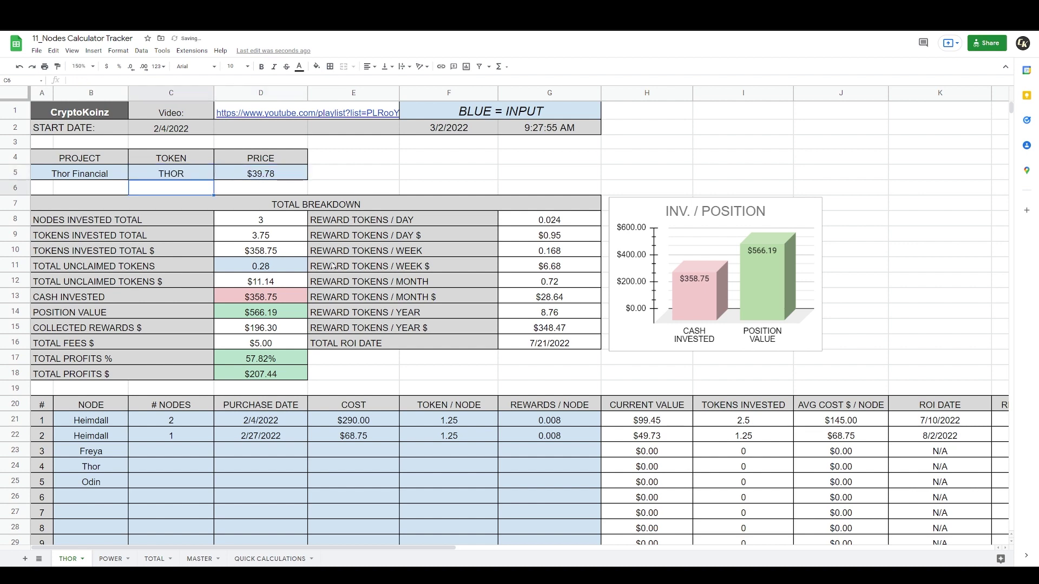
# - Switch to CoinMarketCap, search for thor and open the page of the Thor (THOR) token
pyautogui.press('Right')
pyautogui.press('Up')
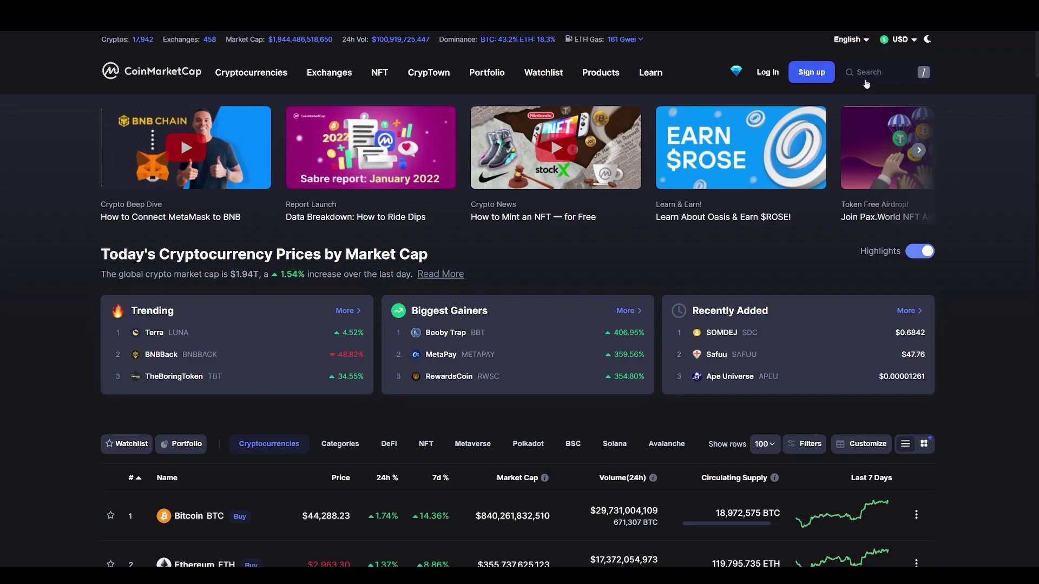
pyautogui.click(869, 76)
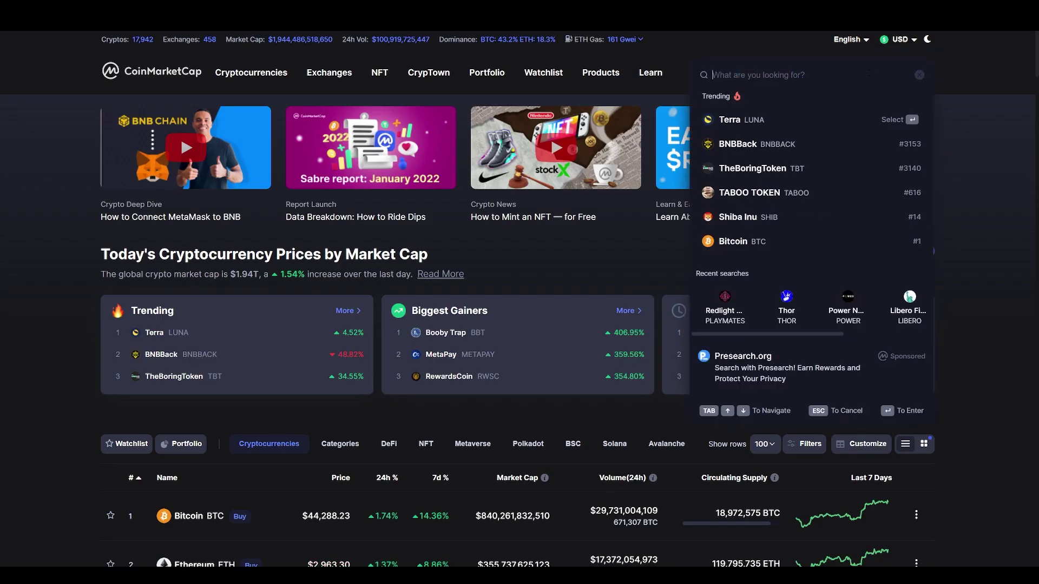
pyautogui.write('thor')
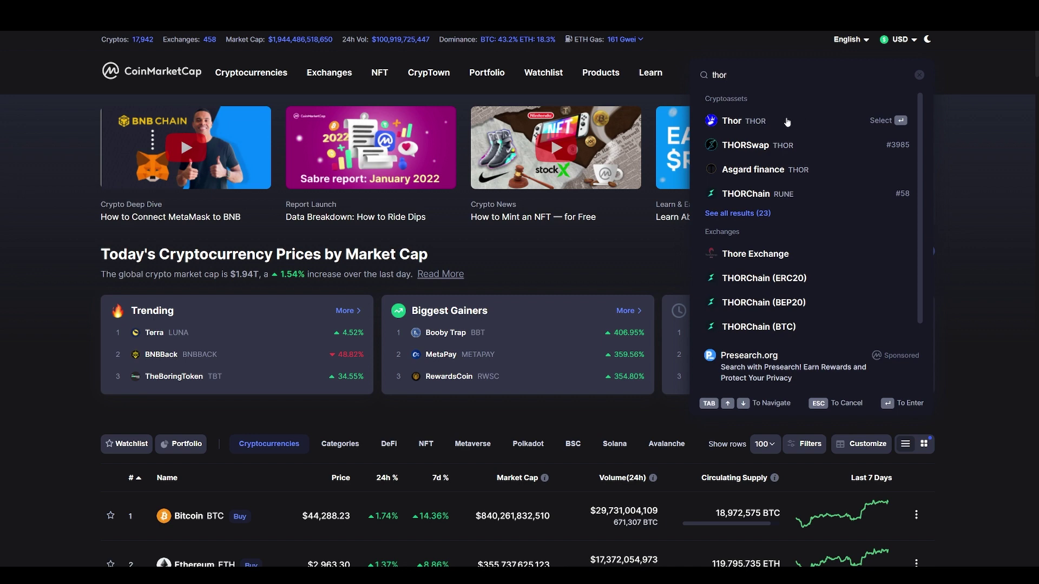
pyautogui.click(788, 123)
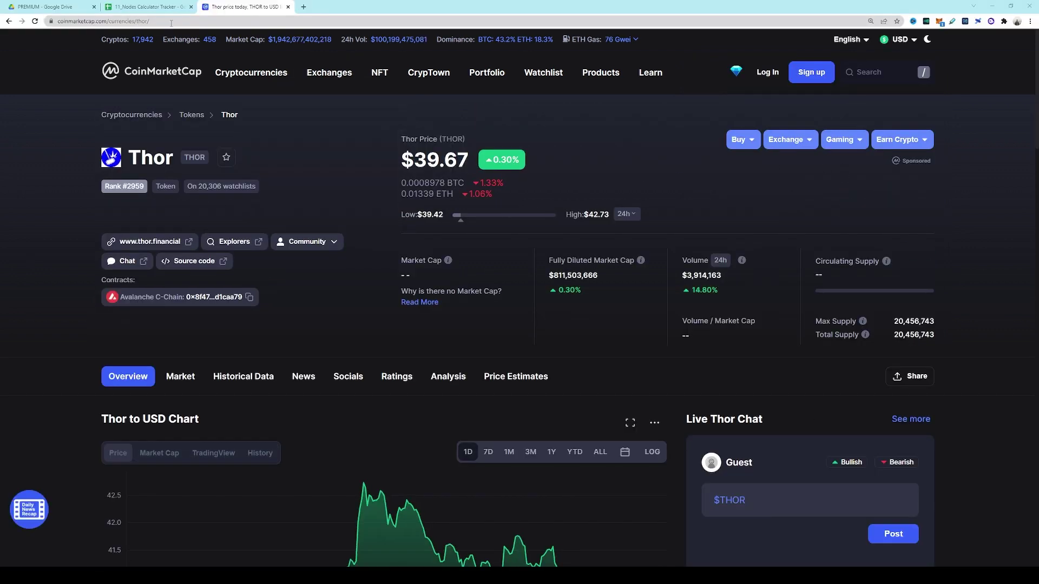
# - Copy the web address of the Thor token page on CoinMarketCap
pyautogui.click(171, 23)
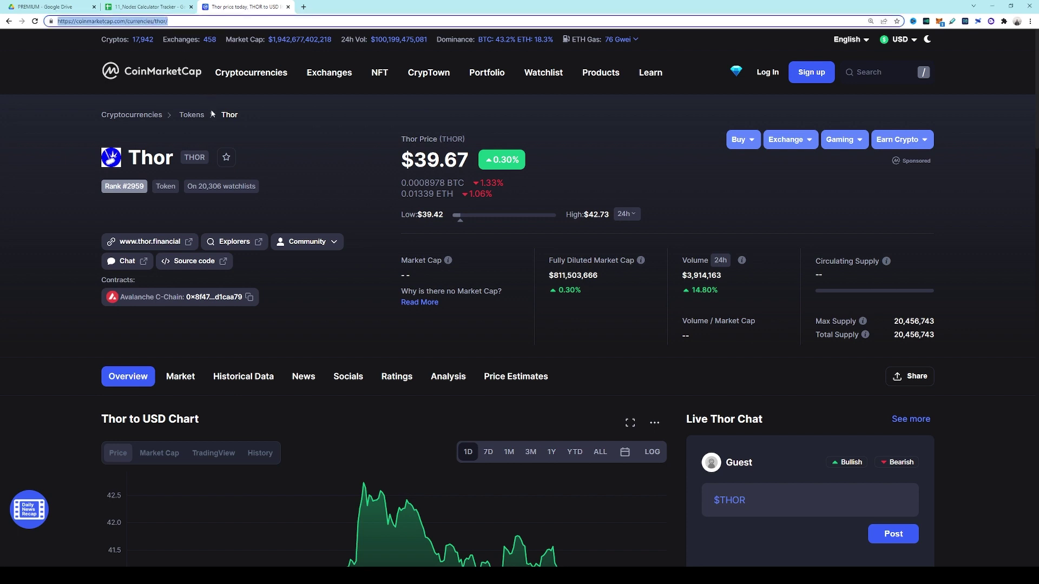
pyautogui.rightClick(136, 21)
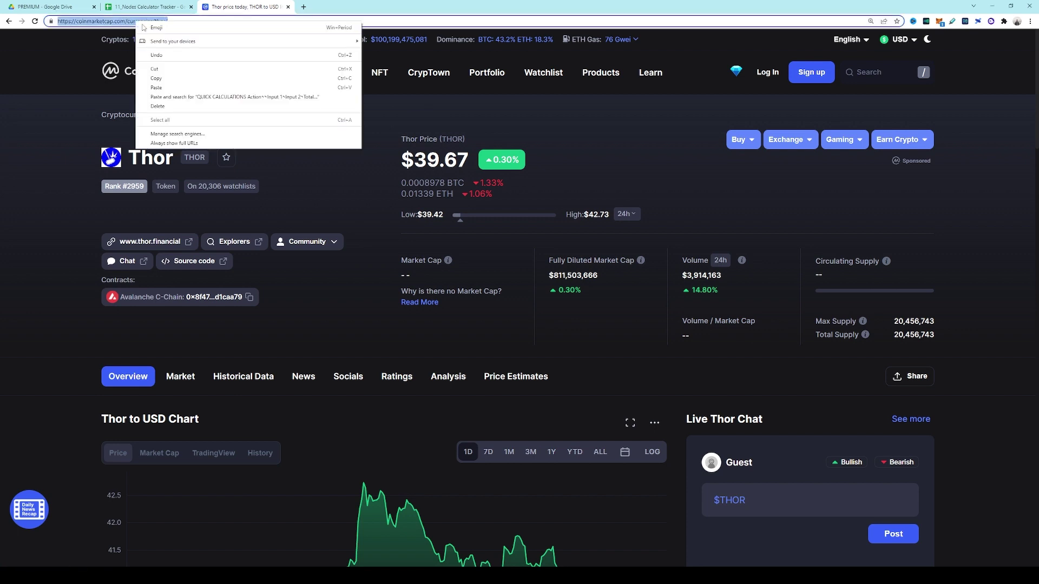
pyautogui.click(176, 79)
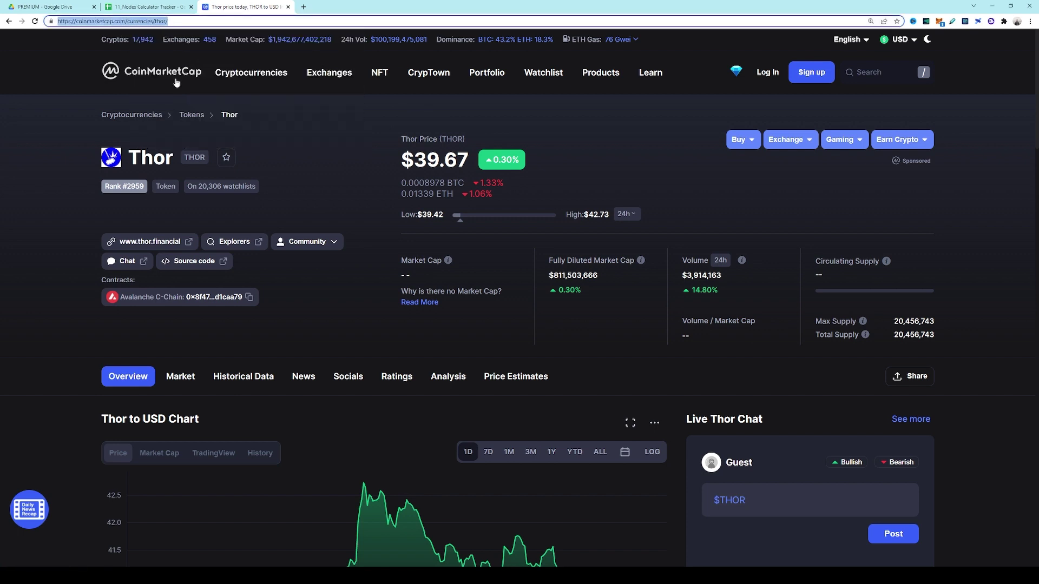
pyautogui.click(181, 8)
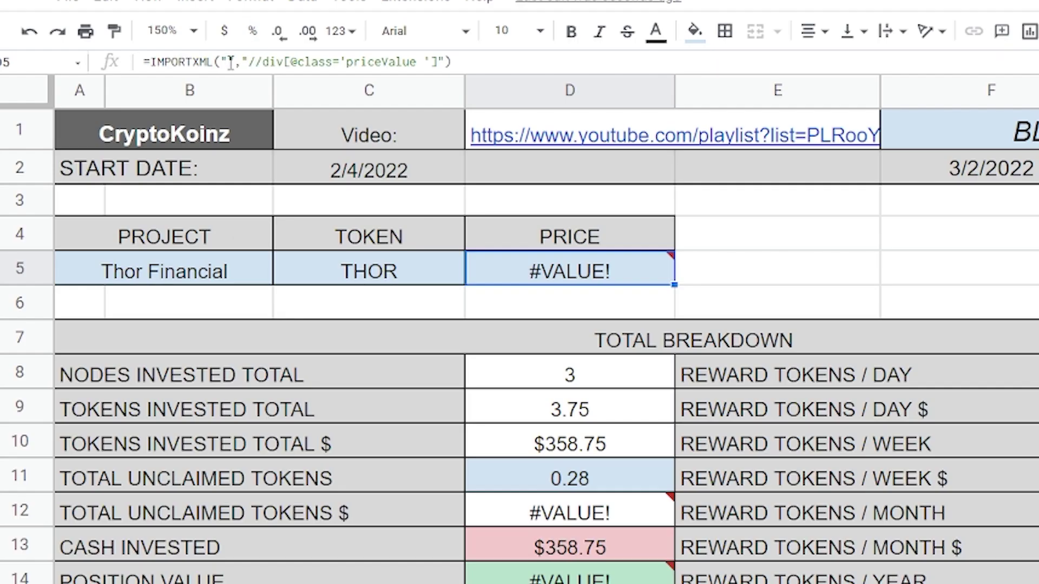
pyautogui.click(227, 61)
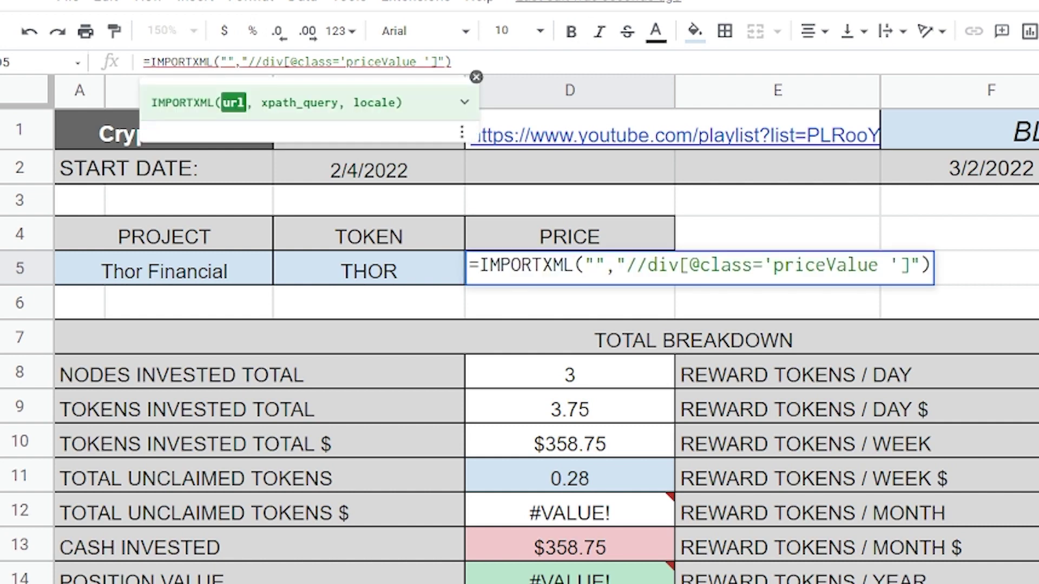
pyautogui.rightClick(227, 63)
pyautogui.click(272, 206)
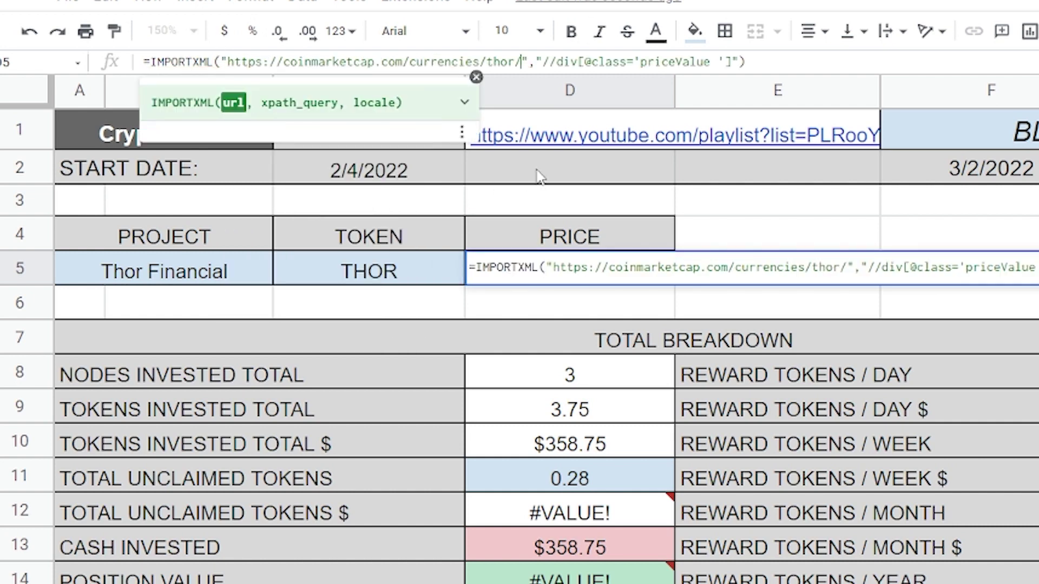
pyautogui.press('Return')
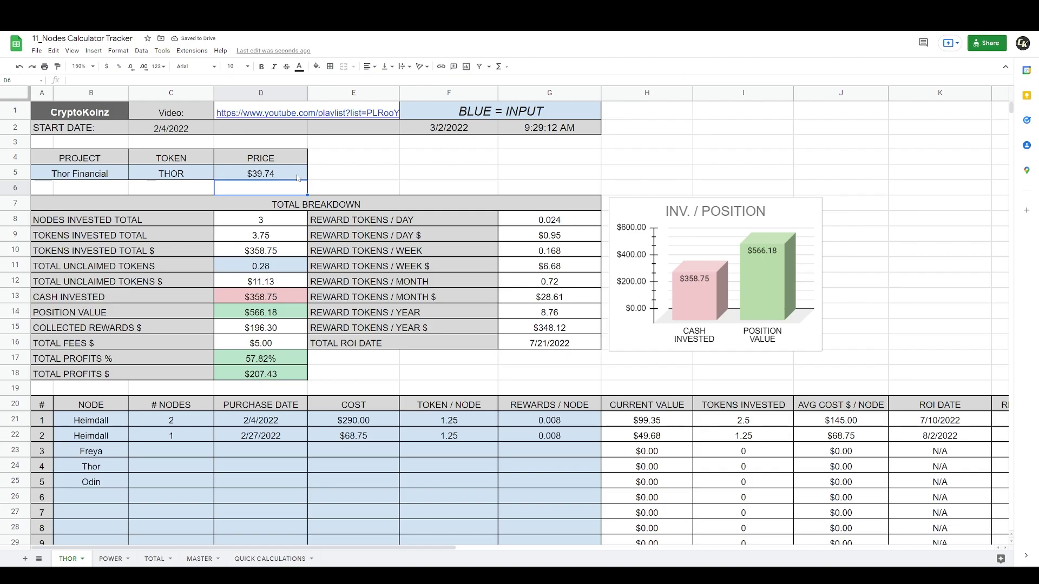
pyautogui.press('Up')
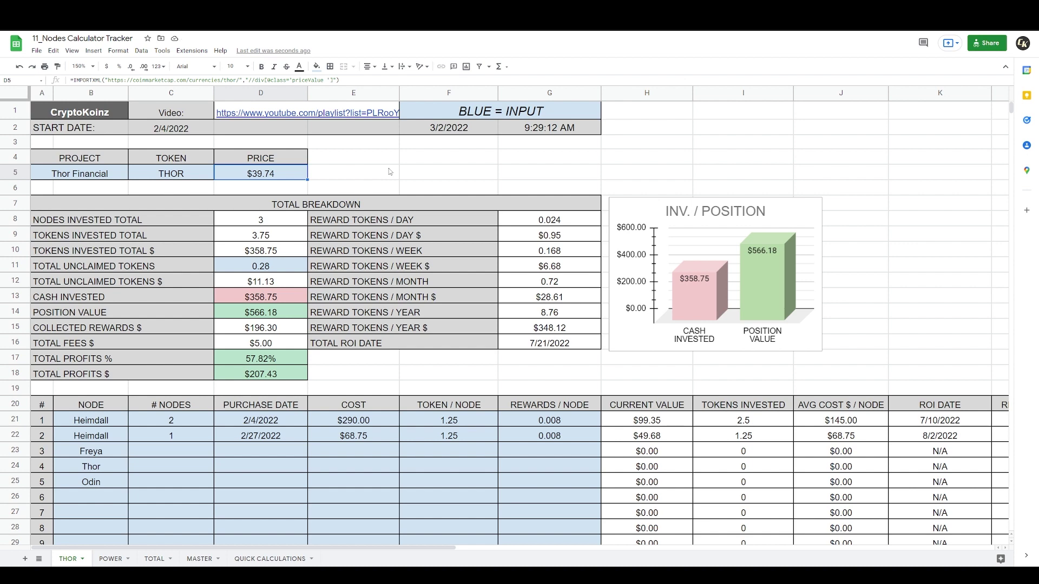
# - Examine the start date, current date and time cells in row 2, and the total unclaimed tokens input in the Total Breakdown
pyautogui.click(108, 128)
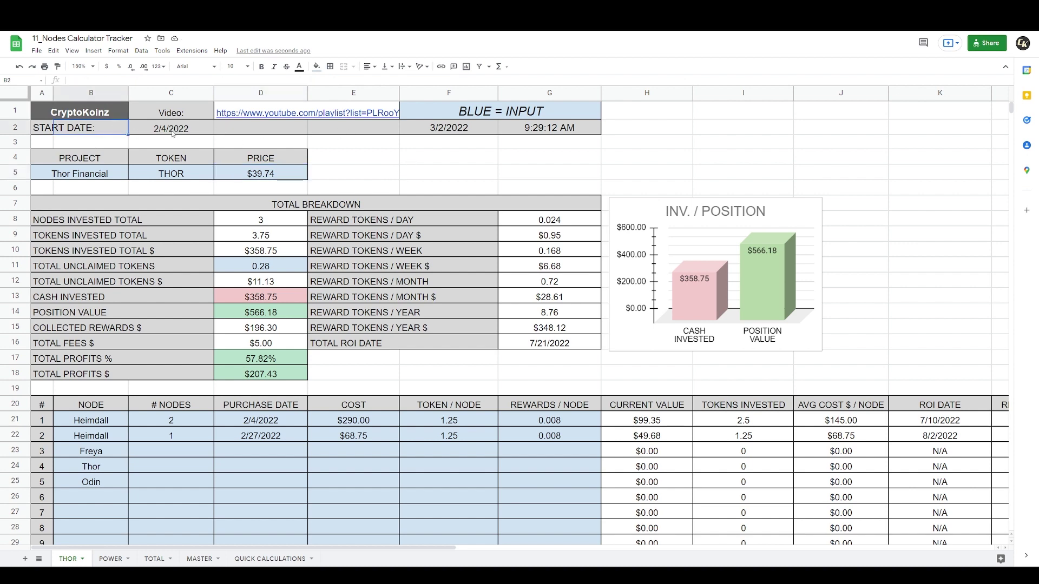
pyautogui.click(199, 132)
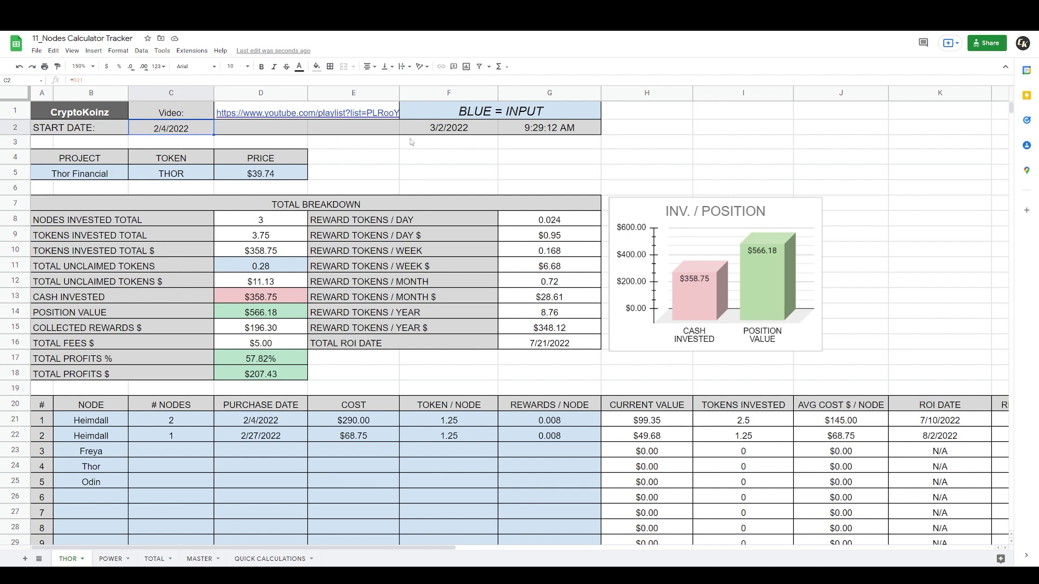
pyautogui.click(454, 142)
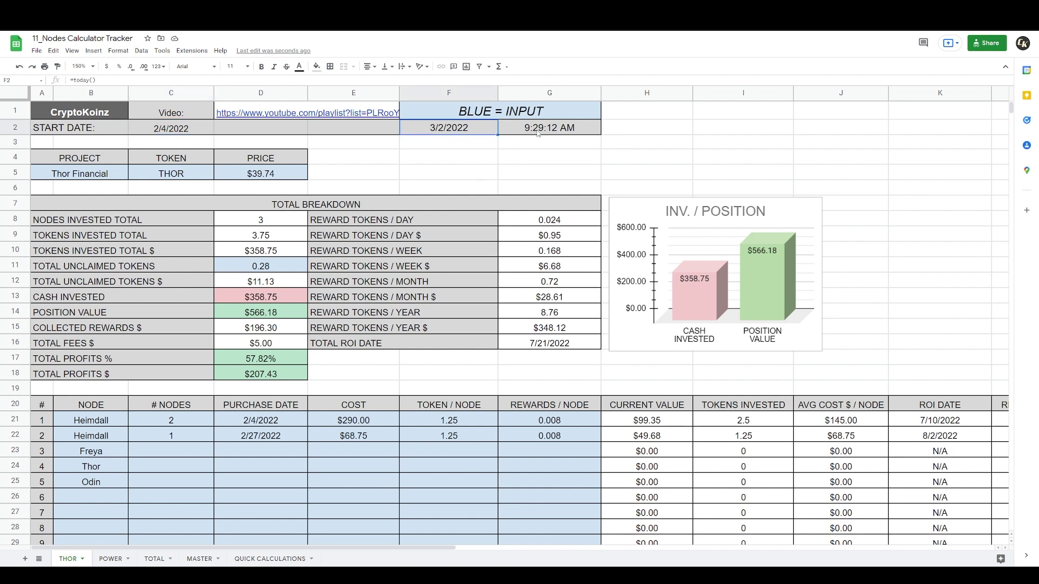
pyautogui.press('Up')
pyautogui.press('Right')
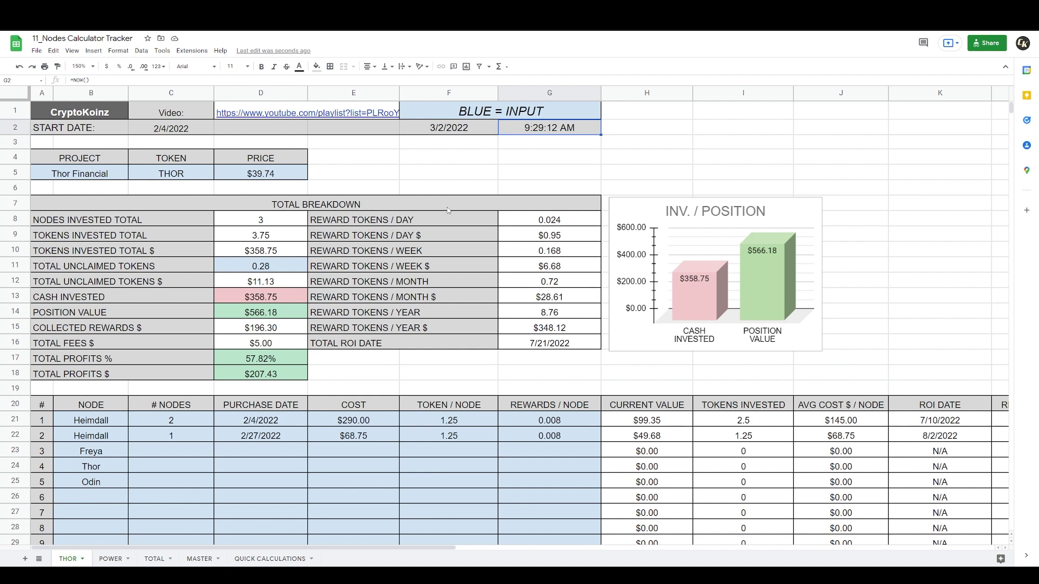
pyautogui.scroll(-2, 429, 215)
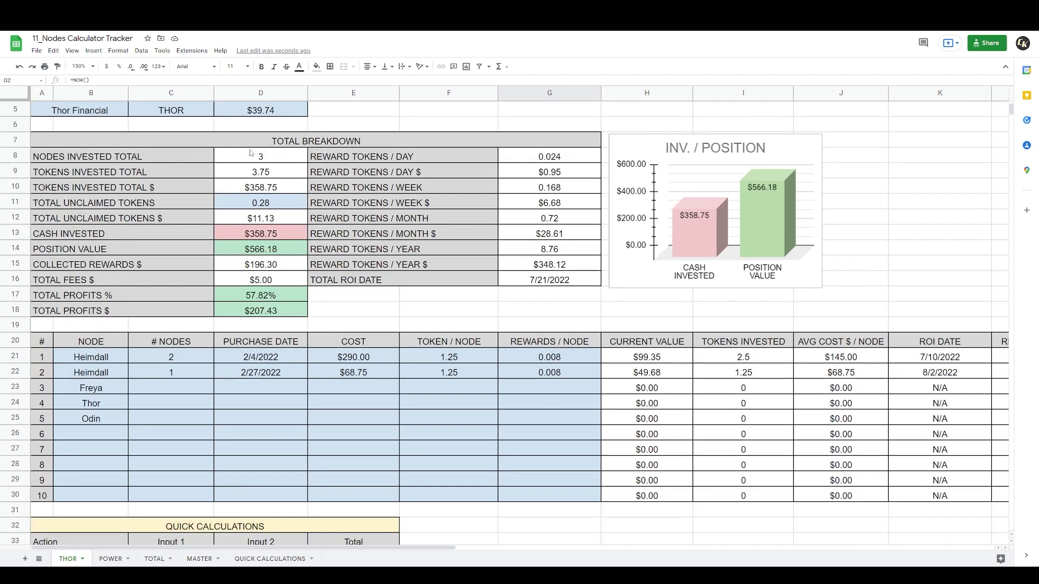
pyautogui.click(286, 204)
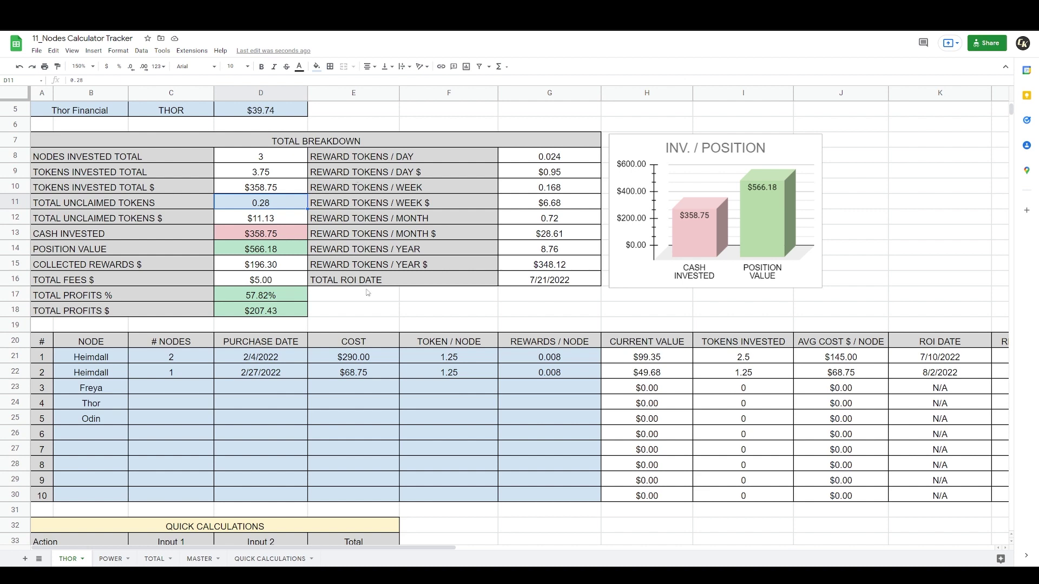
pyautogui.scroll(-1, 410, 283)
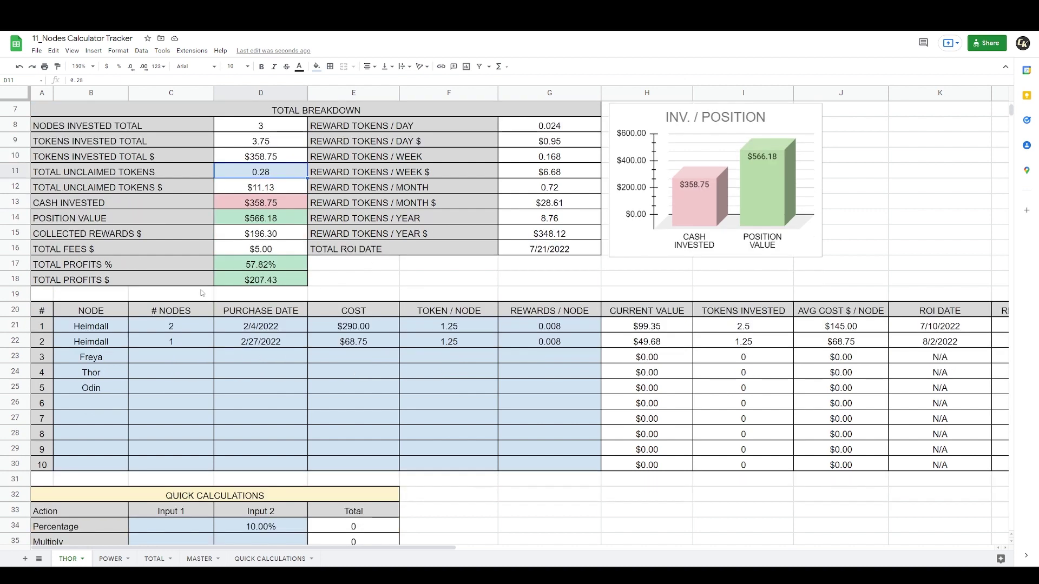
# - Enter Heimdall as the node and 2 as its number of nodes in row 21 of the nodes table
pyautogui.scroll(-1, 110, 299)
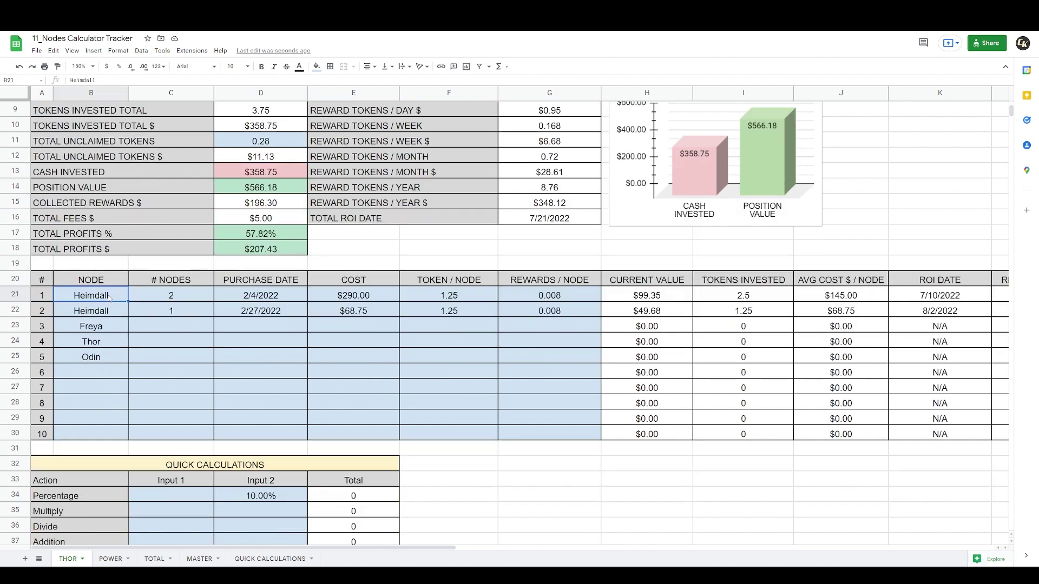
pyautogui.click(111, 299)
pyautogui.write('Heimdall')
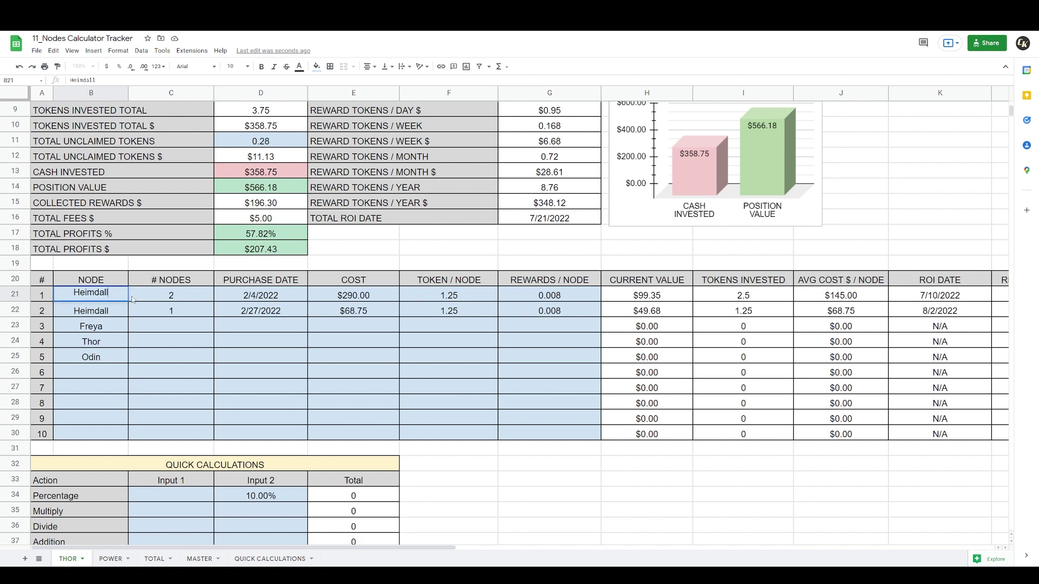
pyautogui.press('Tab')
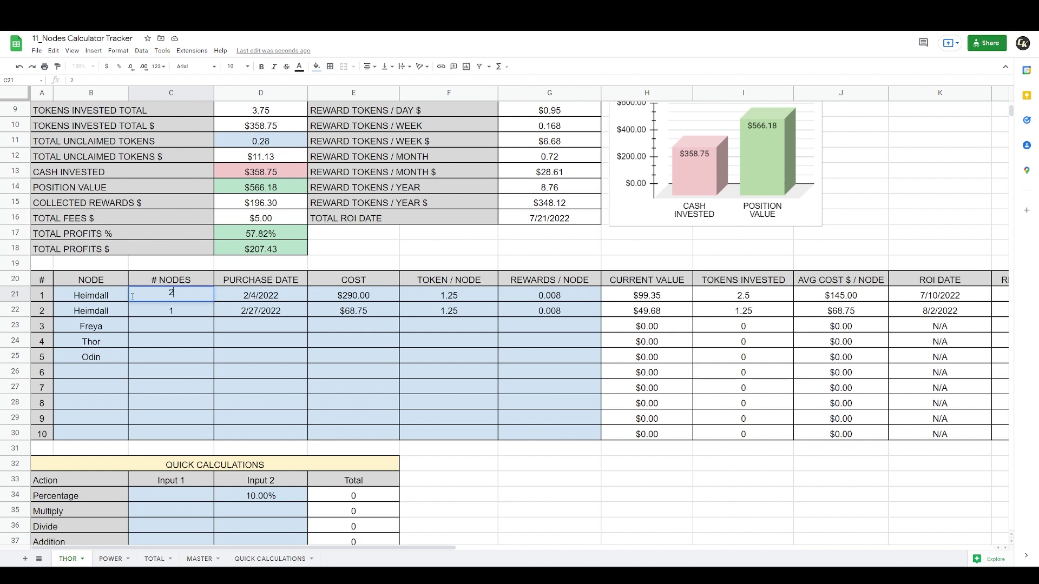
pyautogui.press('Tab')
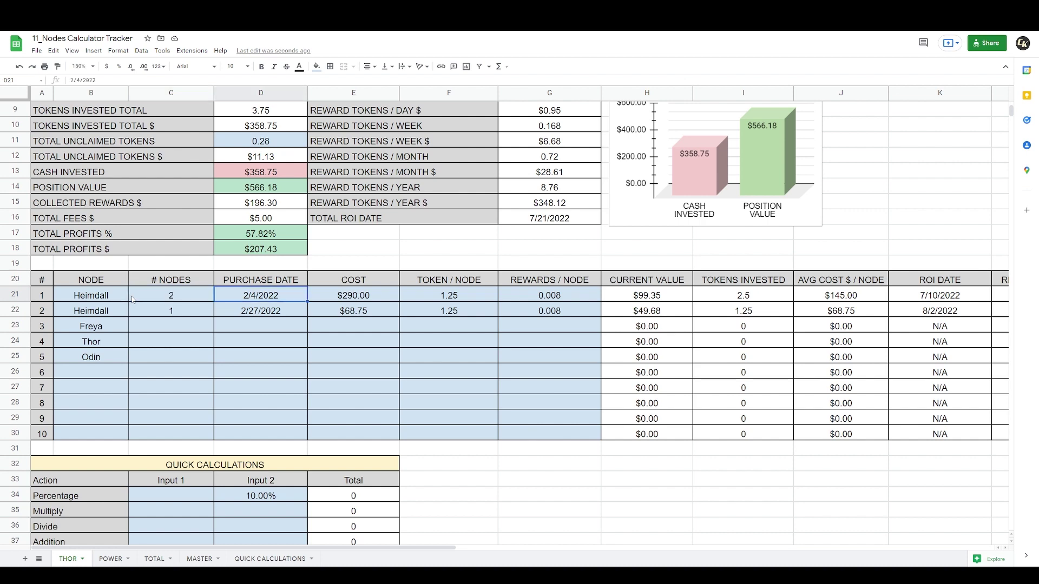
# - Examine the purchase date, cost, token per node and rewards per node inputs of the Heimdall entry in row 21
pyautogui.press('Tab')
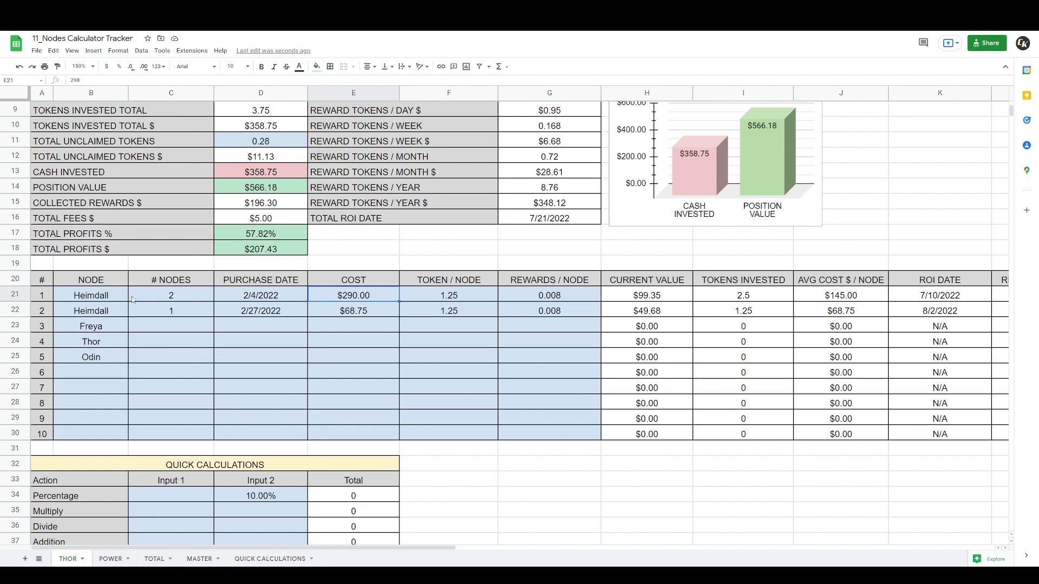
pyautogui.press('Tab')
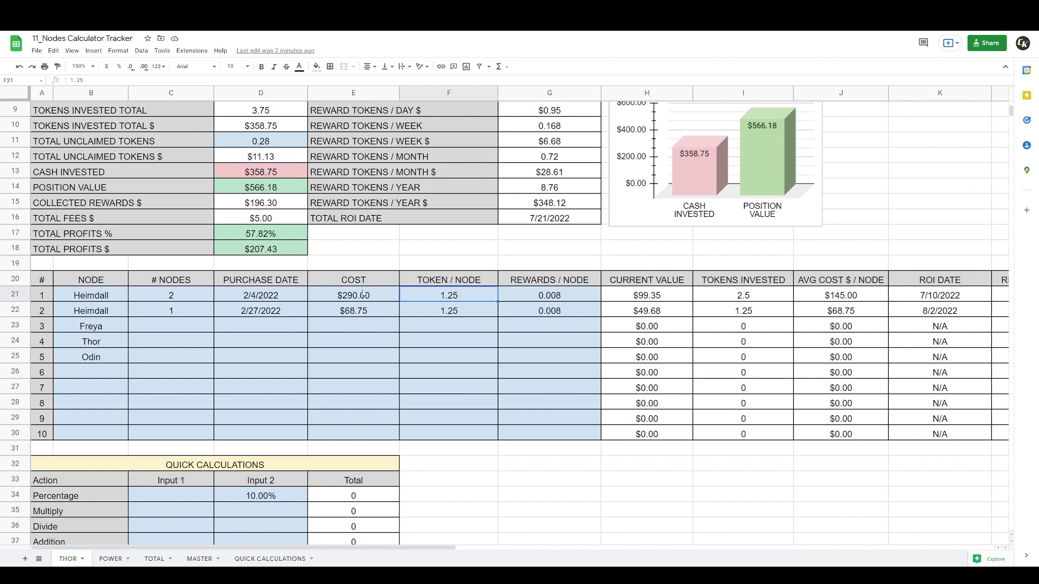
pyautogui.click(174, 299)
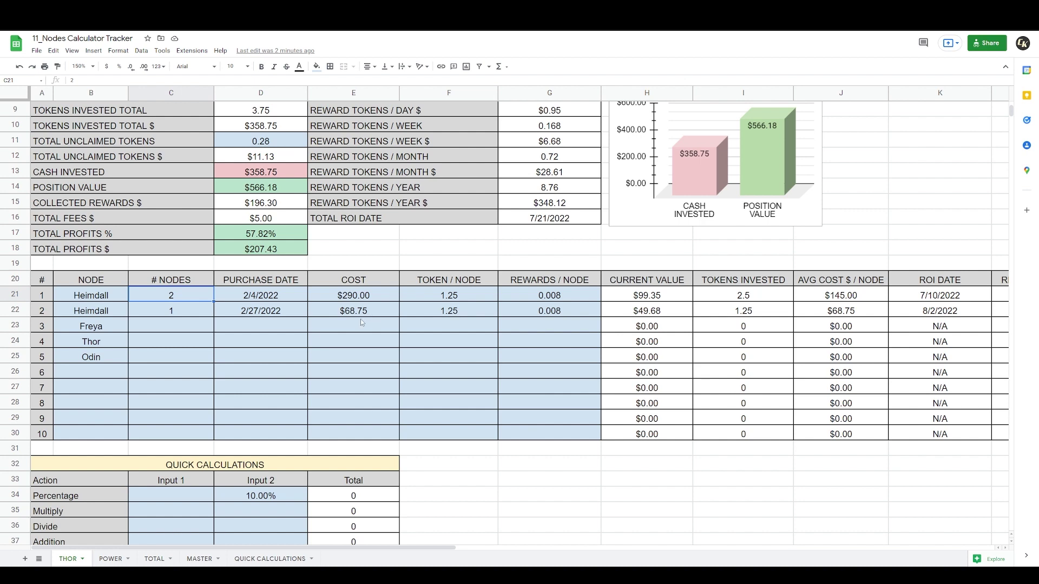
pyautogui.click(436, 299)
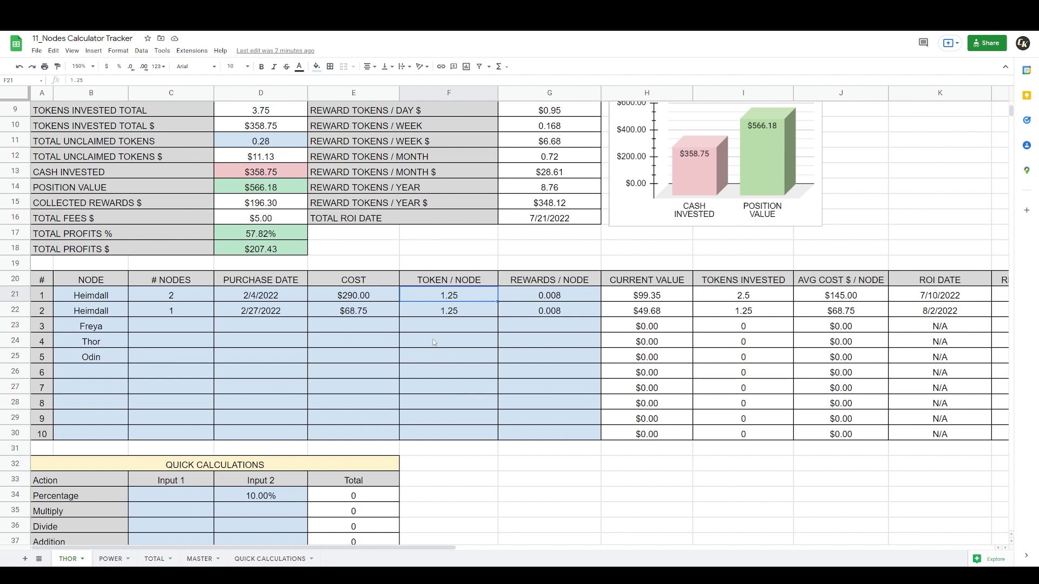
pyautogui.click(91, 301)
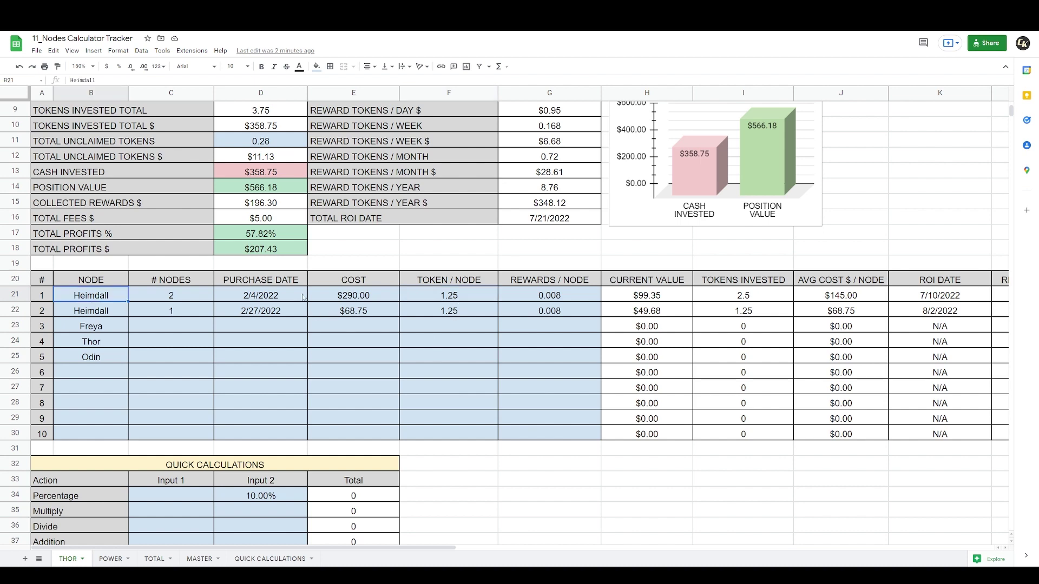
pyautogui.click(423, 297)
pyautogui.click(541, 300)
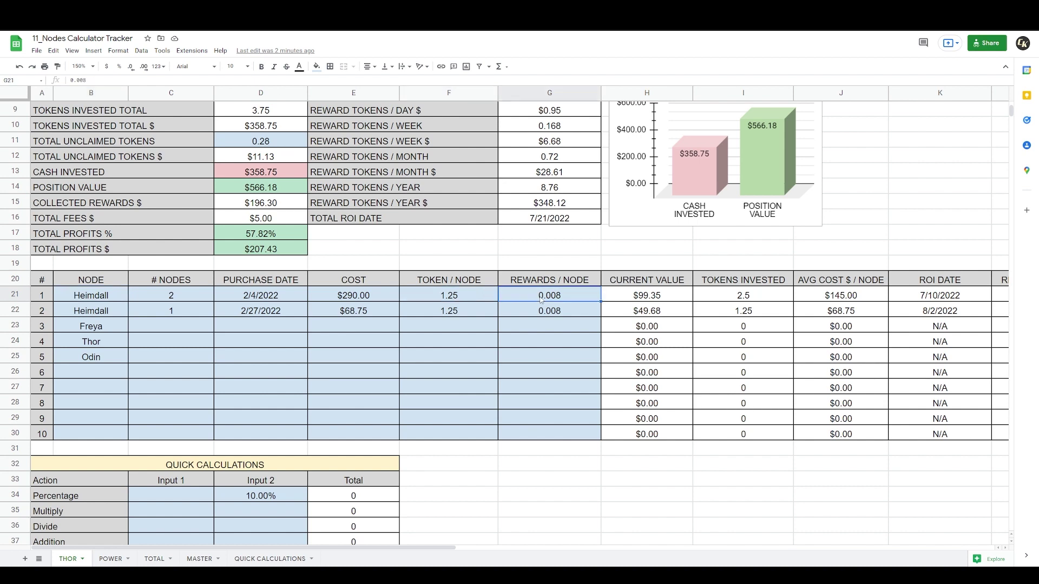
pyautogui.click(122, 302)
pyautogui.click(446, 302)
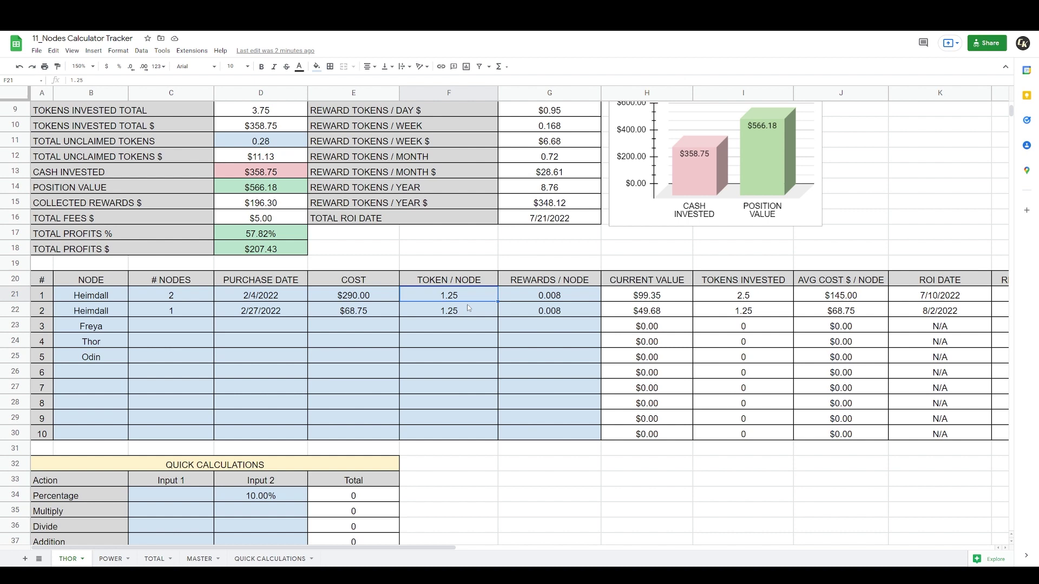
pyautogui.click(546, 297)
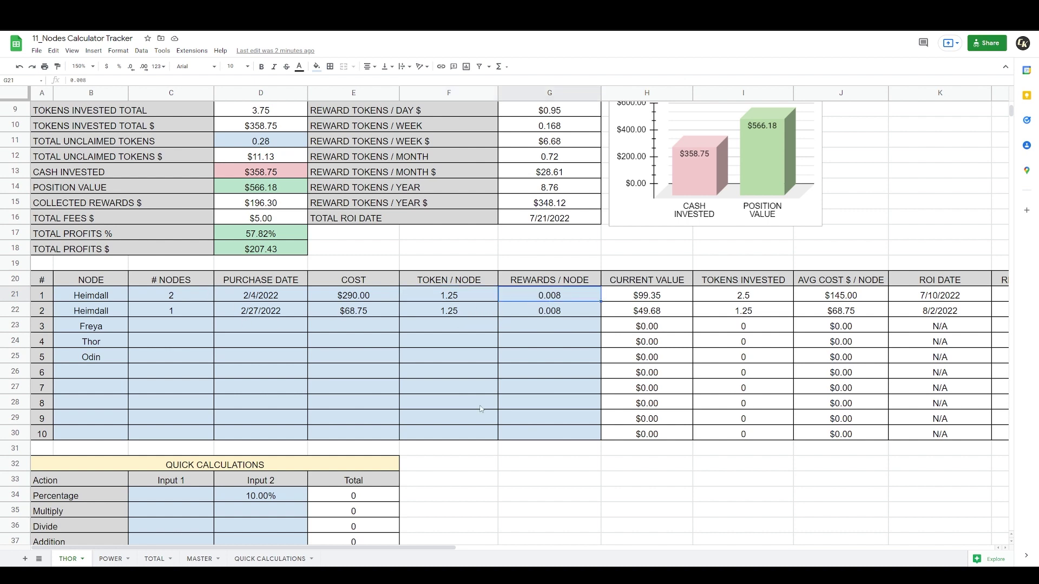
# - Examine the nodes table's calculated columns, from Current Value through Rewards $ / Year
pyautogui.moveTo(436, 548); pyautogui.dragTo(604, 547)
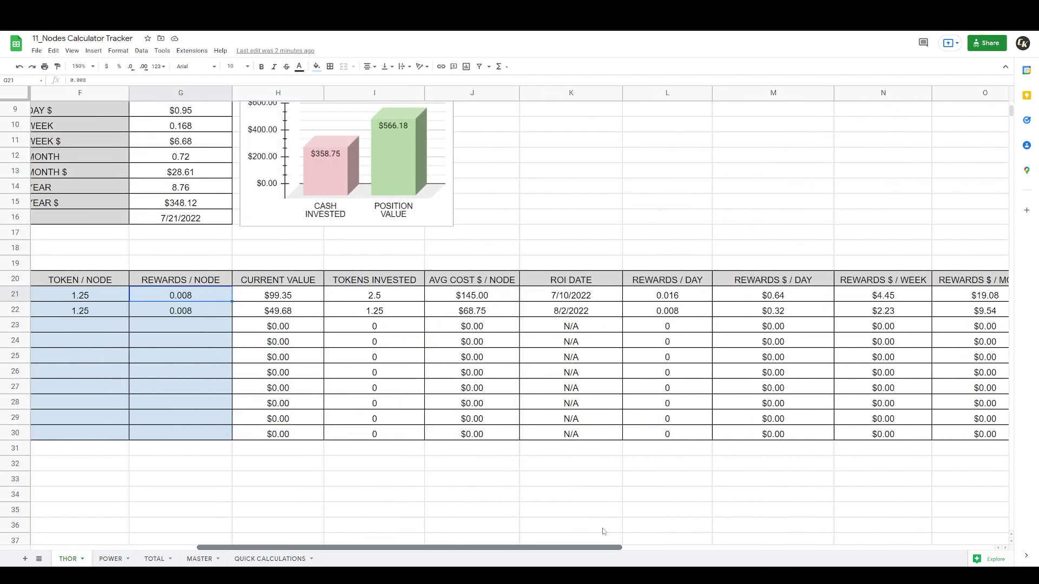
pyautogui.click(302, 297)
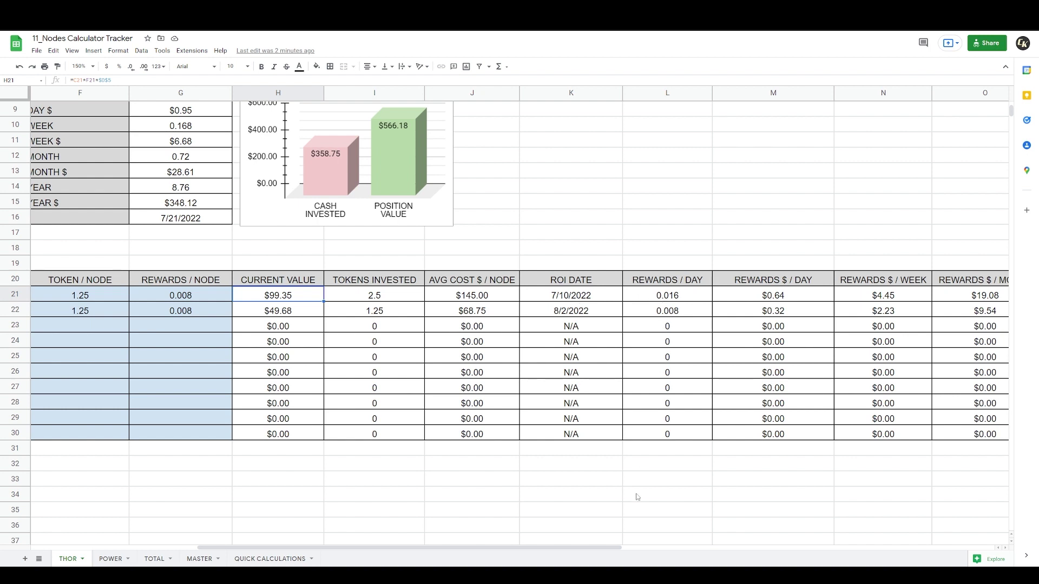
pyautogui.hscroll(2, 619, 548)
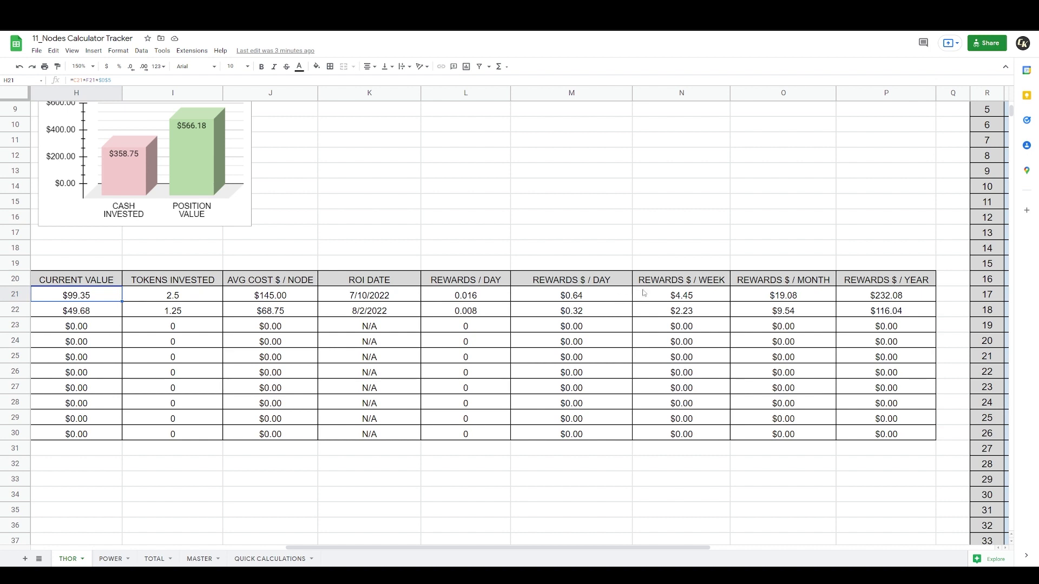
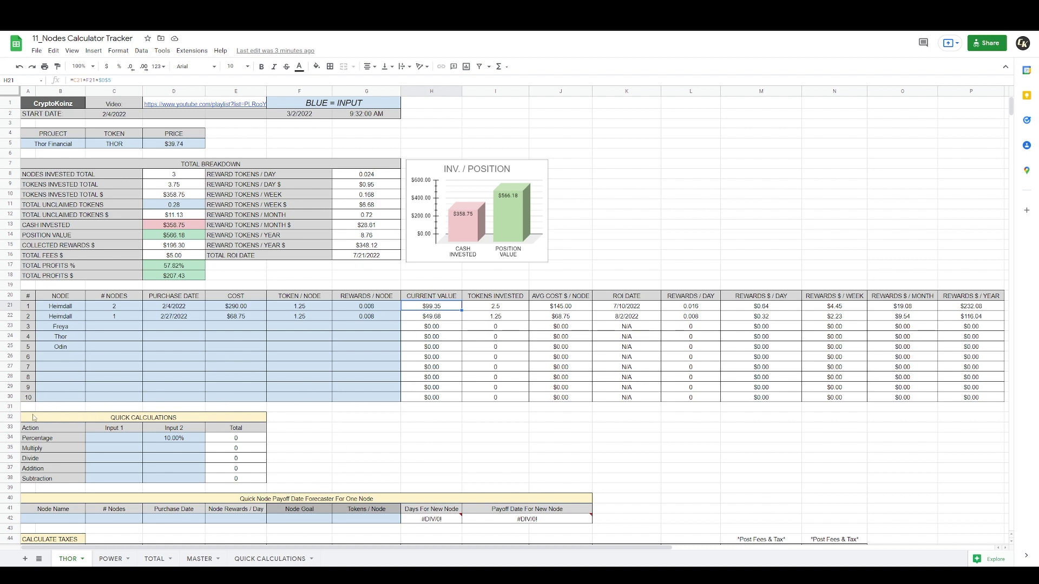
# - Move the calculation tables below the nodes table three rows down to row 35, and extend the nodes table with an eleventh entry in row 31
pyautogui.scroll(-3, 145, 438)
pyautogui.moveTo(41, 347); pyautogui.dragTo(828, 523)
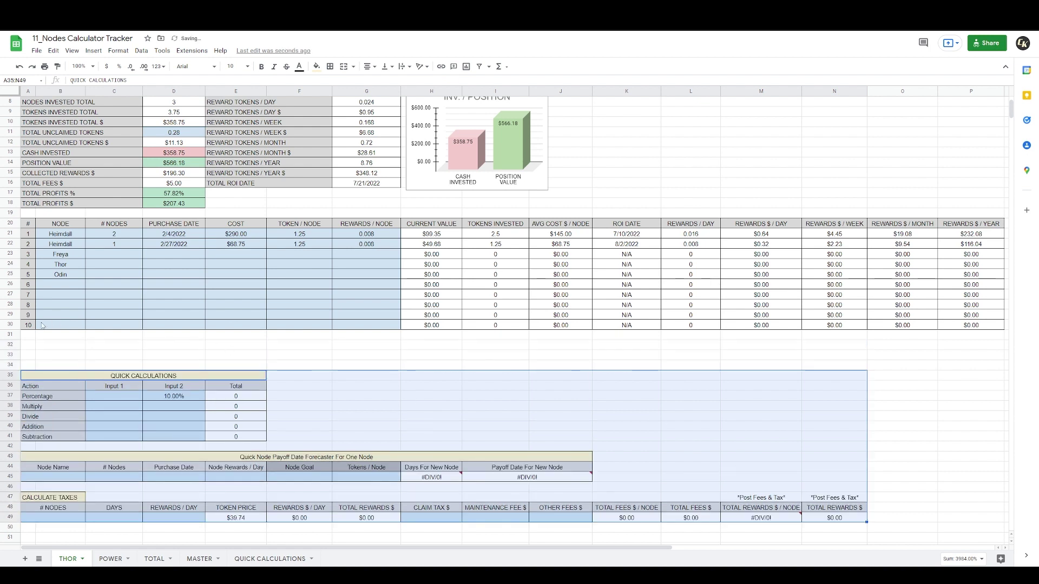
pyautogui.moveTo(32, 325); pyautogui.dragTo(1003, 336)
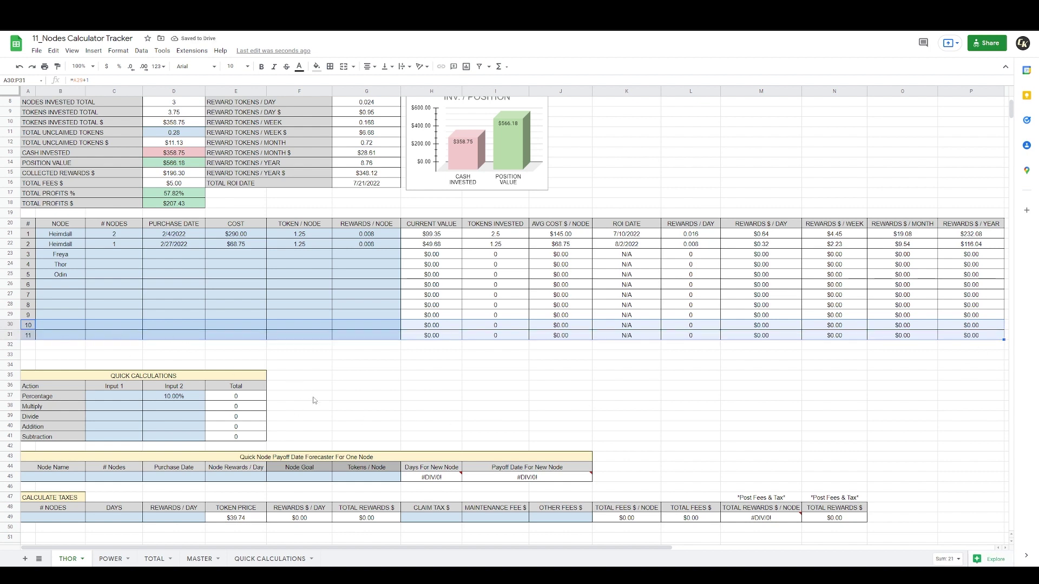
# - Undo the eleventh nodes table entry and the relocation of the calculation tables
pyautogui.hotkey('ctrl', 'z')
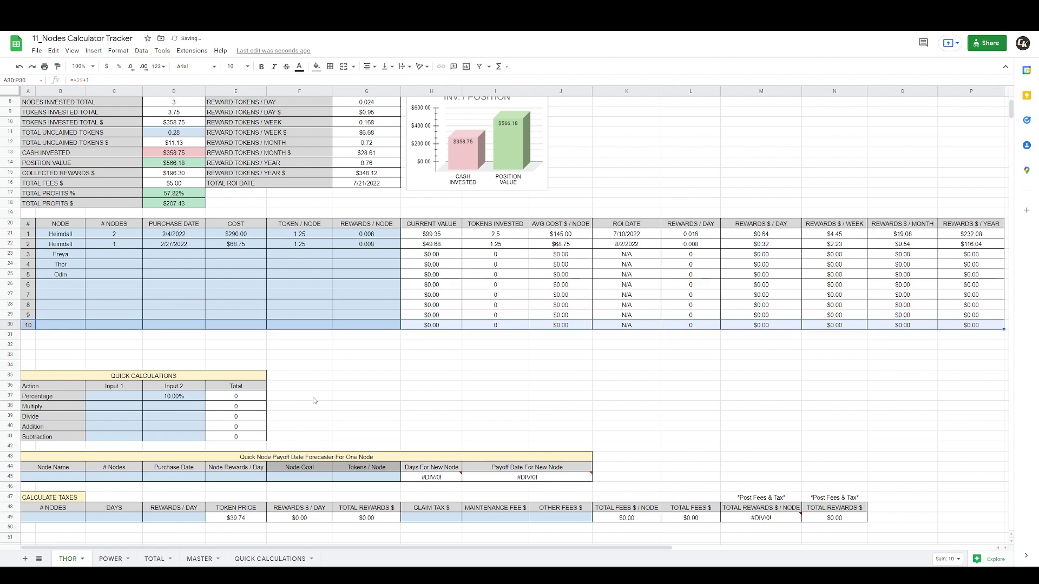
pyautogui.hotkey('ctrl', 'z')
pyautogui.hotkey('ctrl', 'z')
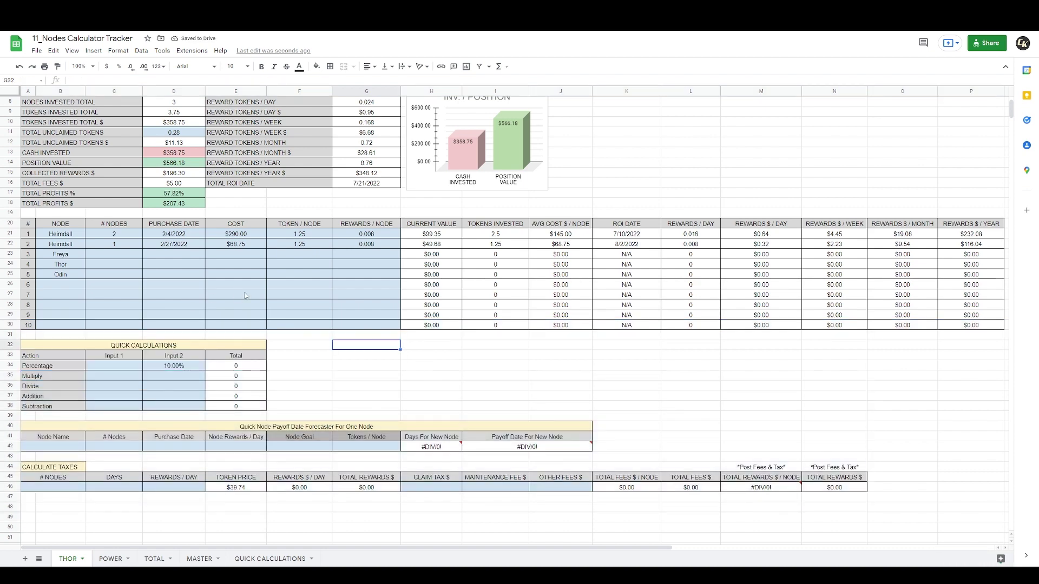
# - Examine the Collected Rewards table and its first entry on the THOR sheet
pyautogui.scroll(3, 467, 184)
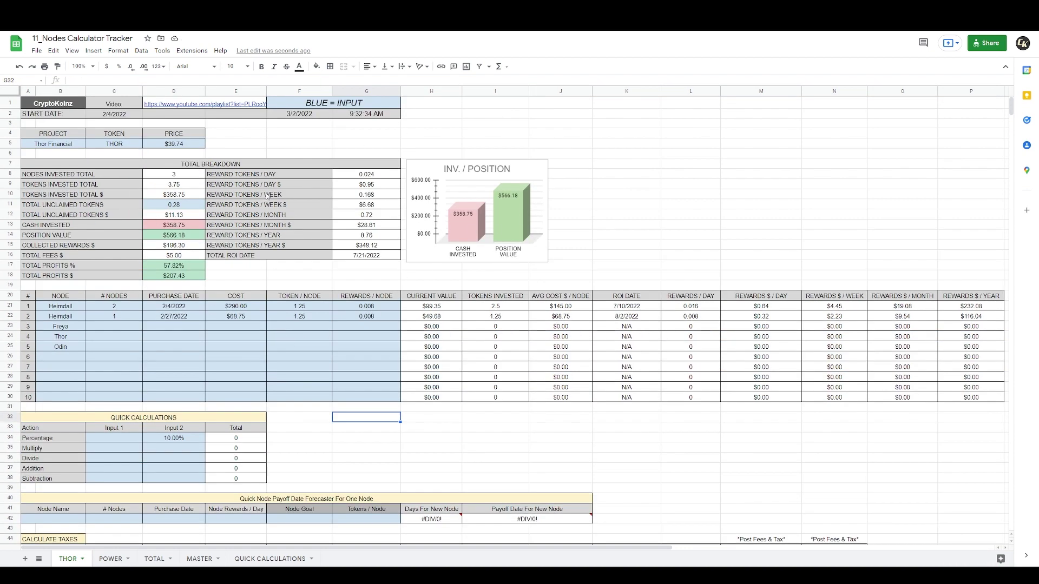
pyautogui.moveTo(443, 548); pyautogui.dragTo(793, 544)
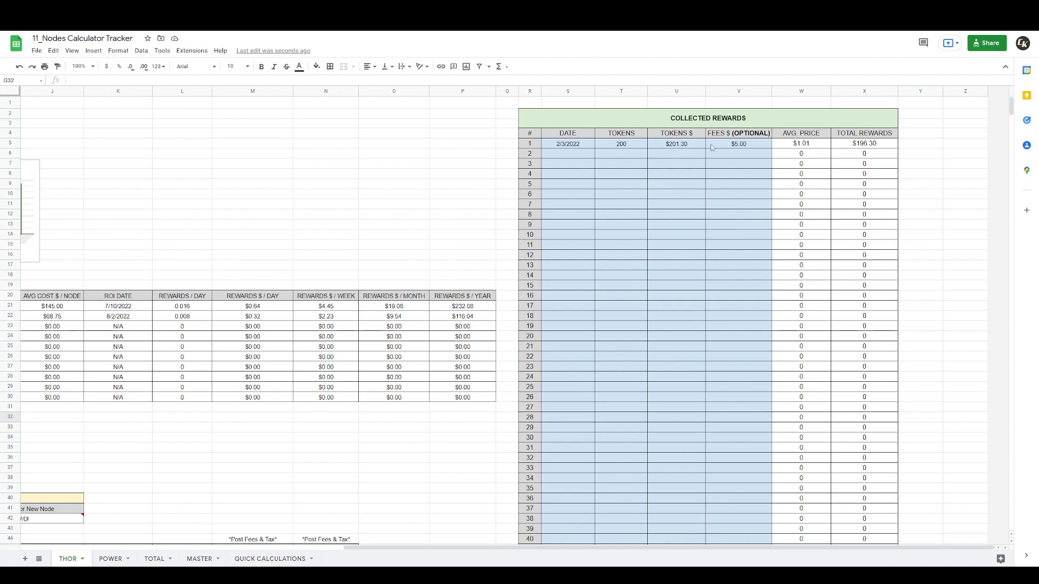
pyautogui.moveTo(631, 546); pyautogui.dragTo(308, 547)
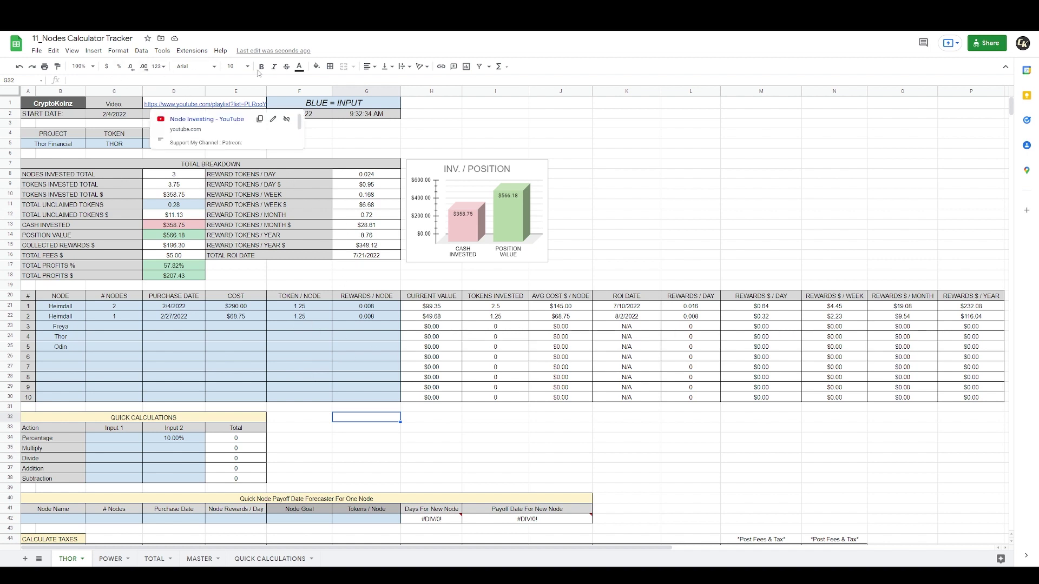
# - Enlarge the sheet to 150% and examine the Total Breakdown, including the nodes invested, tokens invested and unclaimed tokens cells
pyautogui.click(92, 66)
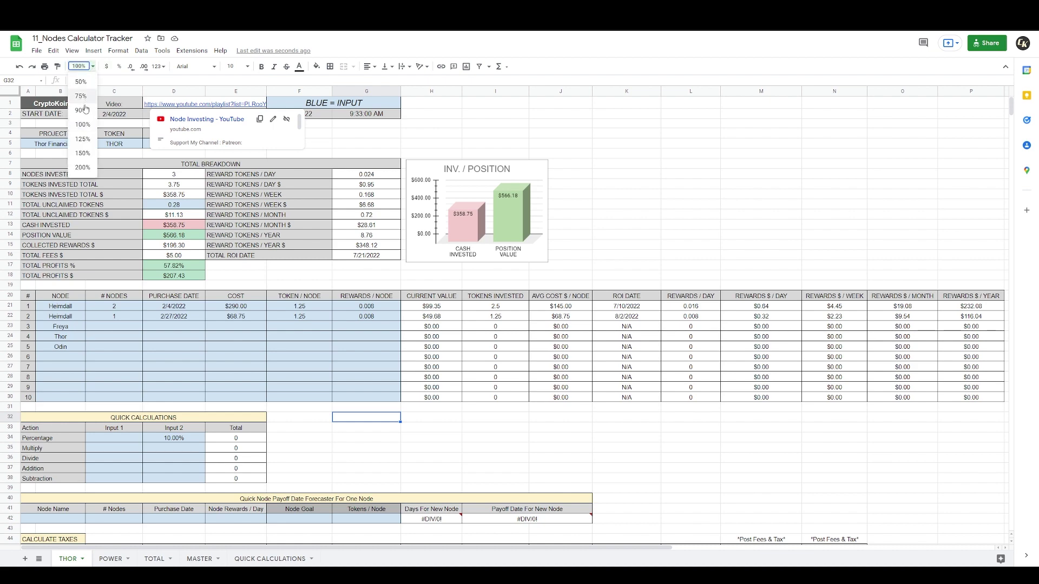
pyautogui.click(85, 153)
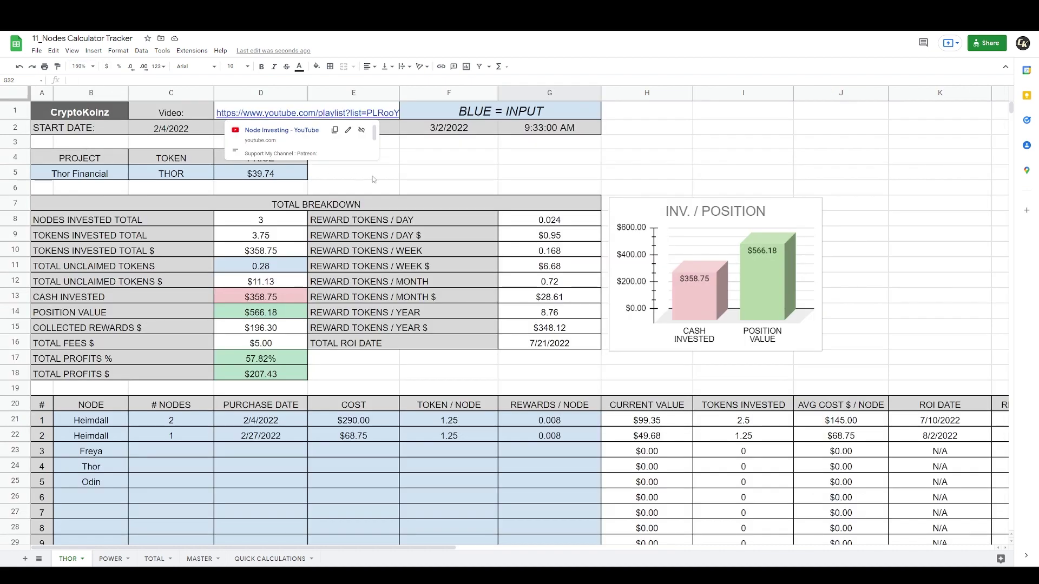
pyautogui.click(461, 174)
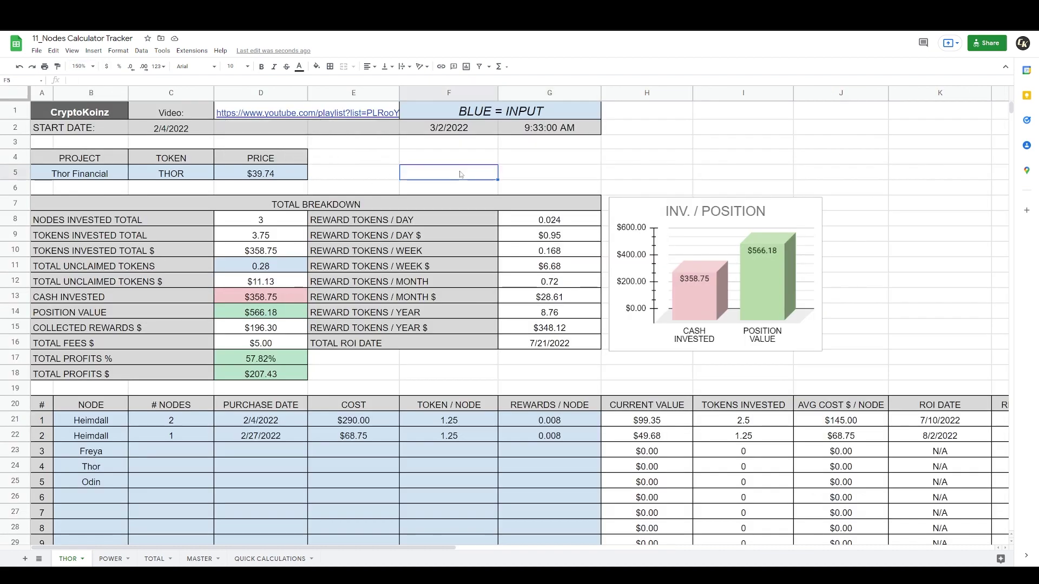
pyautogui.click(222, 224)
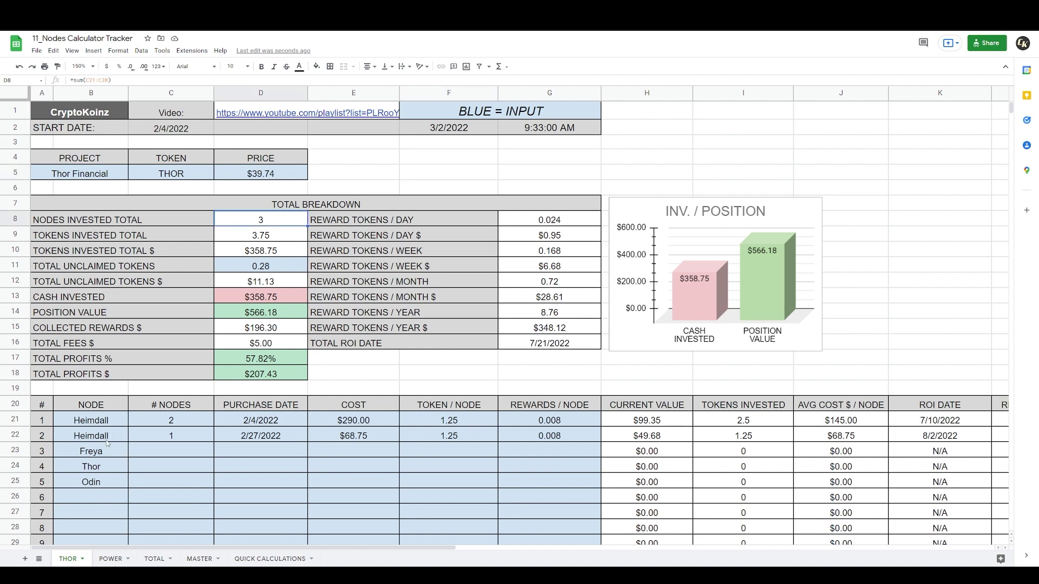
pyautogui.press('Down')
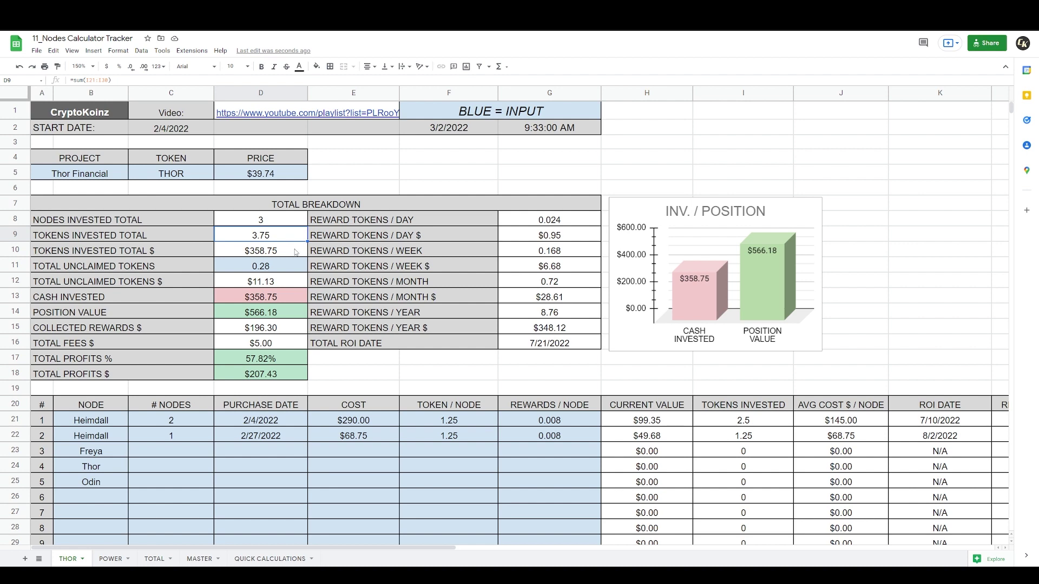
pyautogui.click(253, 254)
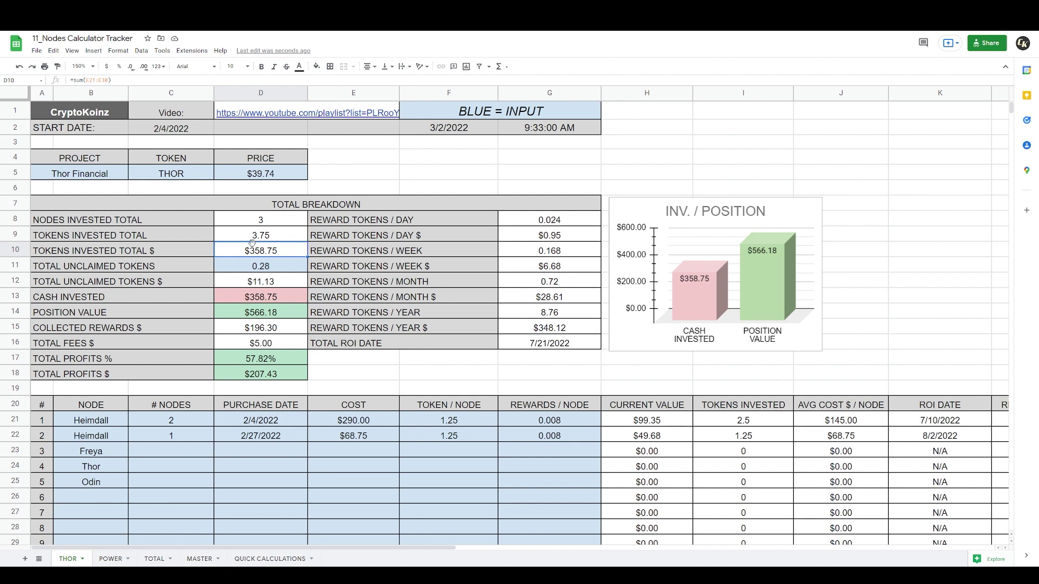
pyautogui.click(252, 269)
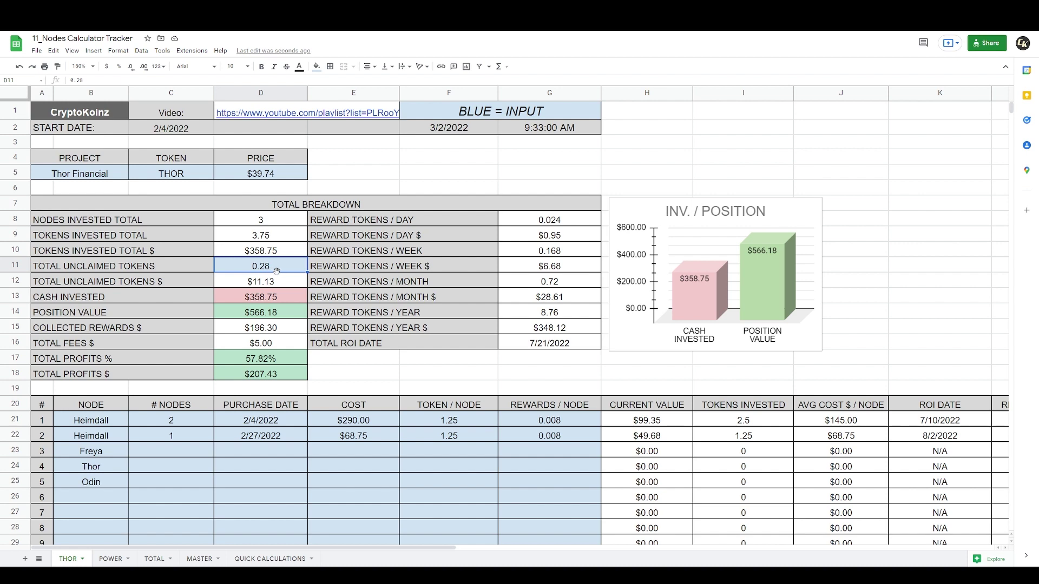
pyautogui.hotkey('ctrl', 'z')
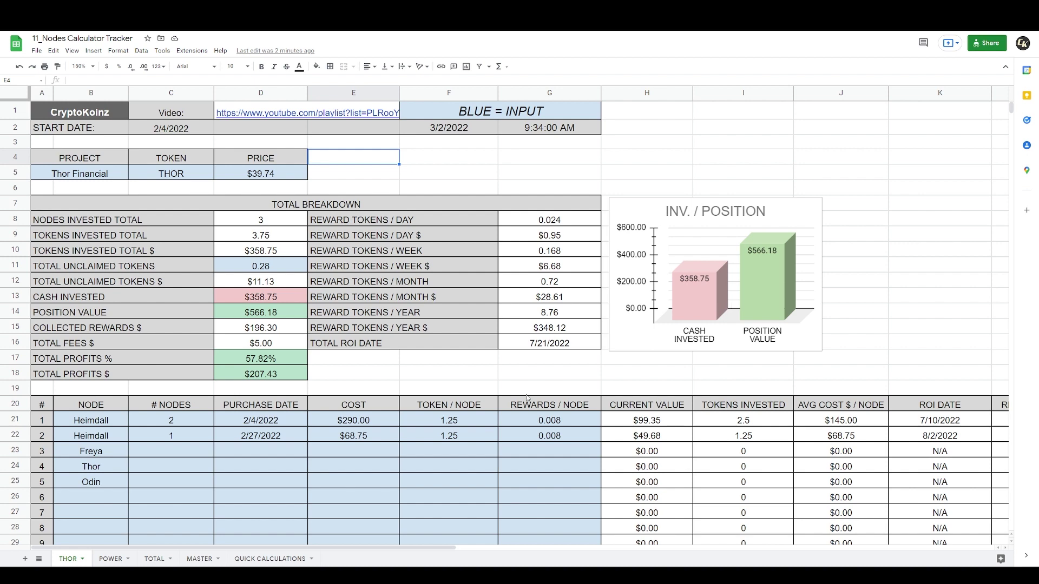
# - Return the zoom to 100% and examine the date, tokens, tokens $ and optional fees inputs of the second Collected Rewards entry
pyautogui.click(86, 66)
pyautogui.click(95, 131)
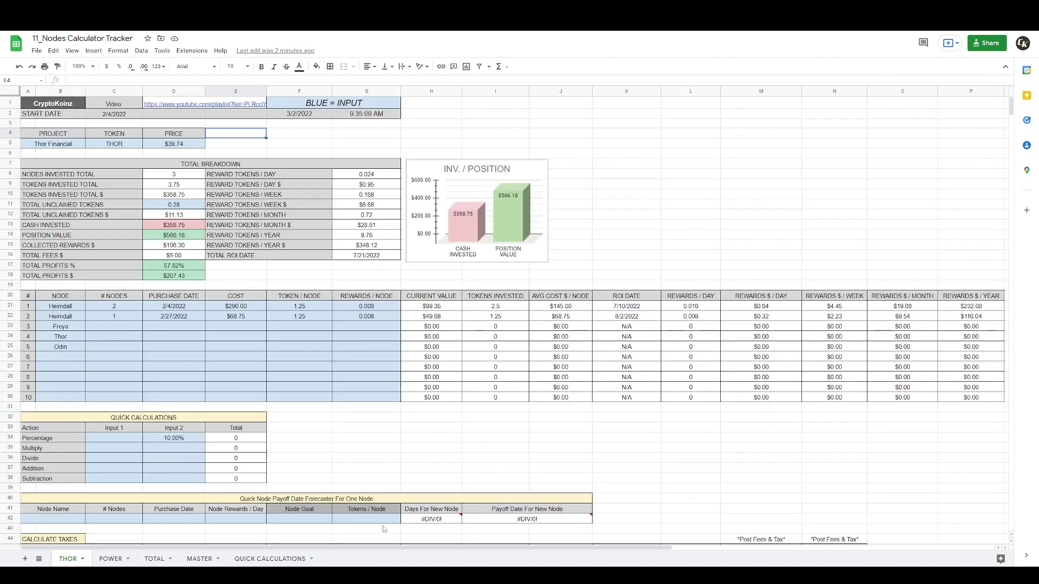
pyautogui.moveTo(421, 550); pyautogui.dragTo(744, 548)
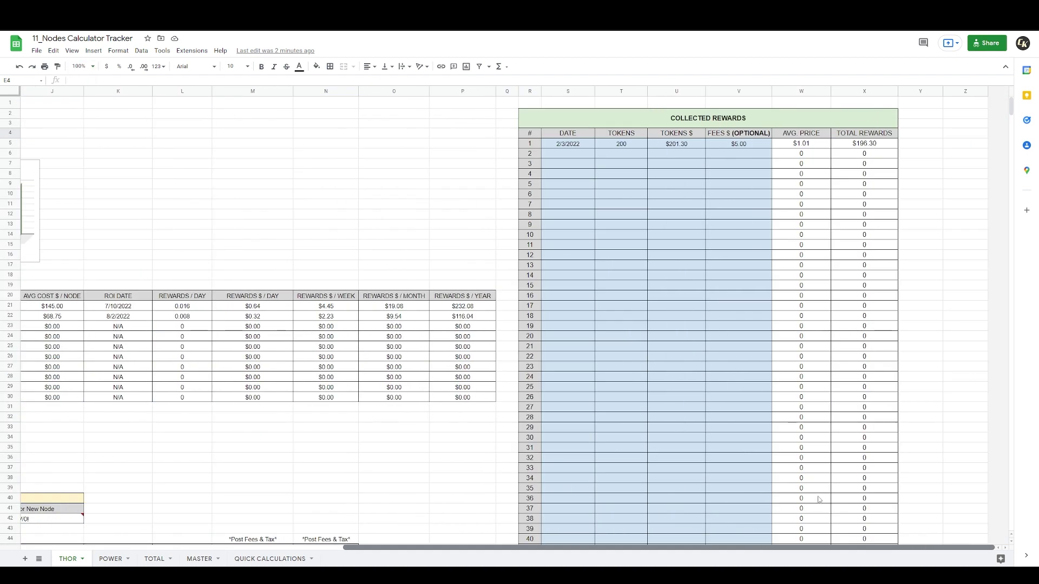
pyautogui.click(577, 155)
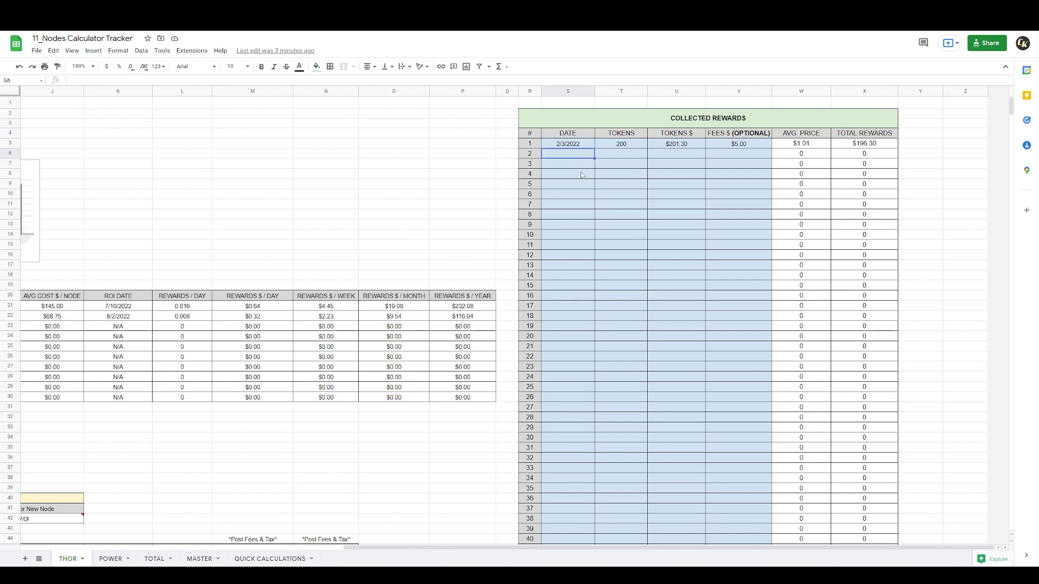
pyautogui.click(620, 155)
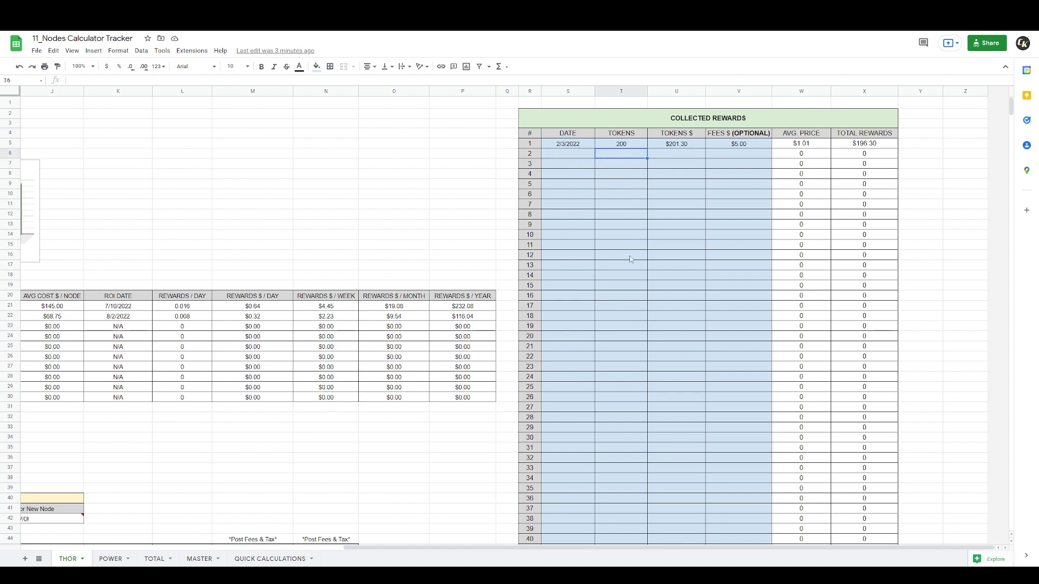
pyautogui.click(674, 155)
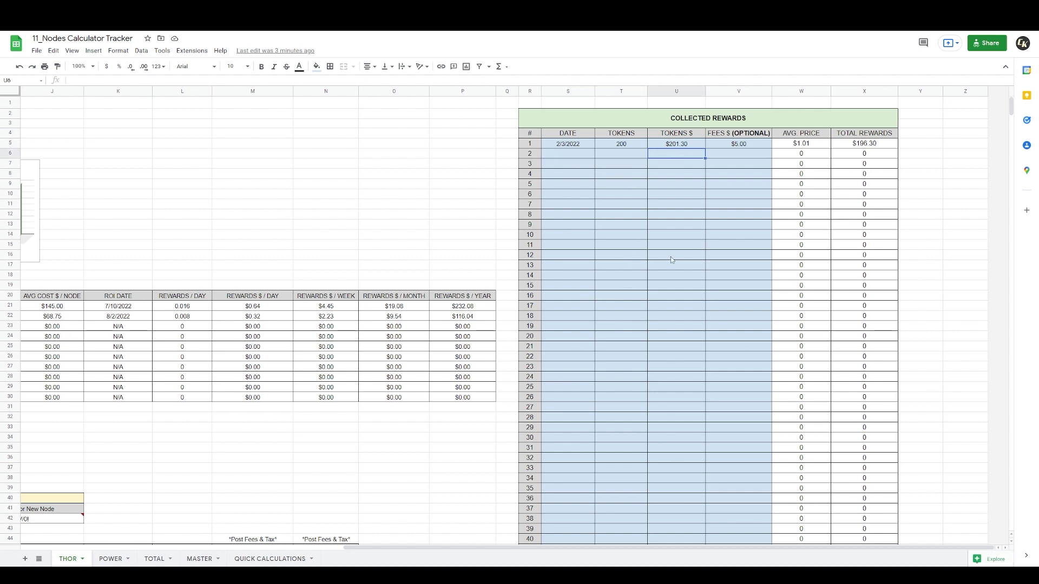
pyautogui.click(729, 157)
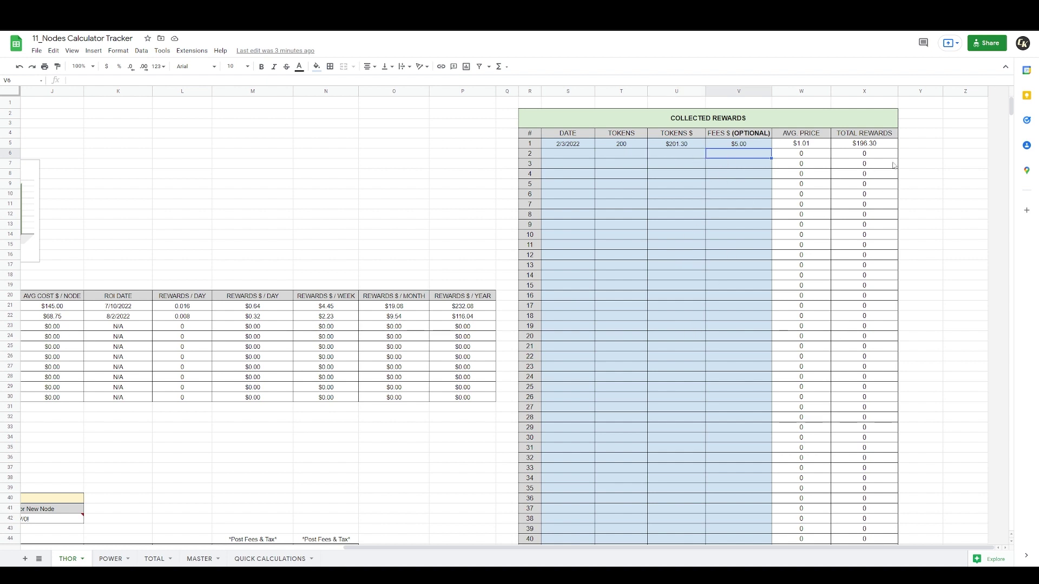
# - Examine the Calculate Taxes section and the Quick Node Payoff Date Forecaster below the nodes table
pyautogui.moveTo(737, 548); pyautogui.dragTo(170, 160)
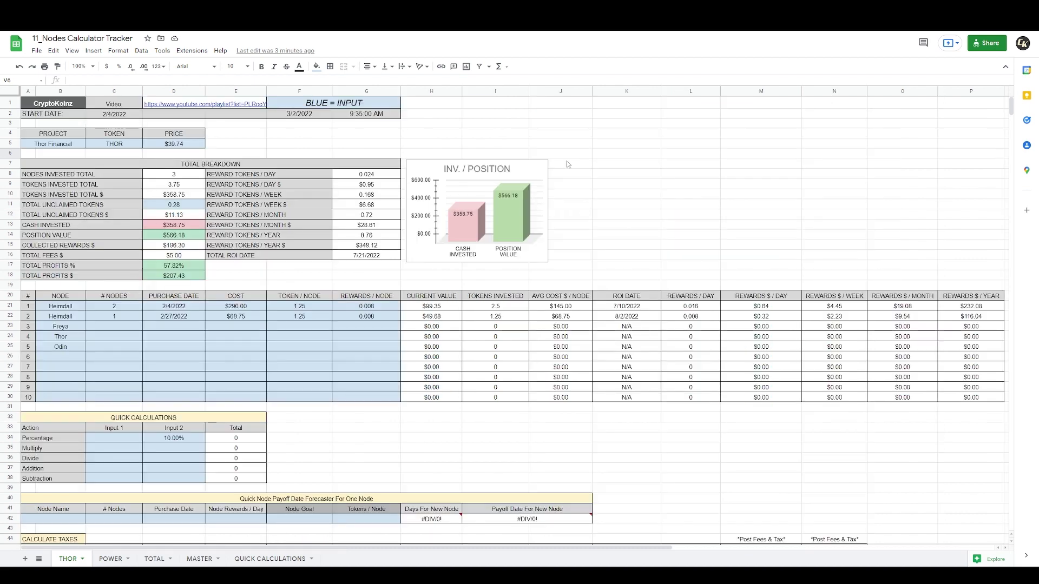
pyautogui.scroll(-3, 227, 469)
pyautogui.click(227, 469)
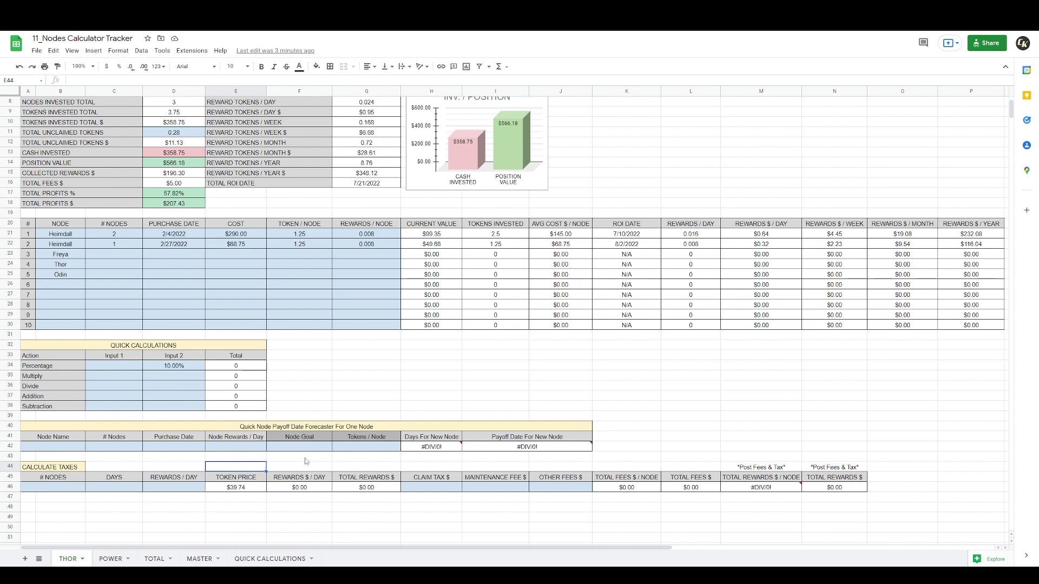
pyautogui.moveTo(78, 468); pyautogui.dragTo(823, 489)
pyautogui.moveTo(69, 429); pyautogui.dragTo(571, 451)
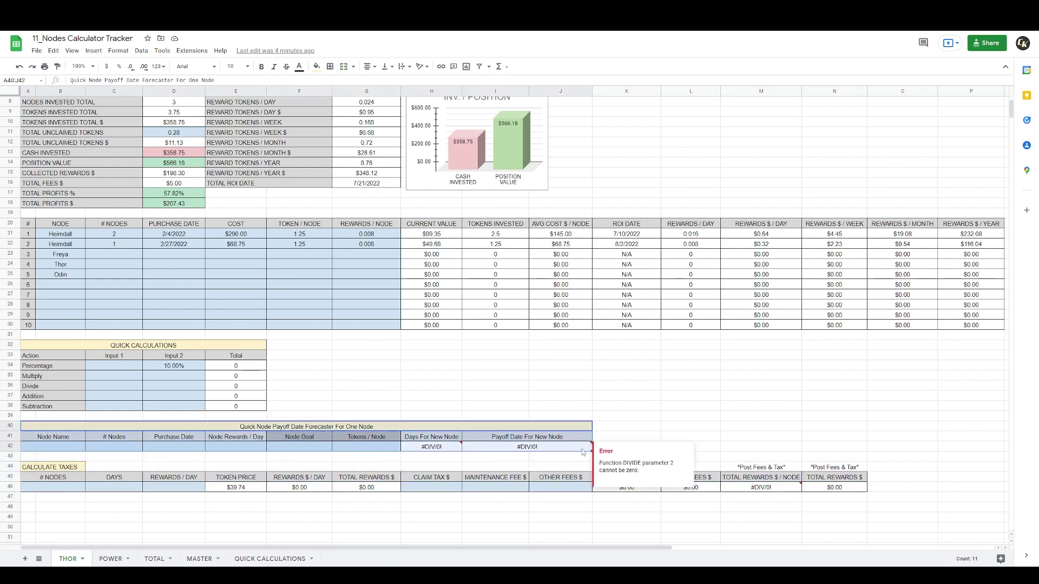
pyautogui.click(631, 410)
pyautogui.scroll(3, 567, 414)
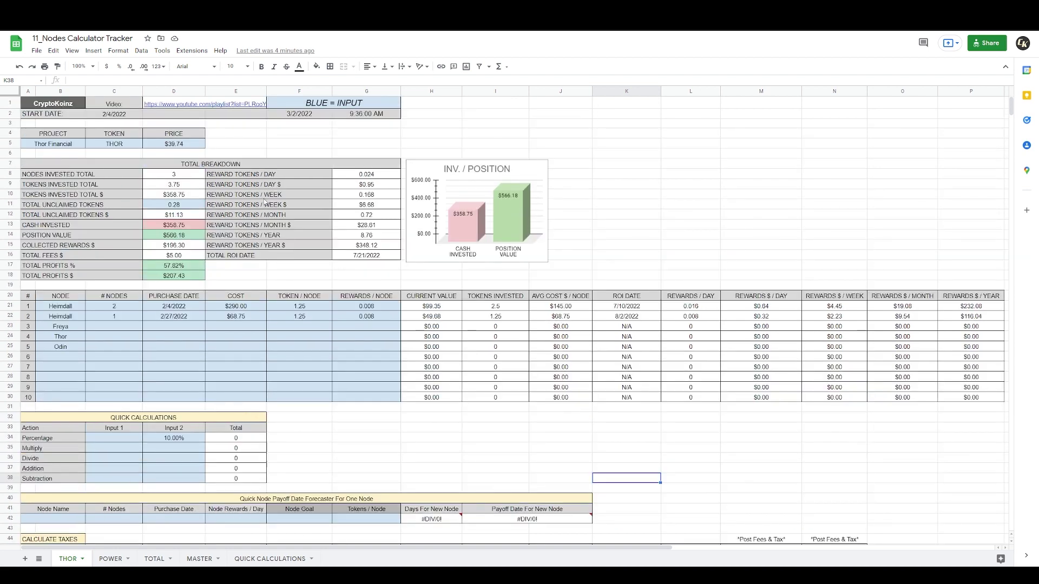
# - Review the POWER sheet's project price, Total Breakdown and nodes table
pyautogui.click(110, 560)
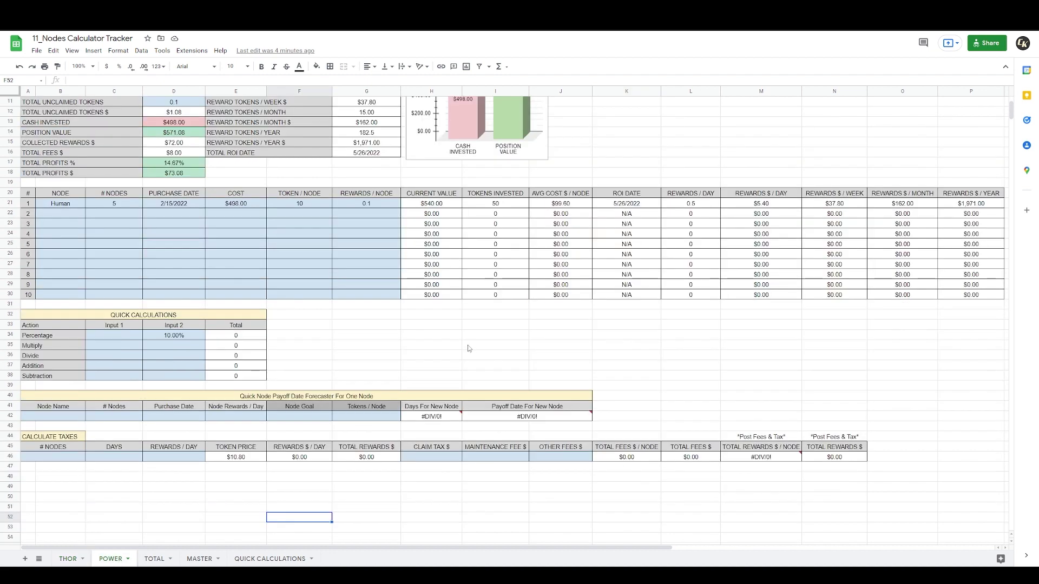
pyautogui.scroll(5, 481, 379)
pyautogui.click(601, 208)
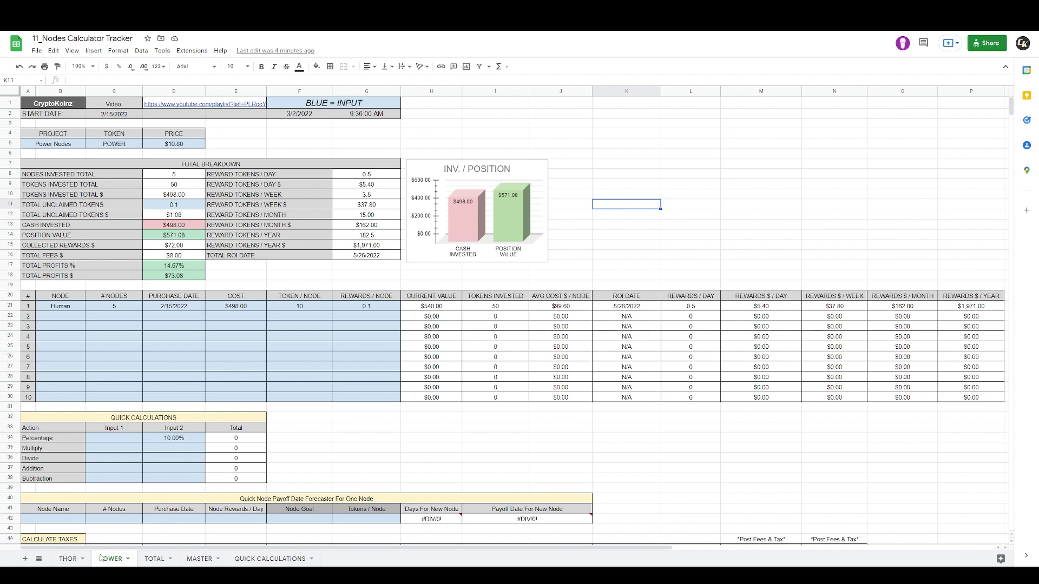
# - Examine the TOTAL sheet's combined breakdown and its investment, percentage gain and portfolio charts
pyautogui.click(155, 559)
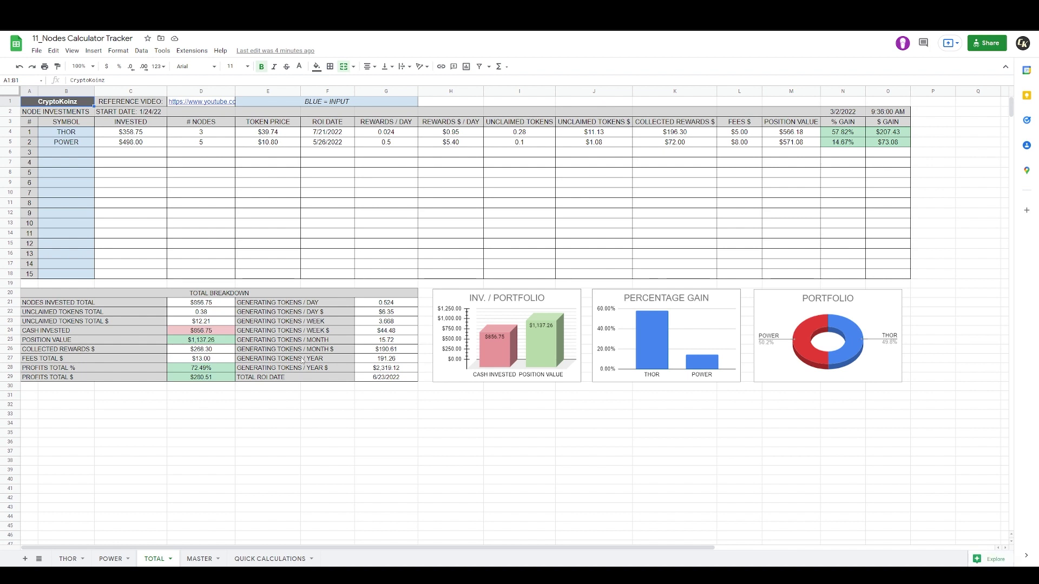
pyautogui.click(297, 379)
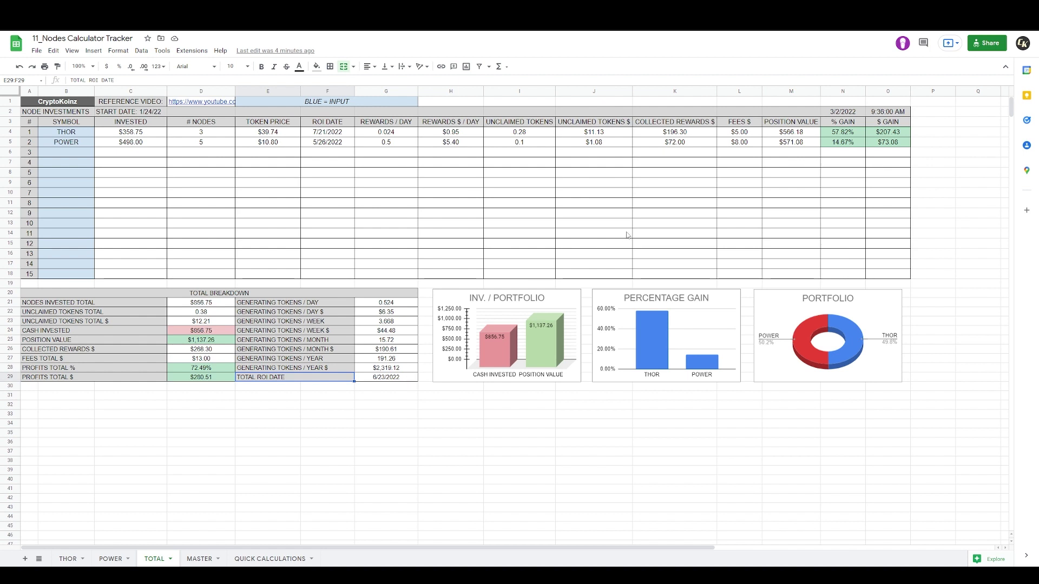
pyautogui.click(493, 348)
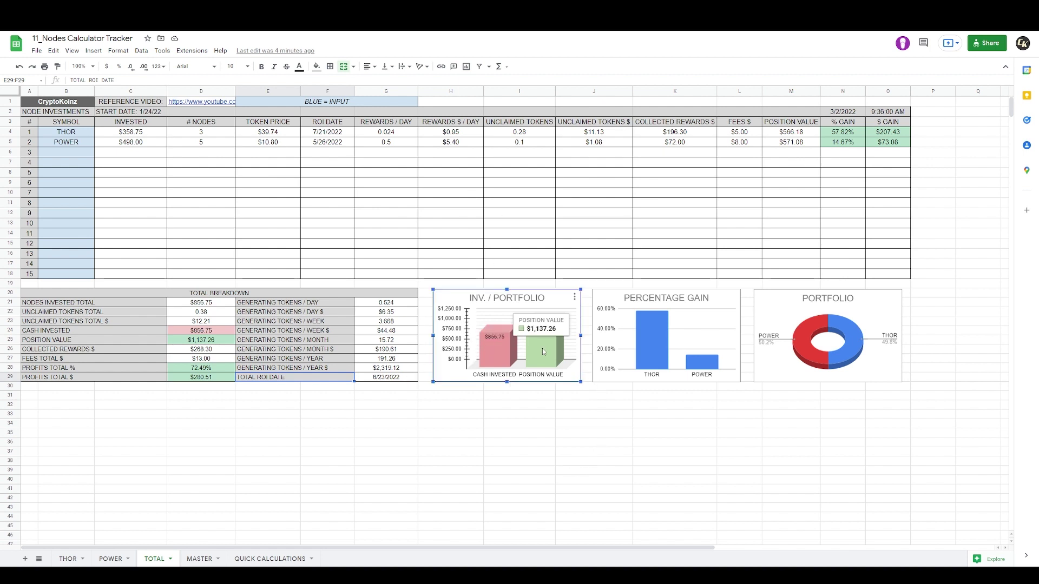
pyautogui.click(694, 346)
pyautogui.click(802, 359)
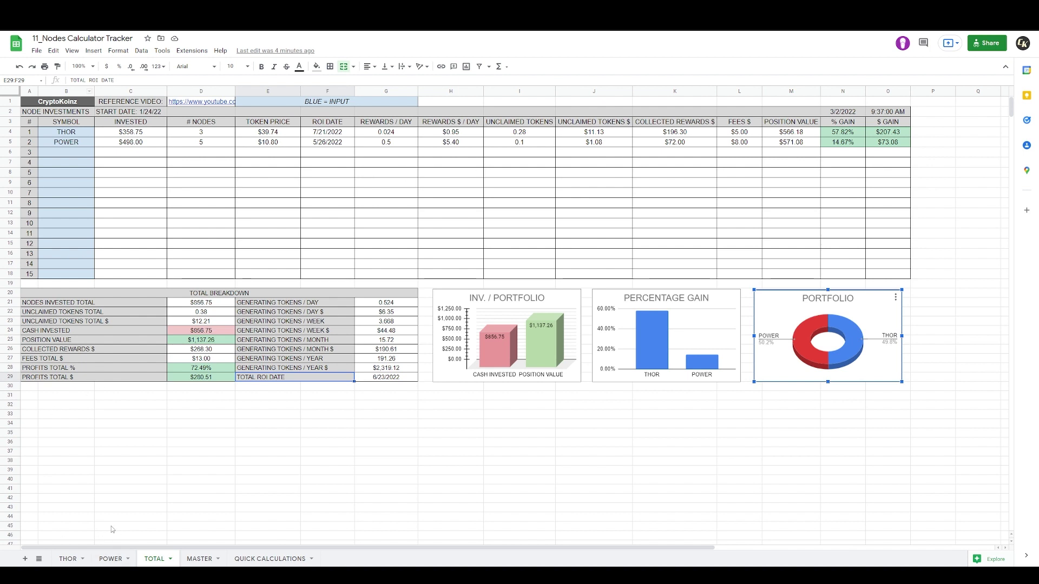
# - Clear the THOR and POWER symbols from the first two rows of the TOTAL sheet's Node Investments table
pyautogui.click(73, 135)
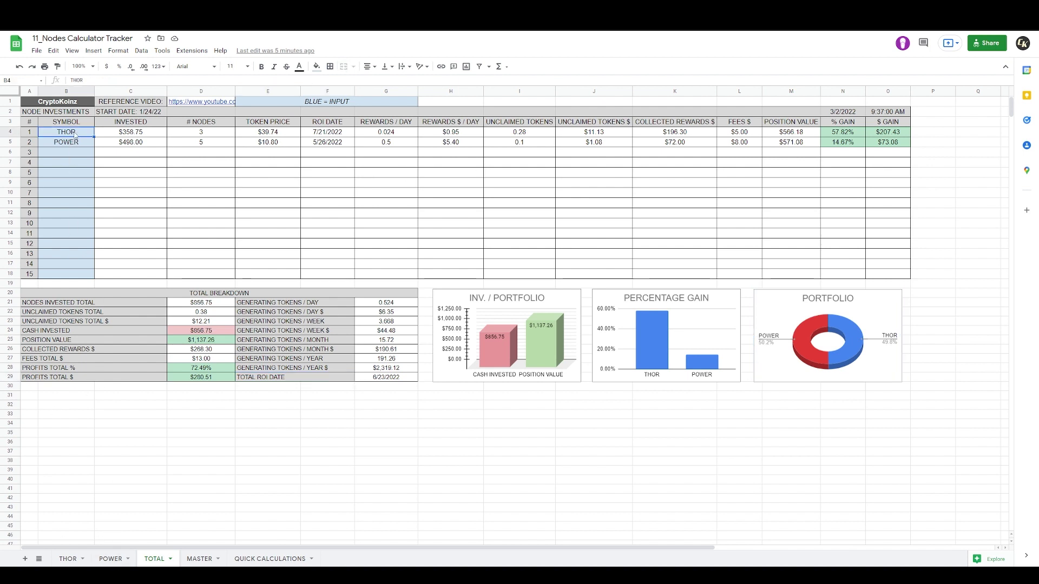
pyautogui.press('Delete')
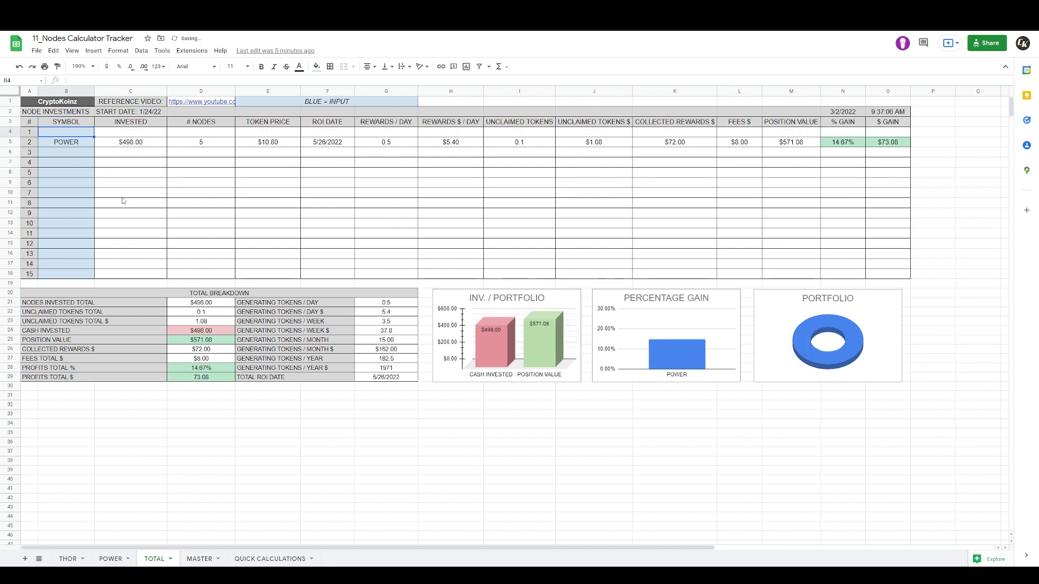
pyautogui.press('Down')
pyautogui.press('Delete')
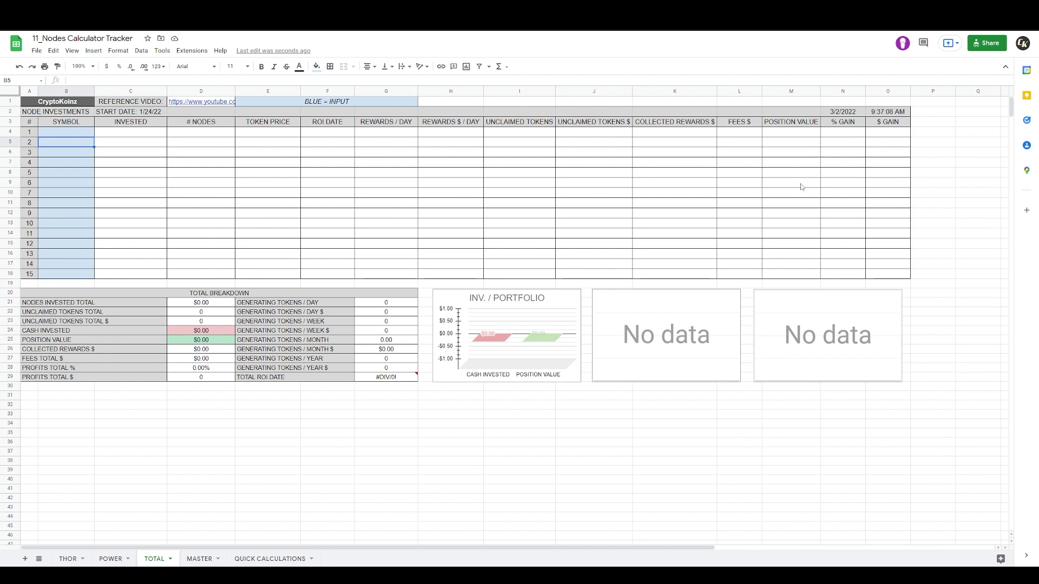
pyautogui.click(79, 133)
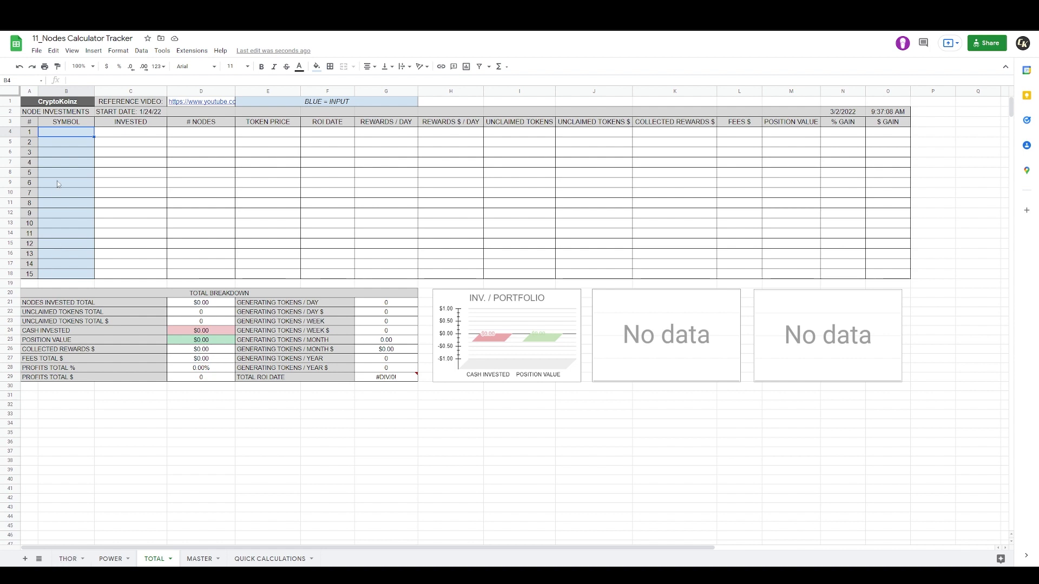
# - Enter the symbols THOR and POWER in the first two rows of the TOTAL sheet's Node Investments table
pyautogui.write('THOR')
pyautogui.press('Return')
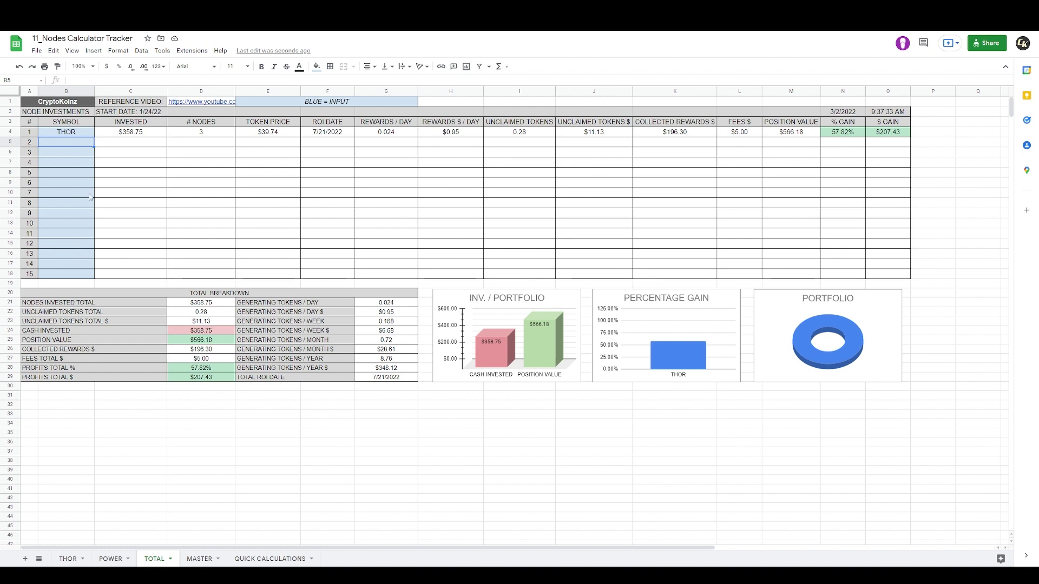
pyautogui.write('POWER')
pyautogui.press('Return')
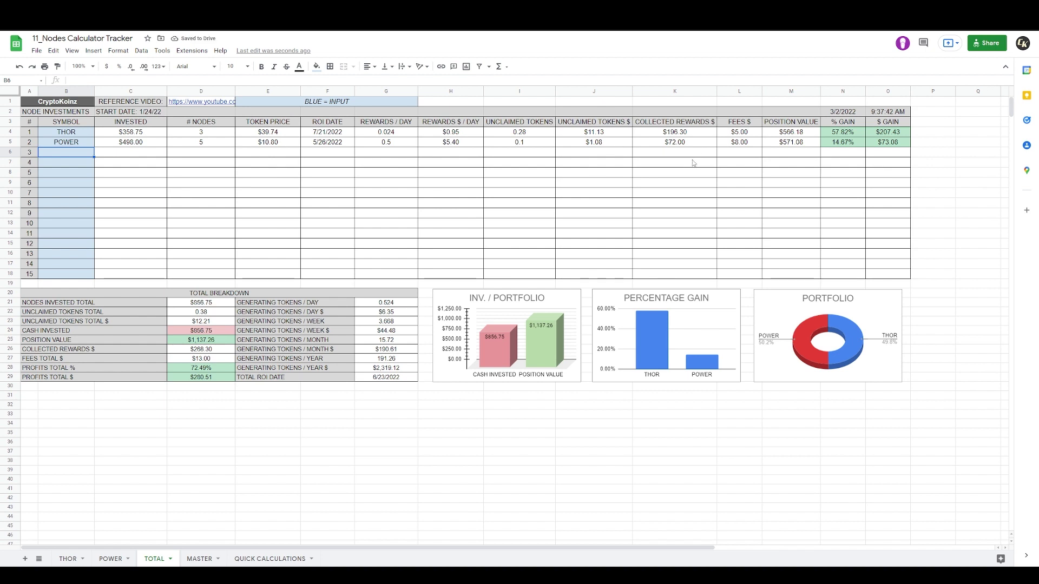
# - Examine the investment, percentage gain and portfolio charts for the two entered projects
pyautogui.click(547, 341)
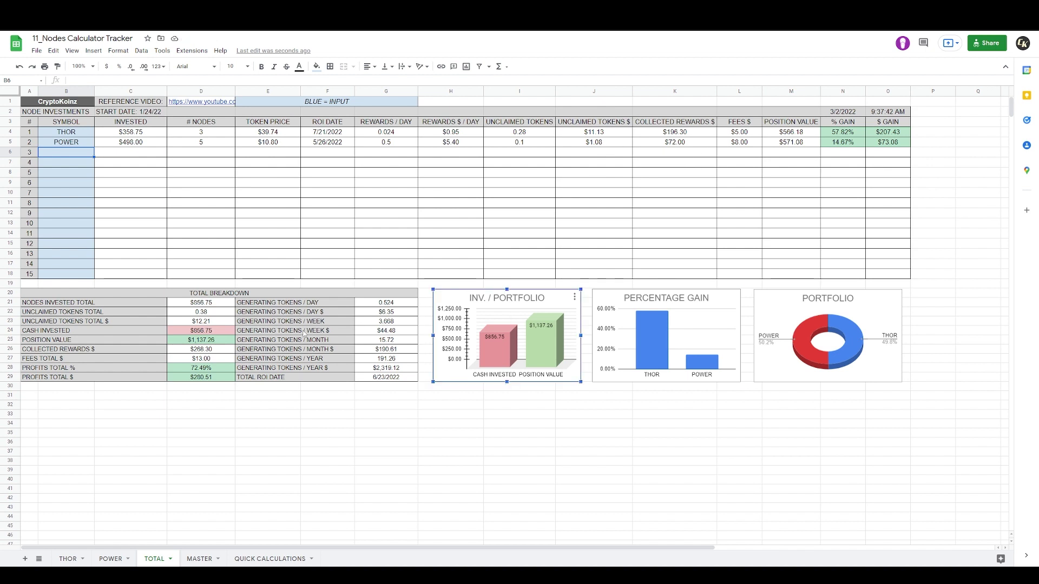
pyautogui.click(626, 349)
pyautogui.click(789, 341)
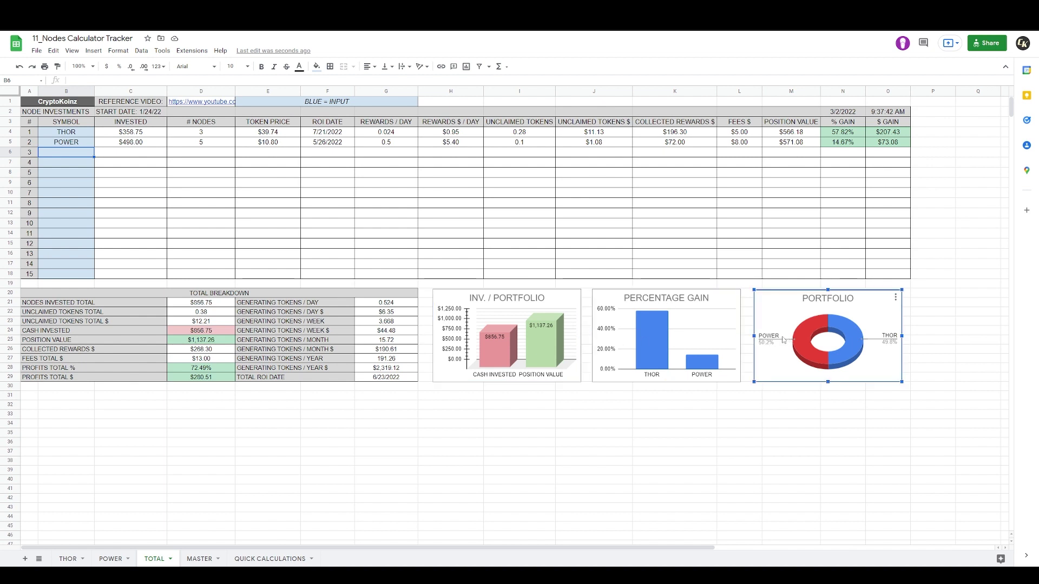
pyautogui.click(675, 316)
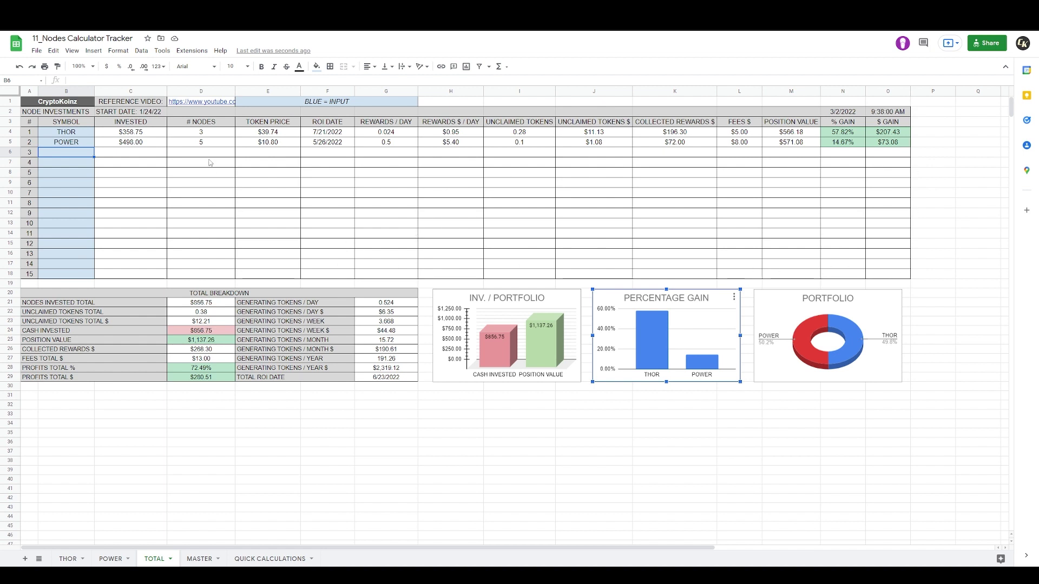
# - Move the Total Breakdown table and the three charts down seven rows so the breakdown starts at row 27
pyautogui.moveTo(31, 297); pyautogui.dragTo(385, 447)
pyautogui.click(487, 356)
pyautogui.keyDown('ctrl'); pyautogui.click(698, 352); pyautogui.keyUp('ctrl')
pyautogui.keyDown('ctrl'); pyautogui.click(807, 346); pyautogui.keyUp('ctrl')
pyautogui.moveTo(845, 316); pyautogui.dragTo(844, 380)
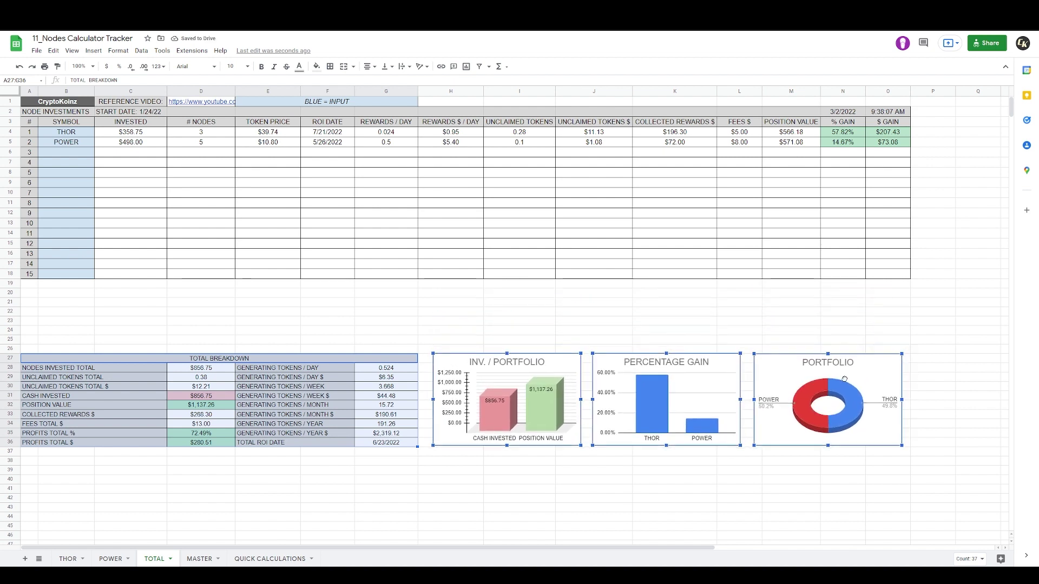
pyautogui.click(731, 301)
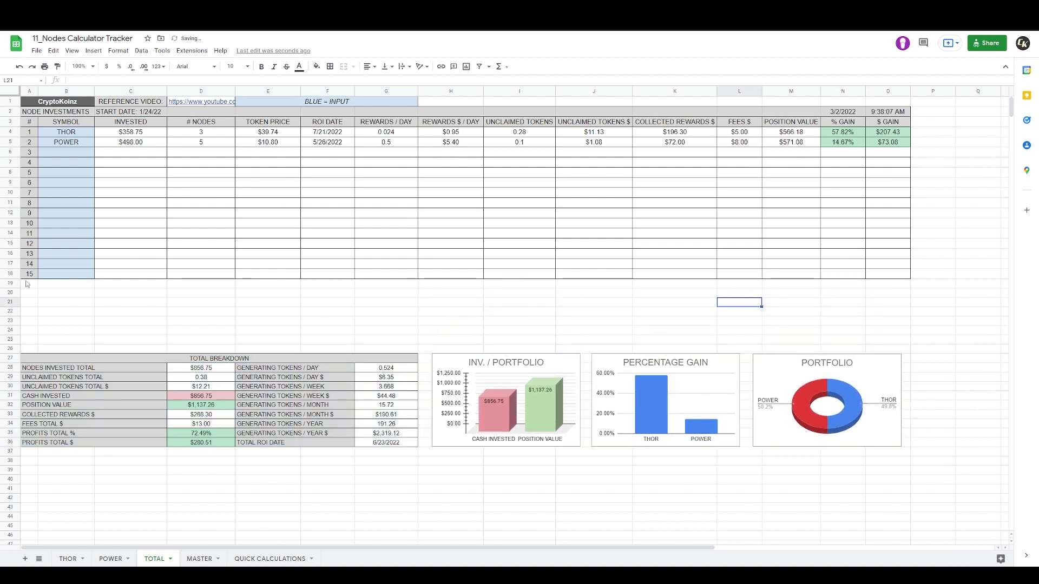
# - Extend the Node Investments table to 20 numbered rows and inspect the range in the Generating Tokens / Day formula
pyautogui.moveTo(29, 279); pyautogui.dragTo(909, 326)
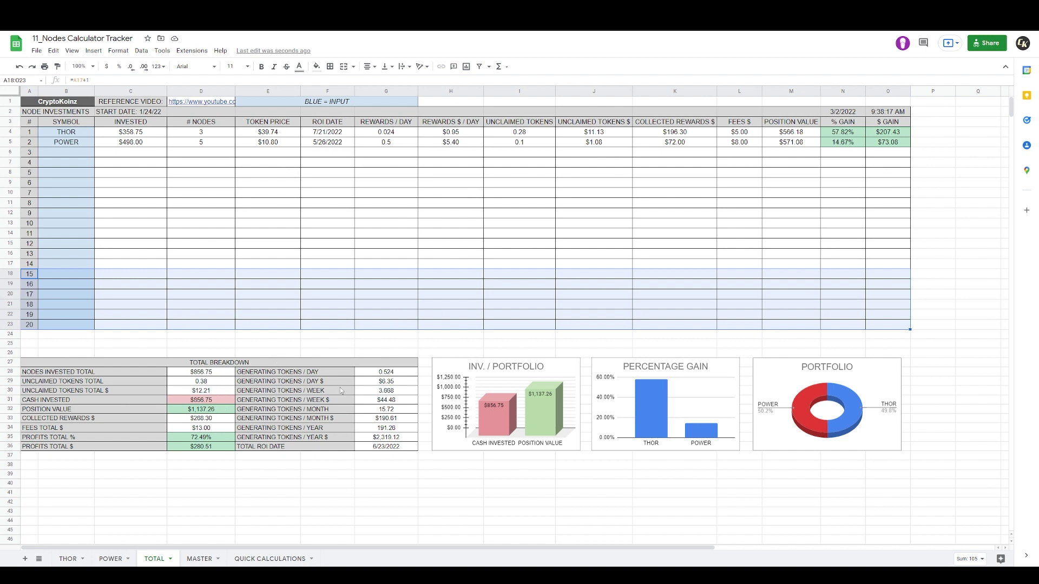
pyautogui.click(391, 373)
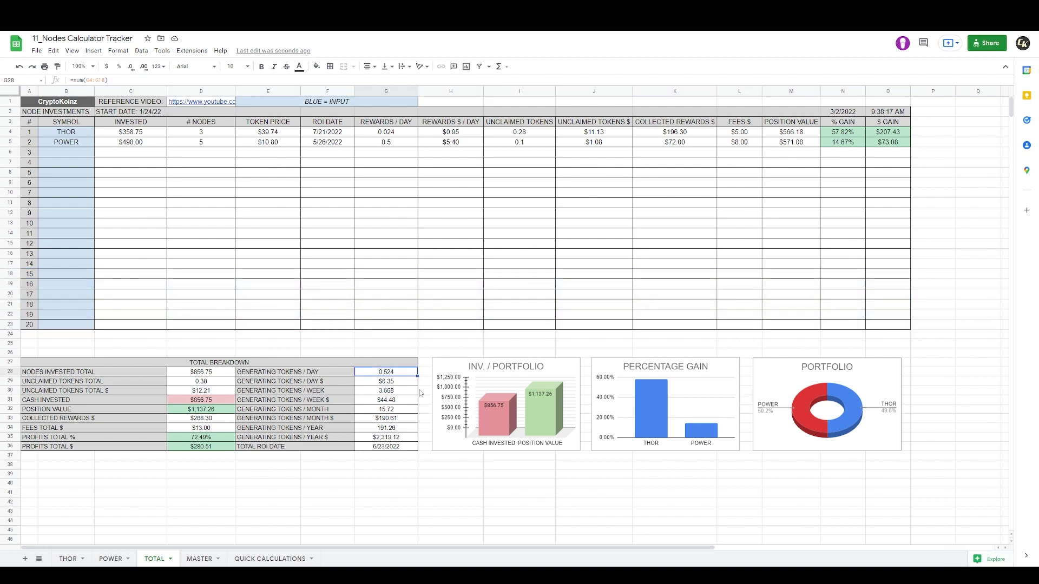
pyautogui.click(129, 81)
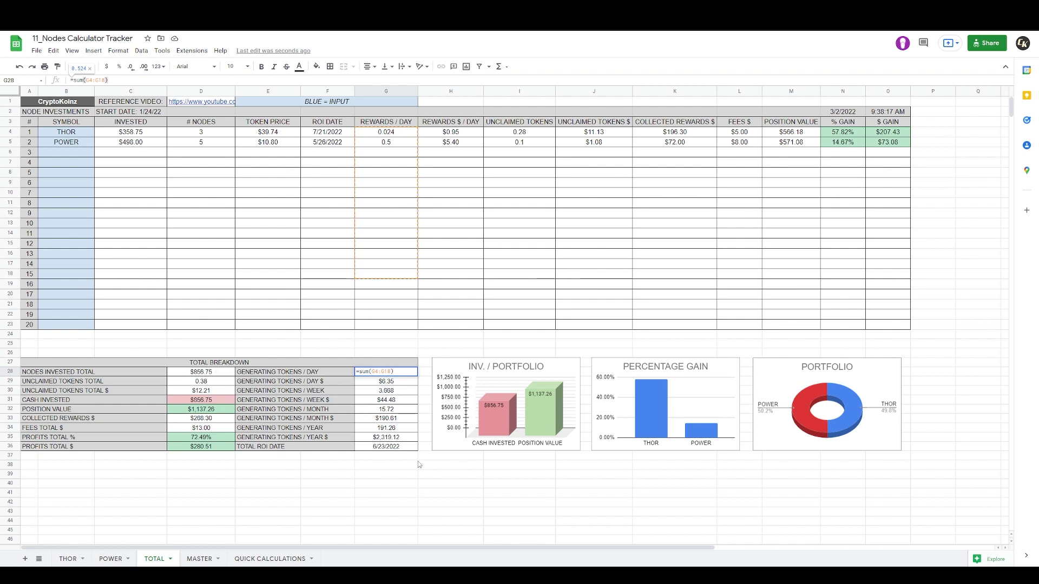
pyautogui.press('Escape')
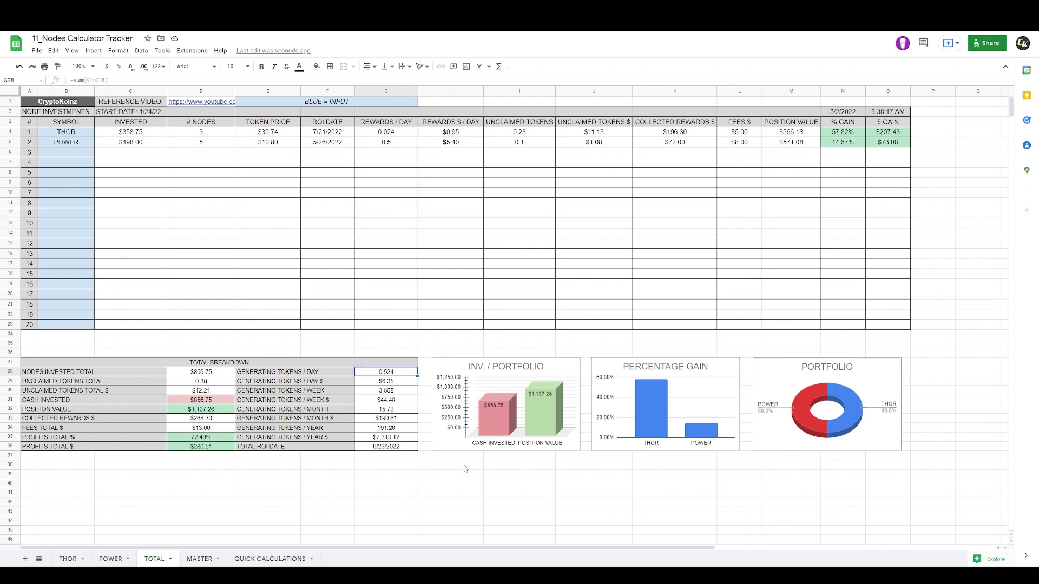
# - Undo the table extension and the relocation of the Total Breakdown table and charts
pyautogui.hotkey('ctrl', 'z')
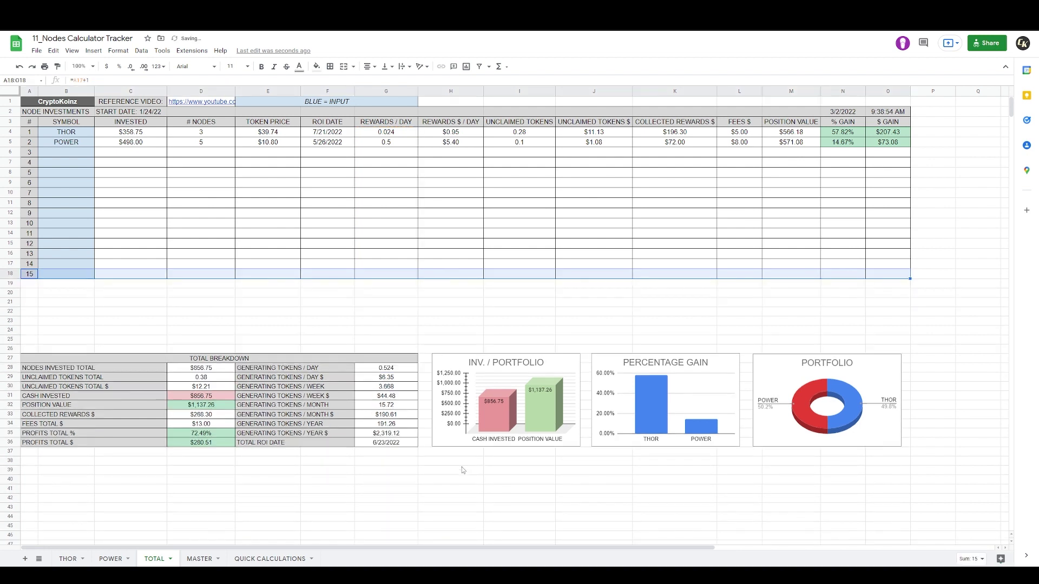
pyautogui.hotkey('ctrl', 'z')
pyautogui.hotkey('ctrl', 'z')
pyautogui.click(557, 434)
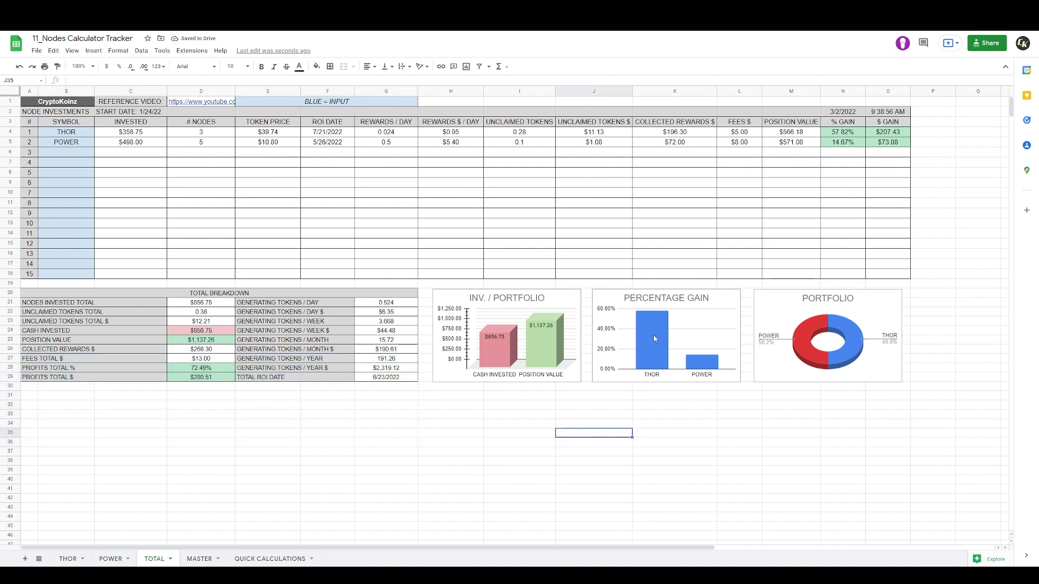
# - Open the Percentage Gain chart for editing and inspect its data ranges without changing them
pyautogui.click(765, 343)
pyautogui.click(662, 320)
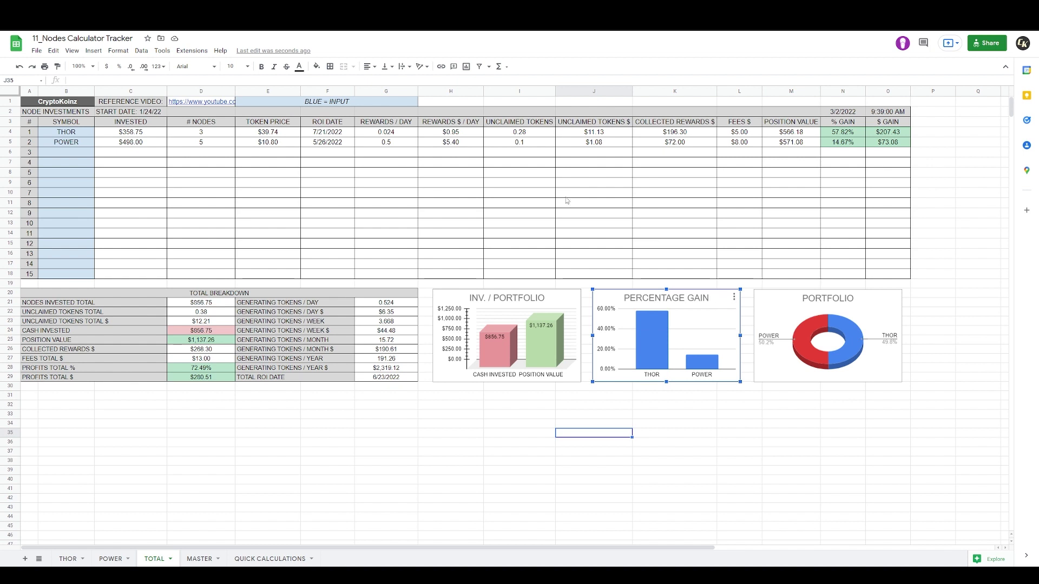
pyautogui.click(733, 297)
pyautogui.click(768, 313)
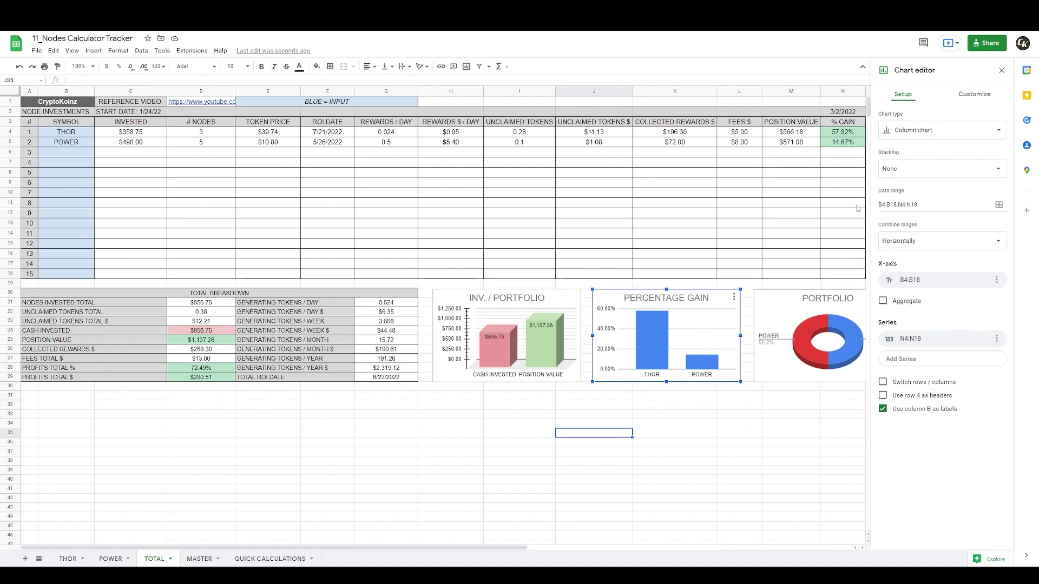
pyautogui.click(999, 205)
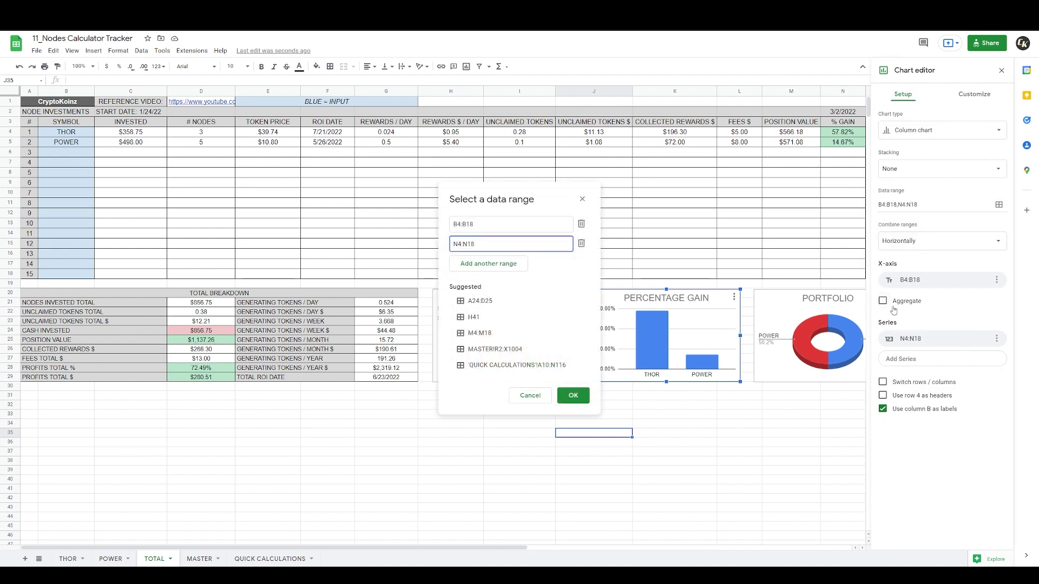
pyautogui.press('Escape')
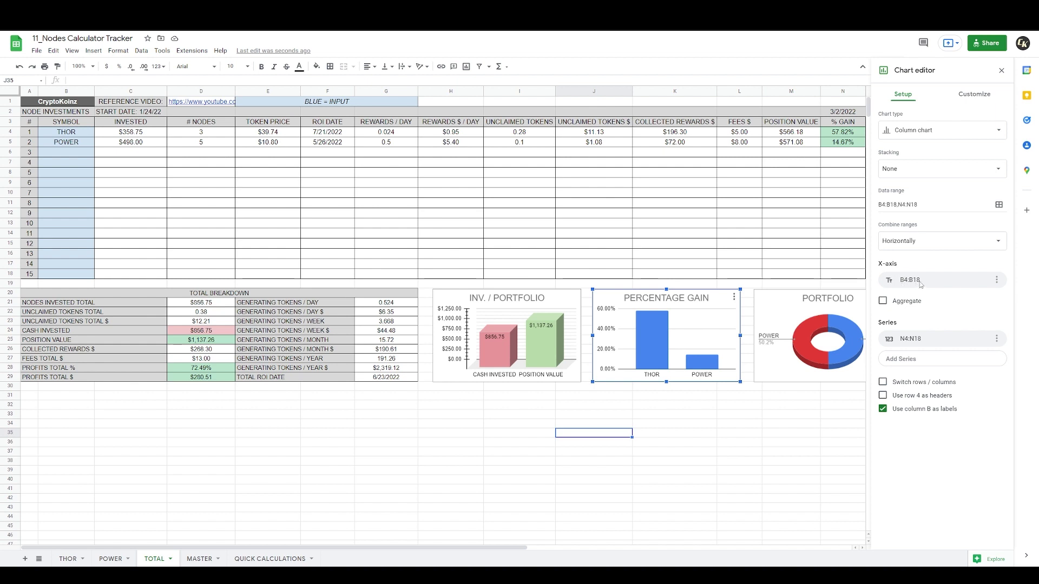
# - Inspect the Percentage Gain chart's X-axis options and range, leave them as they are and close the chart editor
pyautogui.click(997, 280)
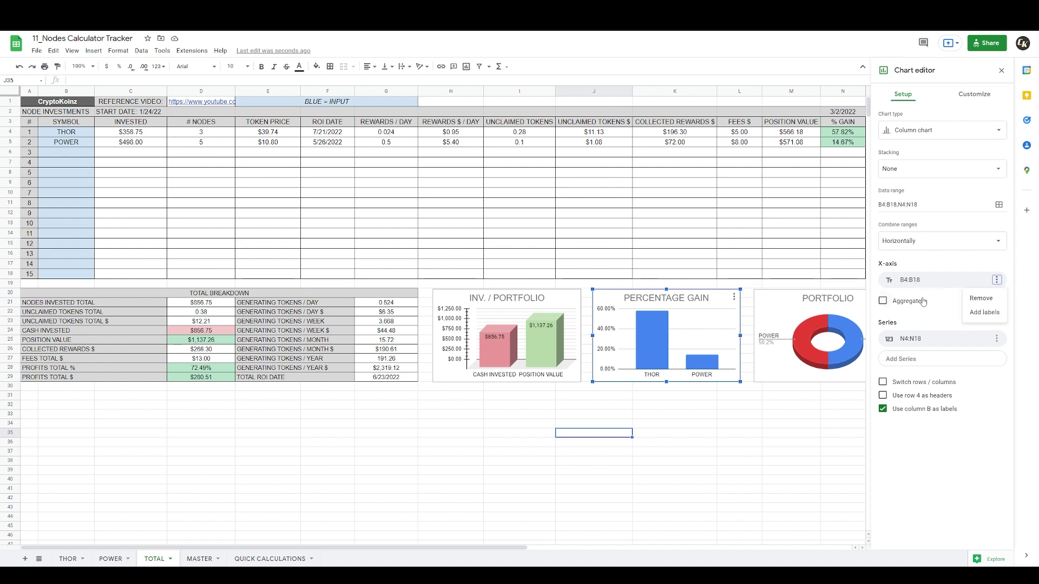
pyautogui.click(919, 280)
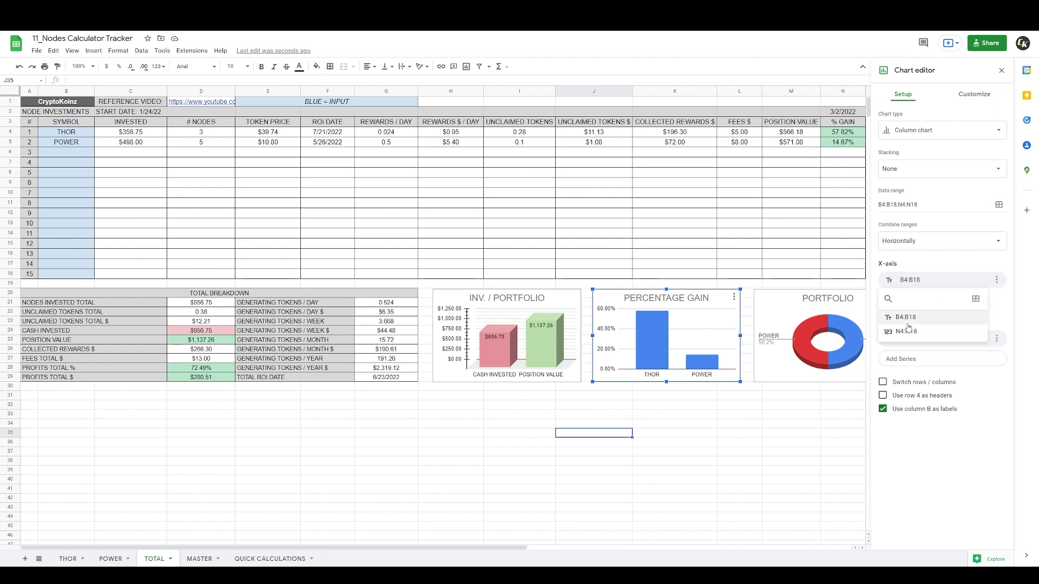
pyautogui.click(975, 298)
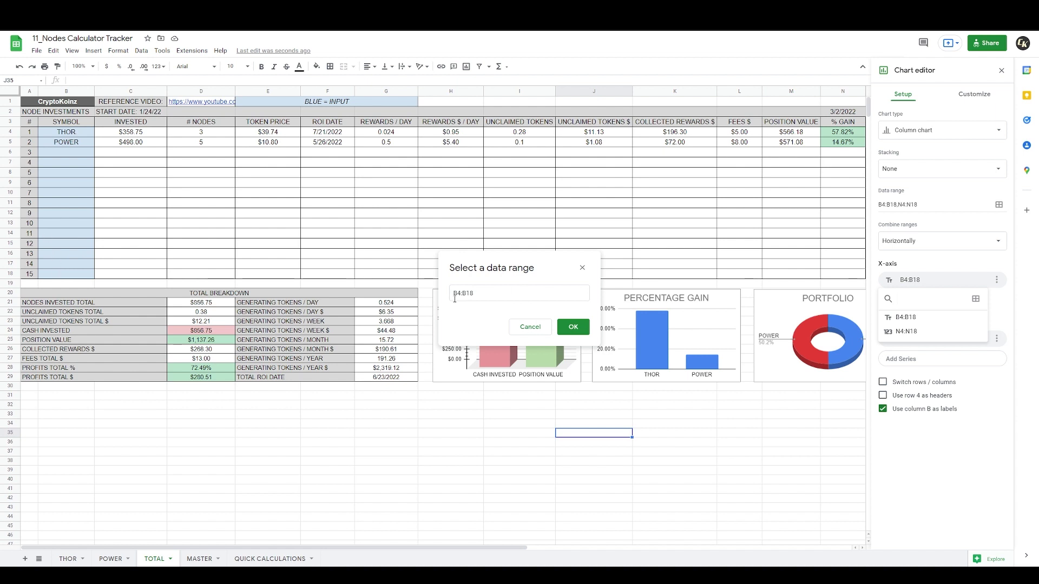
pyautogui.click(523, 327)
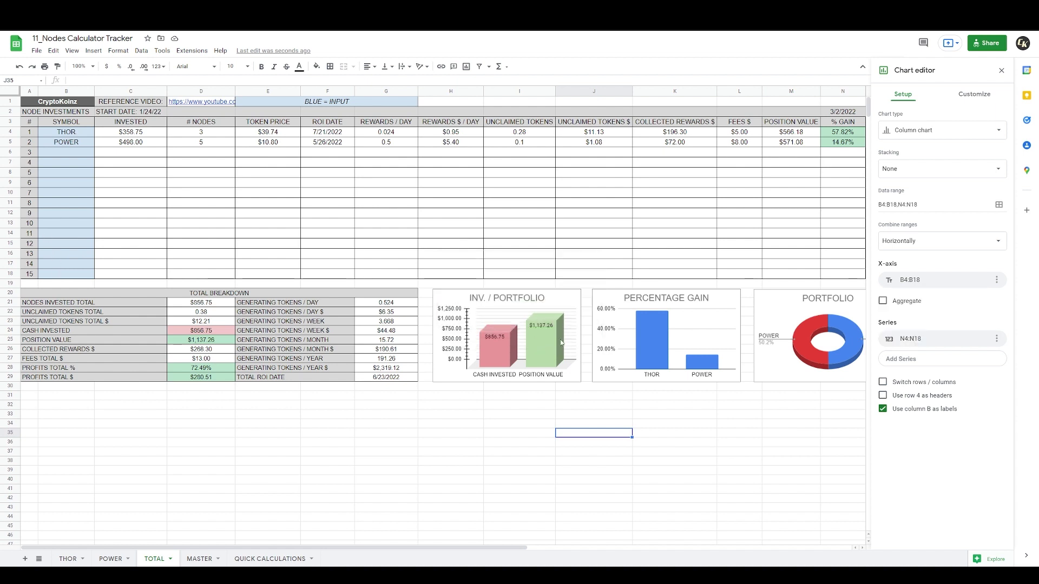
pyautogui.click(1001, 70)
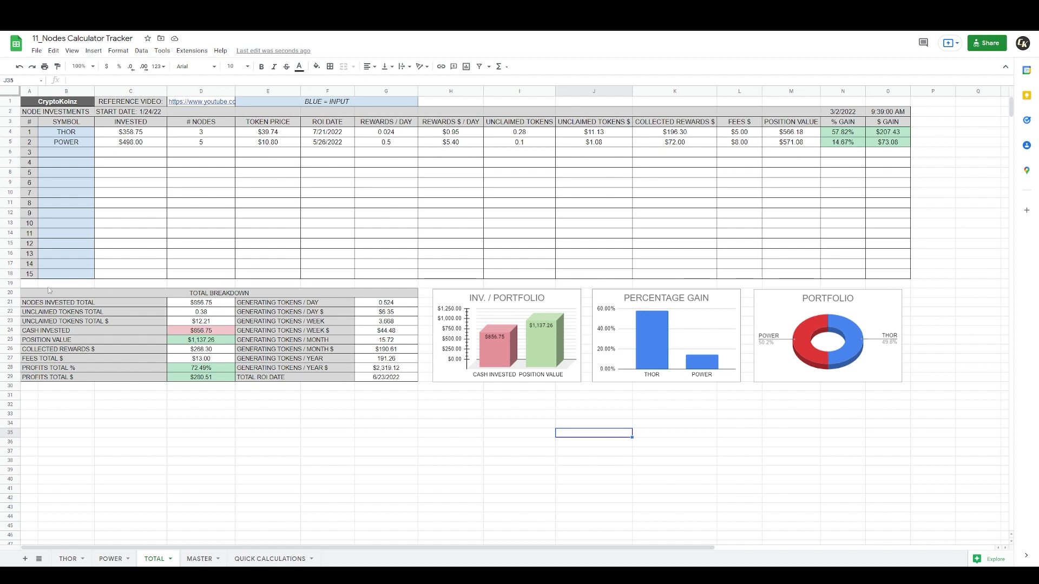
# - Review the Percentage Gain chart's available actions, and look over the Portfolio and Inv. / Portfolio charts
pyautogui.click(760, 340)
pyautogui.click(680, 326)
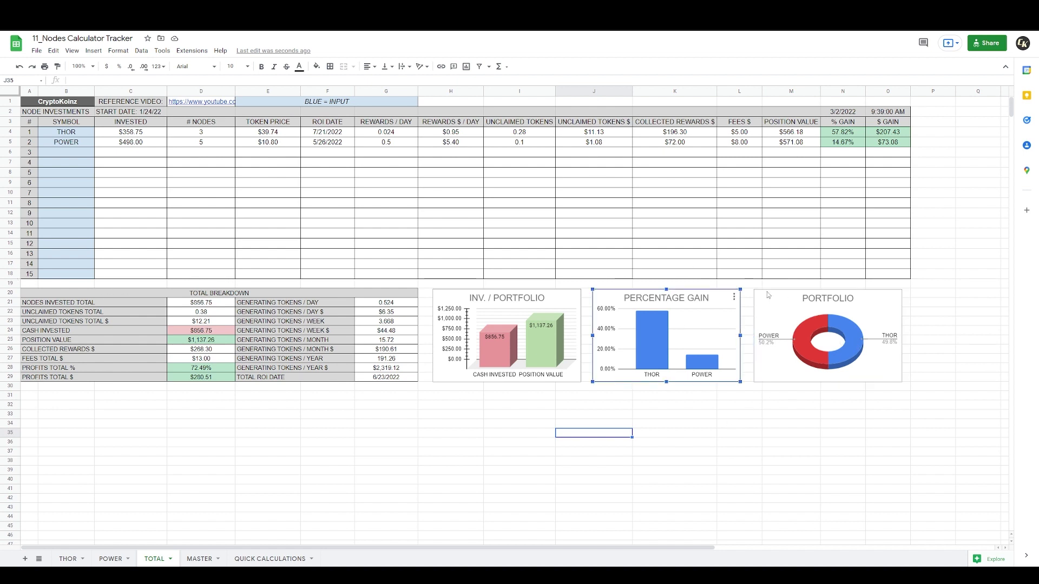
pyautogui.click(734, 300)
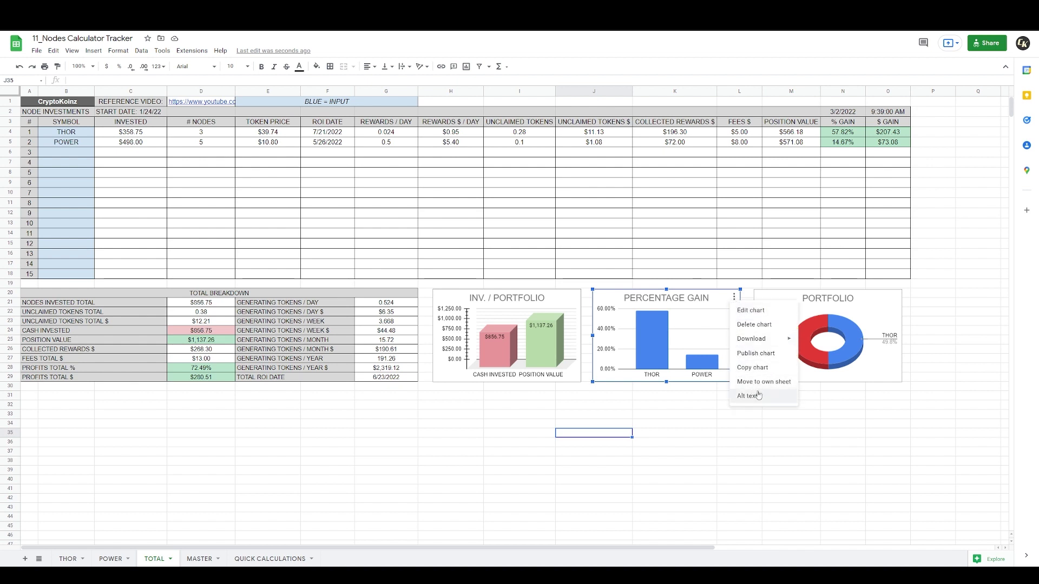
pyautogui.click(677, 413)
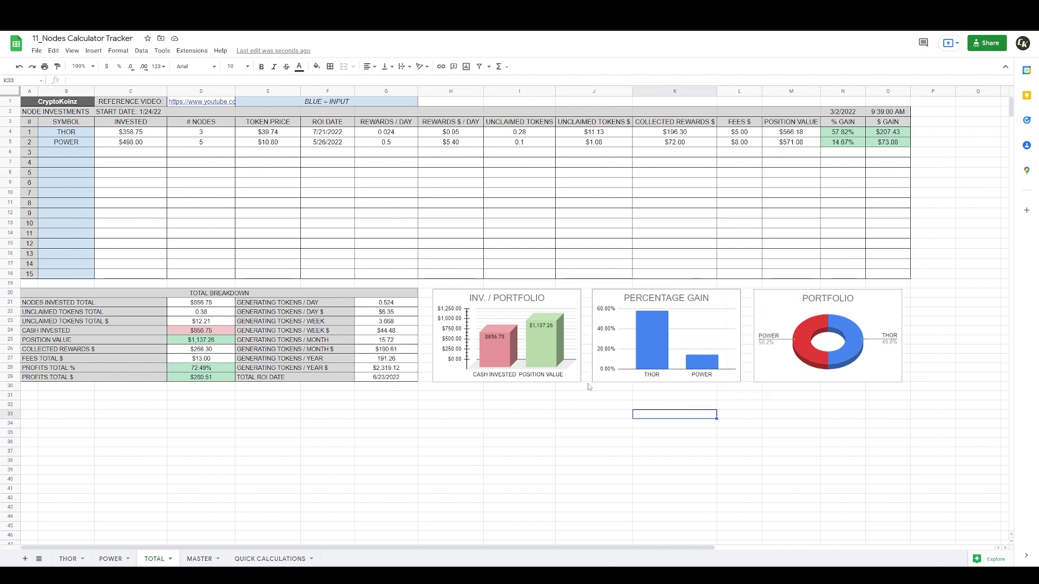
pyautogui.click(854, 349)
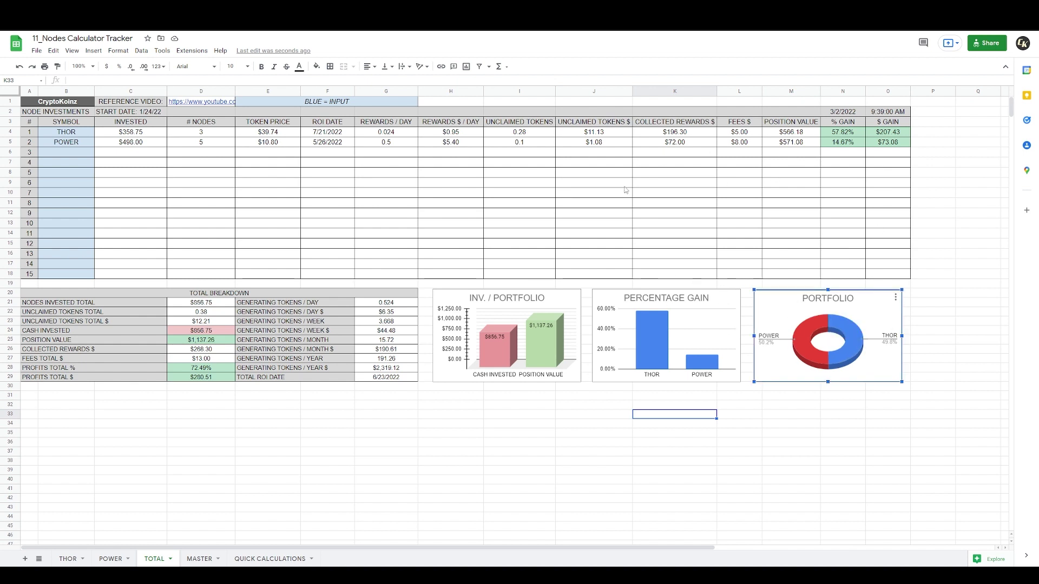
pyautogui.click(545, 424)
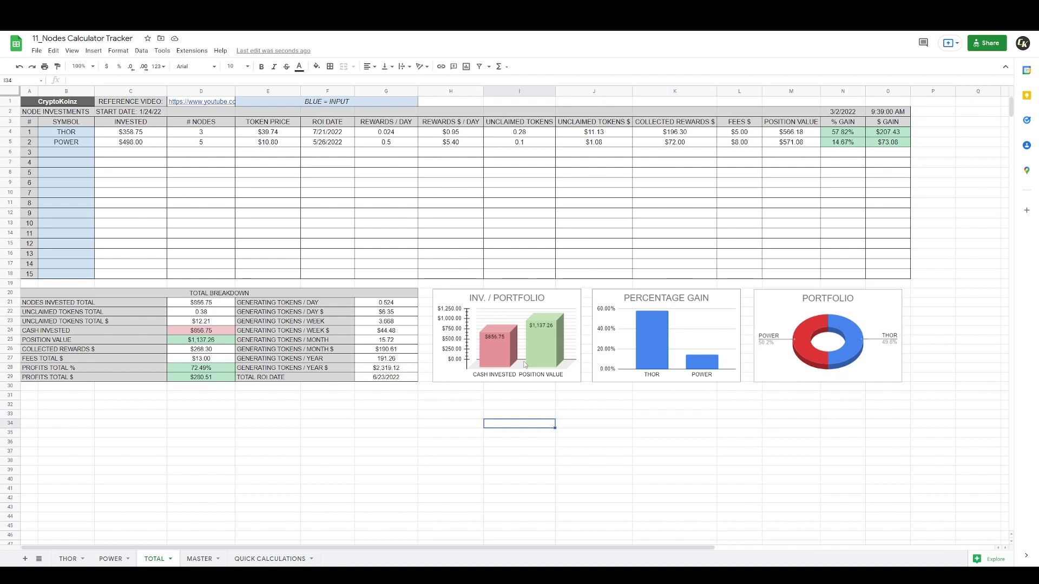
pyautogui.click(534, 336)
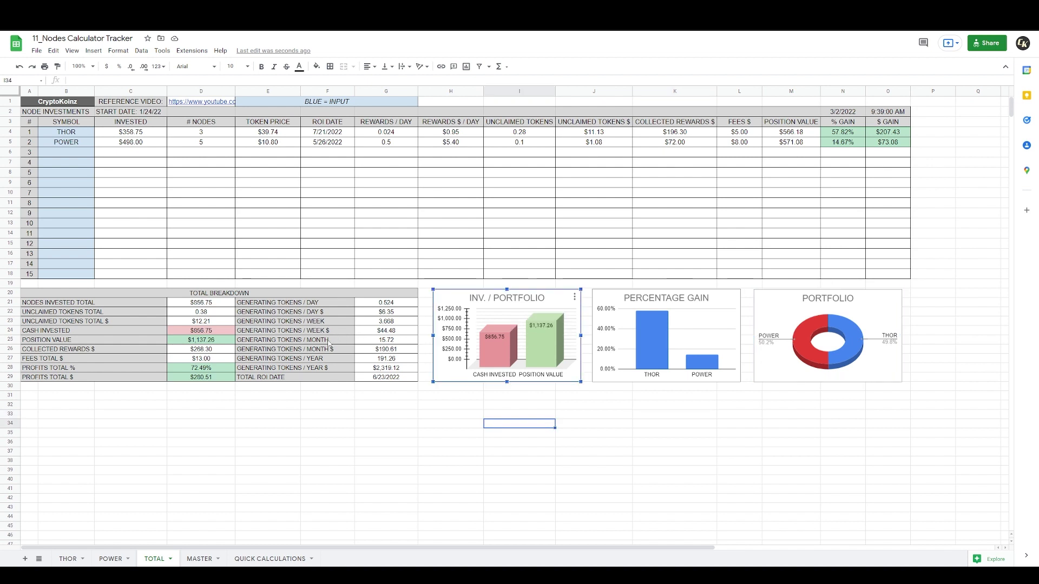
pyautogui.click(471, 426)
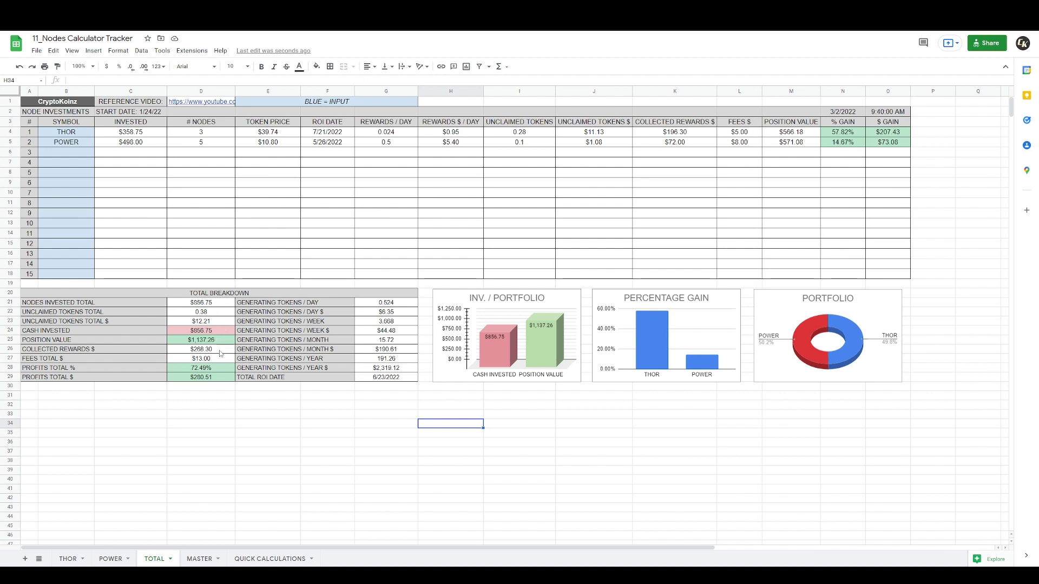
# - Inspect the Generating Tokens / Day and Nodes Invested Total formulas in the Total Breakdown without changing them
pyautogui.click(404, 305)
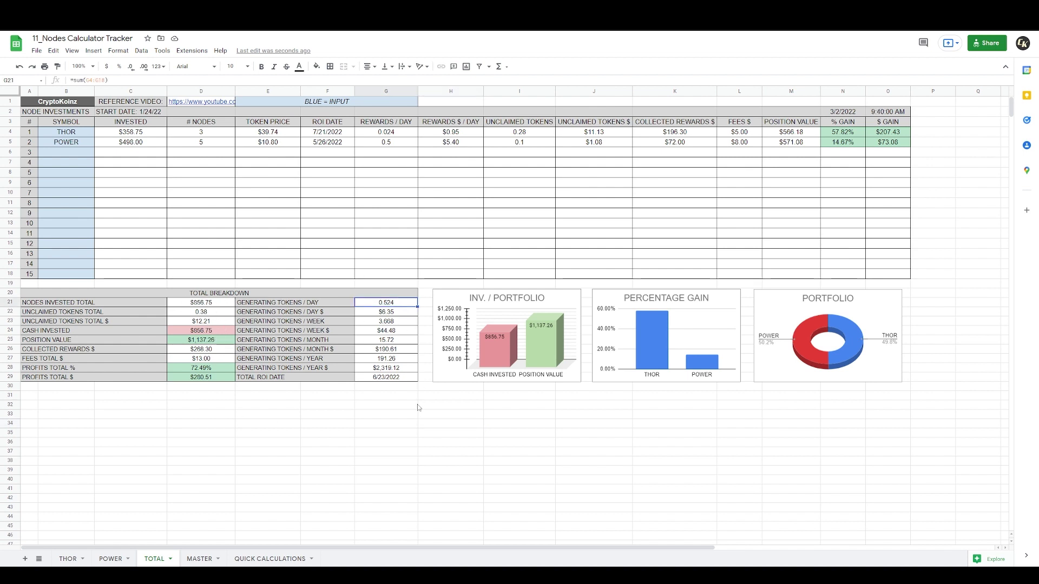
pyautogui.click(182, 305)
pyautogui.click(121, 80)
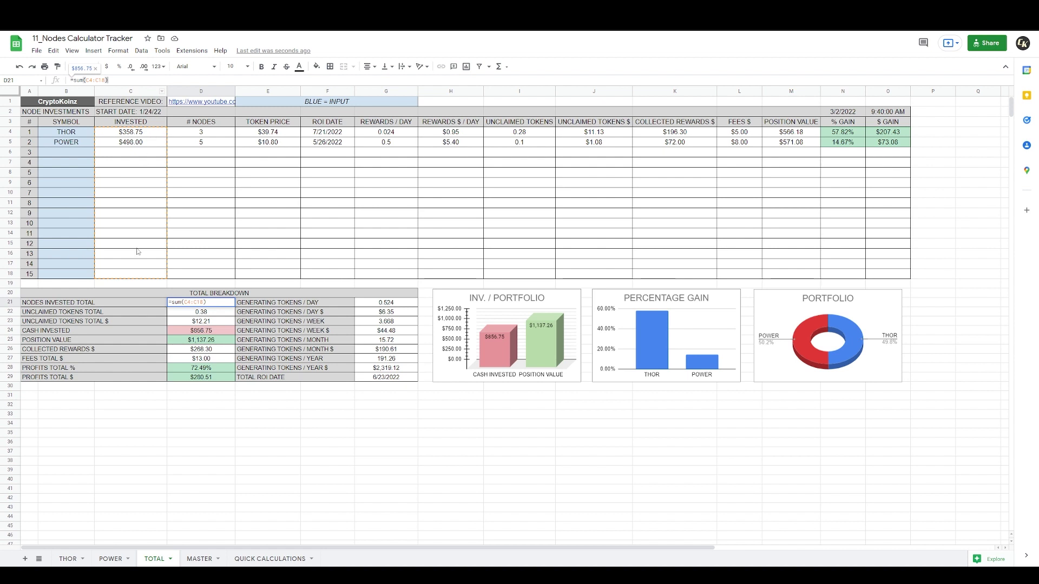
pyautogui.press('Escape')
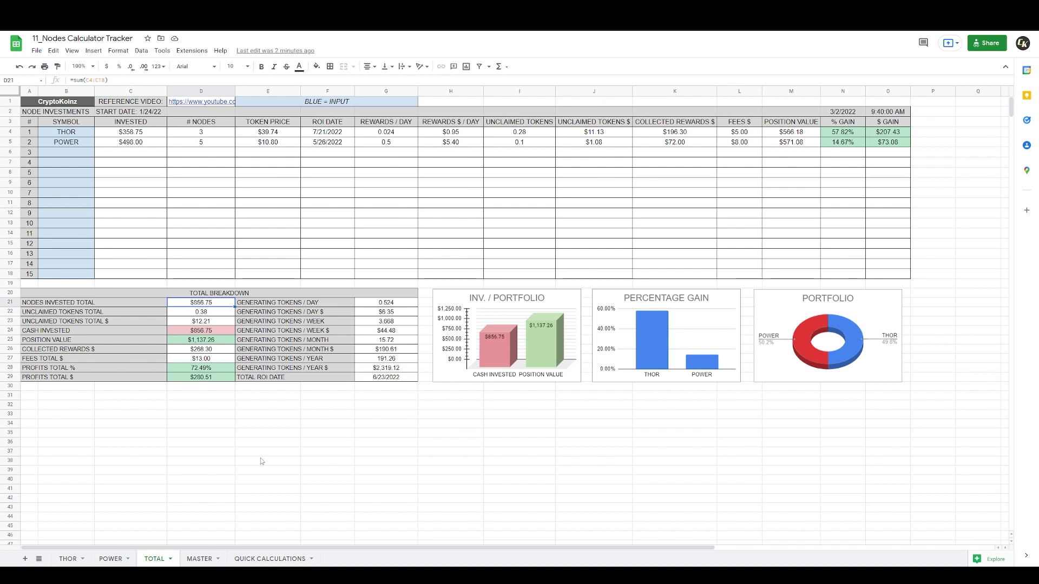
# - Open the QUICK CALCULATIONS sheet and review the node name, price, tokens and reward rate inputs in the Node Look Up Table
pyautogui.click(280, 559)
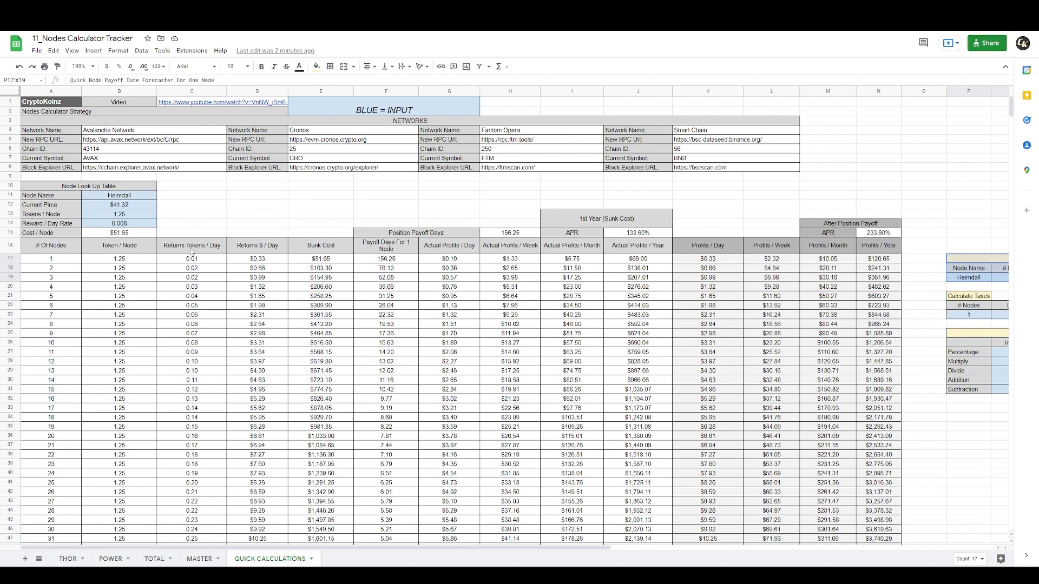
pyautogui.click(128, 199)
pyautogui.click(142, 205)
pyautogui.click(145, 214)
pyautogui.click(148, 226)
pyautogui.click(143, 198)
pyautogui.click(145, 207)
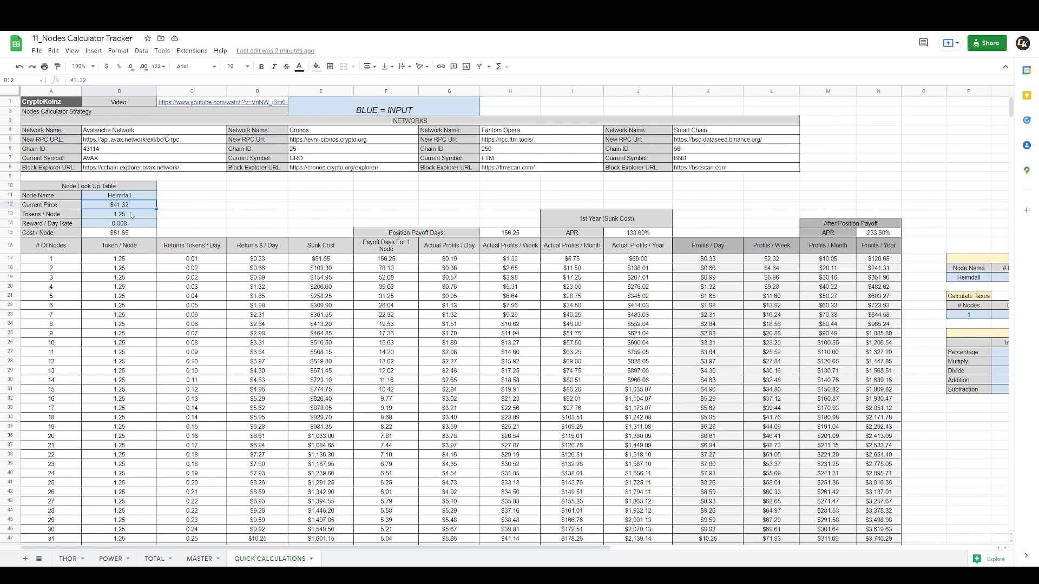
pyautogui.click(123, 198)
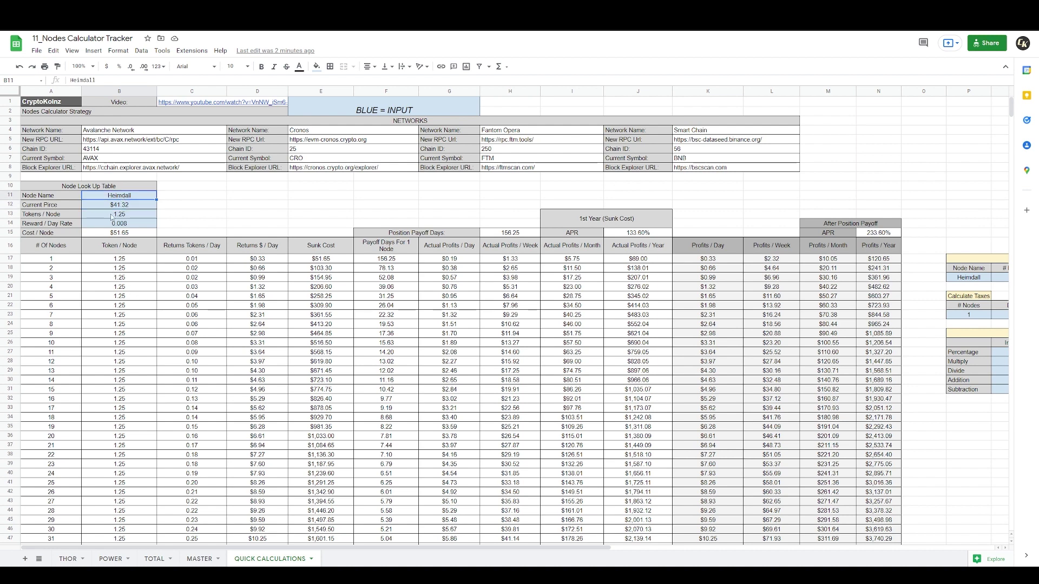
# - Review the Node Look Up Table's tokens per node, daily reward rate, cost per node formula and current price
pyautogui.click(111, 216)
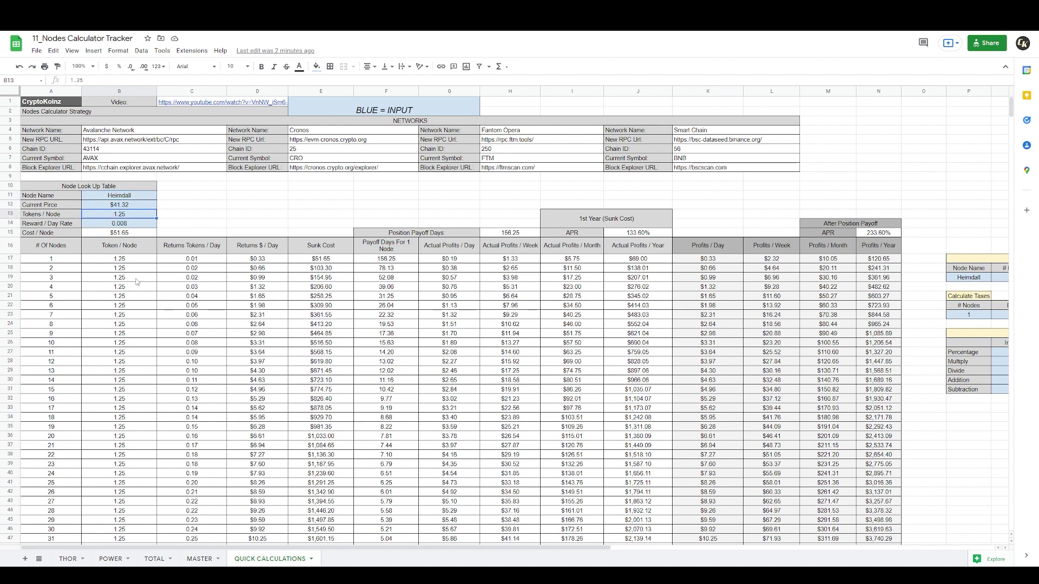
pyautogui.click(118, 226)
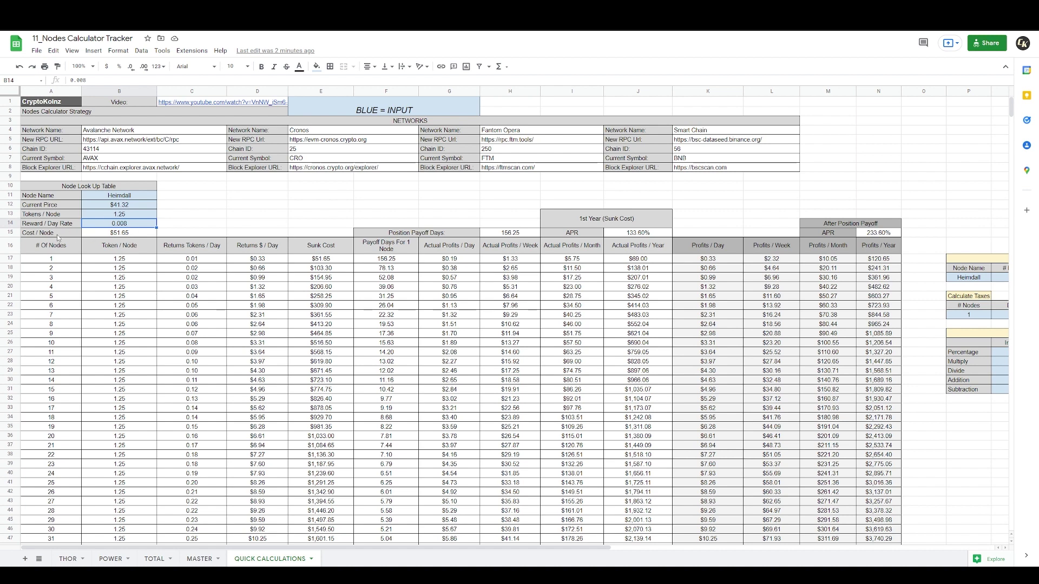
pyautogui.press('Down')
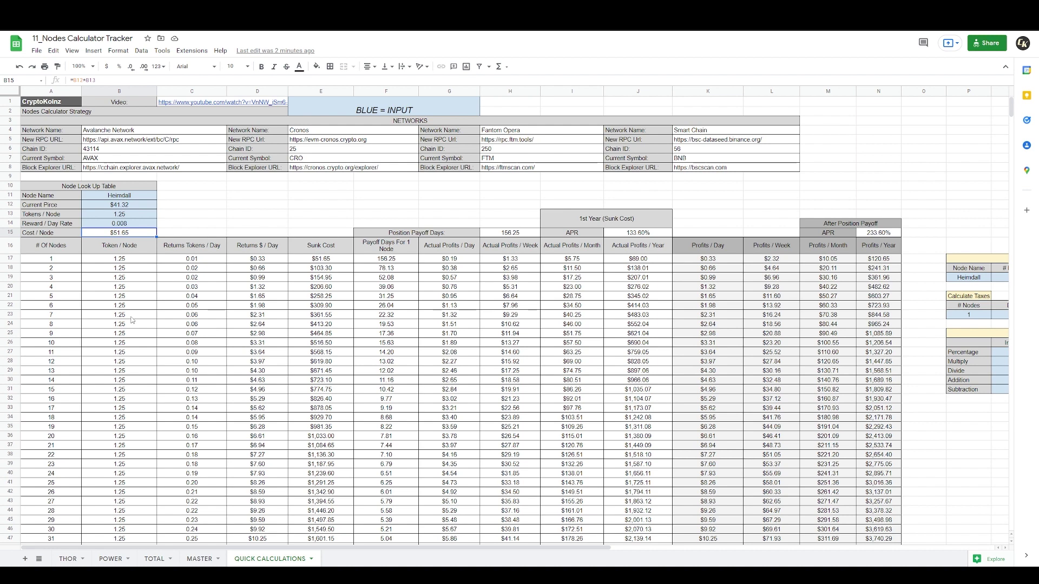
pyautogui.click(124, 207)
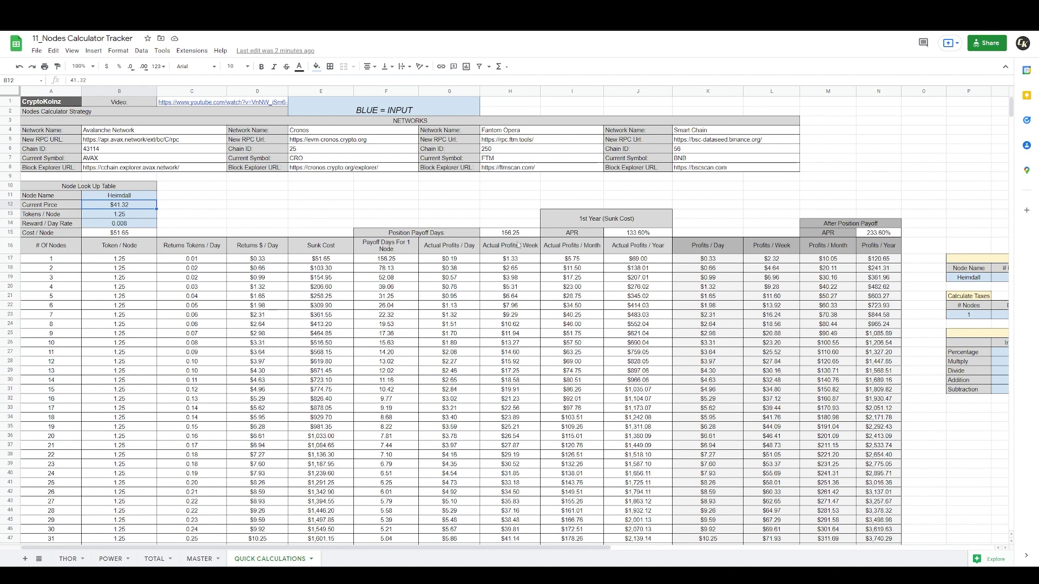
# - Set the sheet zoom to 125% and view the Quick Node Payoff Date Forecaster, Calculate Taxes and Quick Calculations tables
pyautogui.hscroll(10, 519, 244)
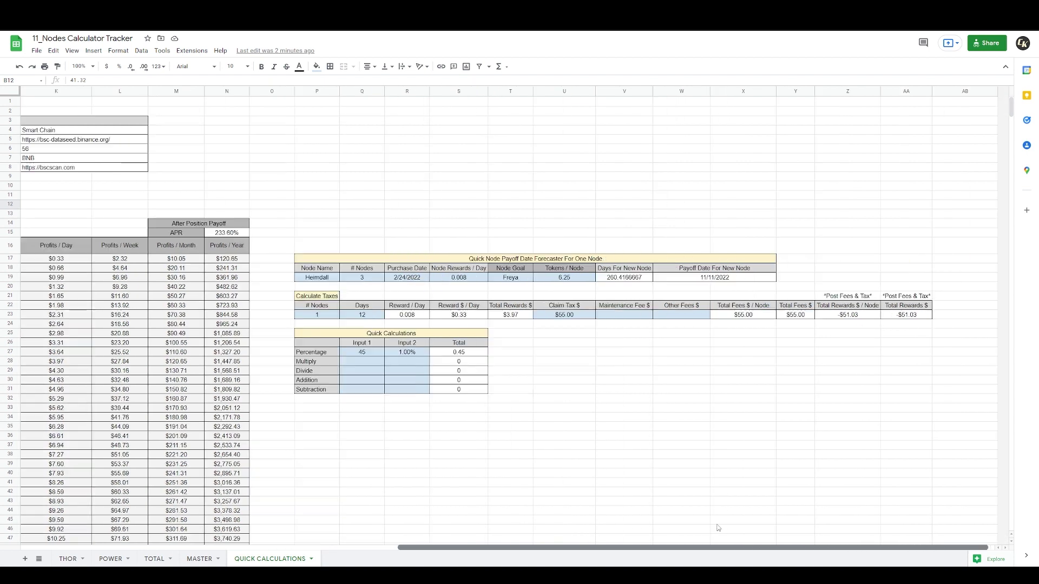
pyautogui.click(91, 67)
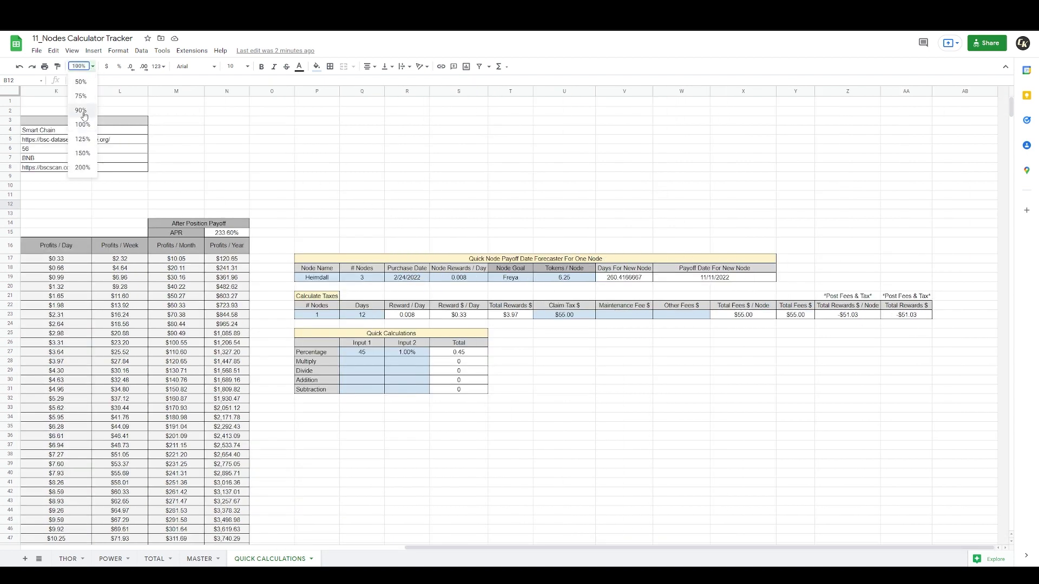
pyautogui.click(84, 139)
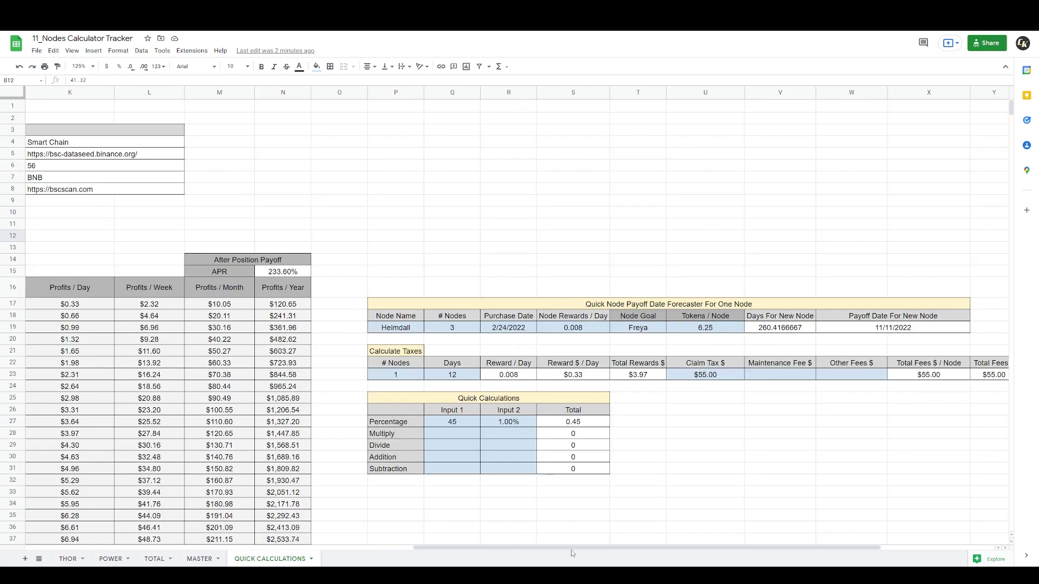
pyautogui.hscroll(4, 544, 484)
pyautogui.scroll(-2, 422, 407)
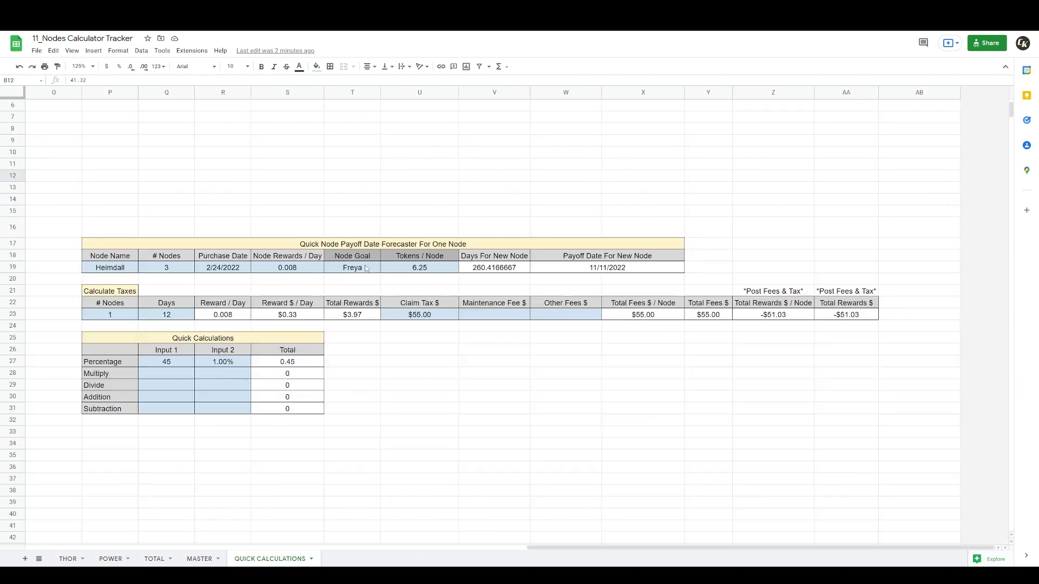
# - Look over the matching calculator tables on the MASTER sheet, and return to the QUICK CALCULATIONS sheet
pyautogui.click(199, 559)
pyautogui.scroll(-5, 251, 316)
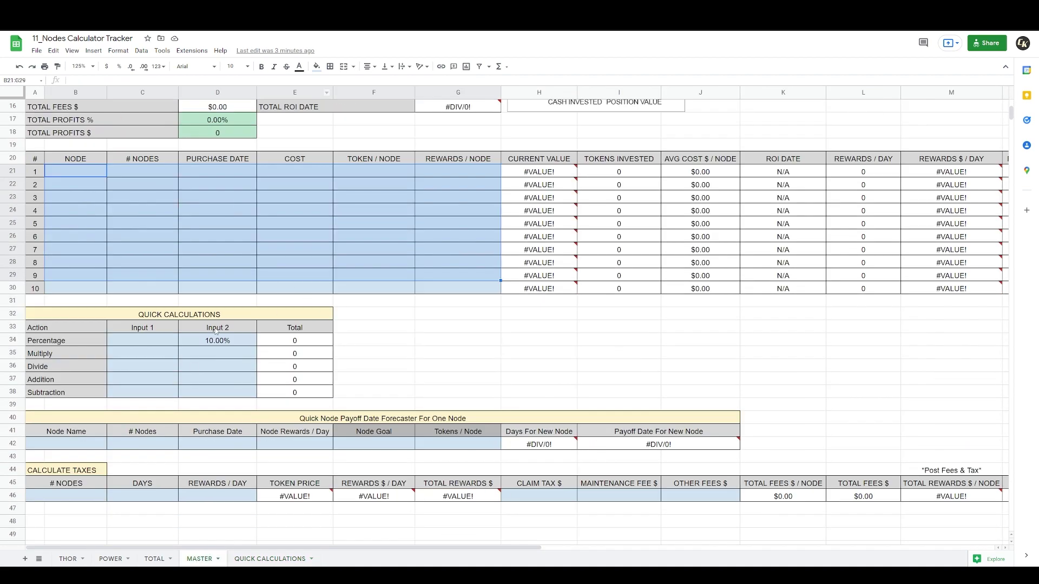
pyautogui.scroll(5, 146, 479)
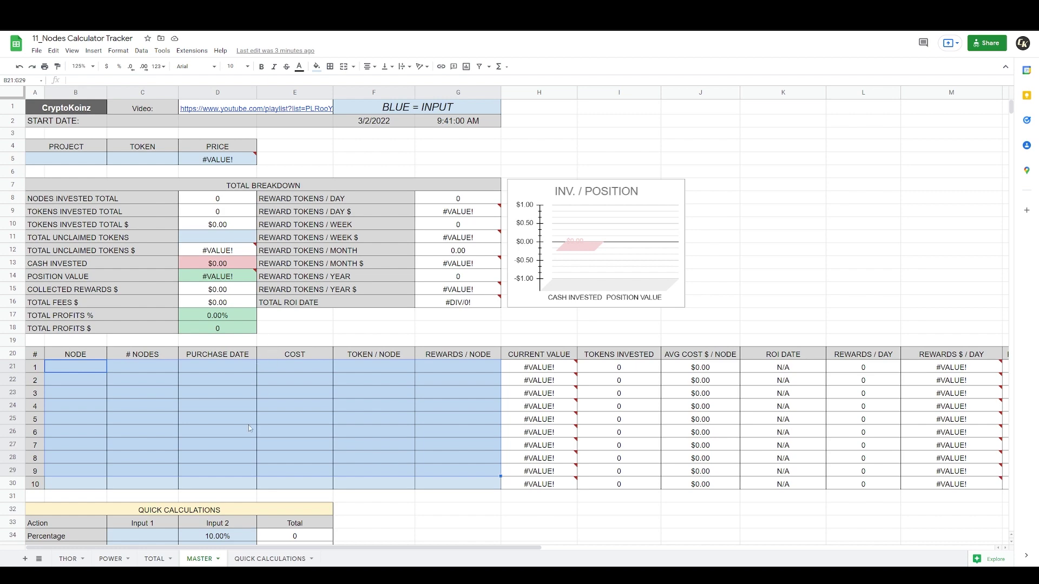
pyautogui.click(249, 561)
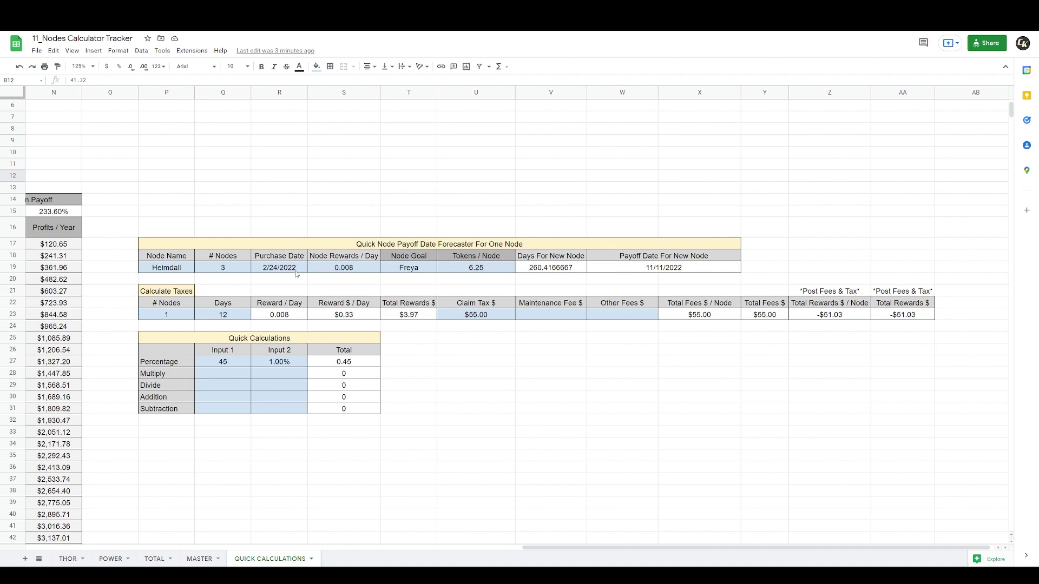
# - Enter Heimdall as the node name and 3 as the number of nodes in the Quick Node Payoff Date Forecaster
pyautogui.click(183, 270)
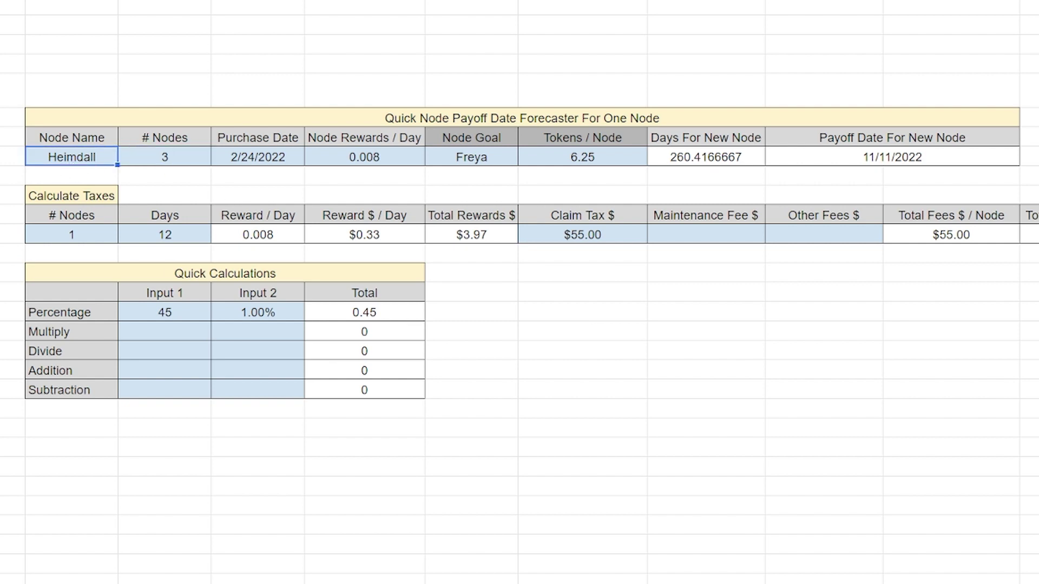
pyautogui.write('H')
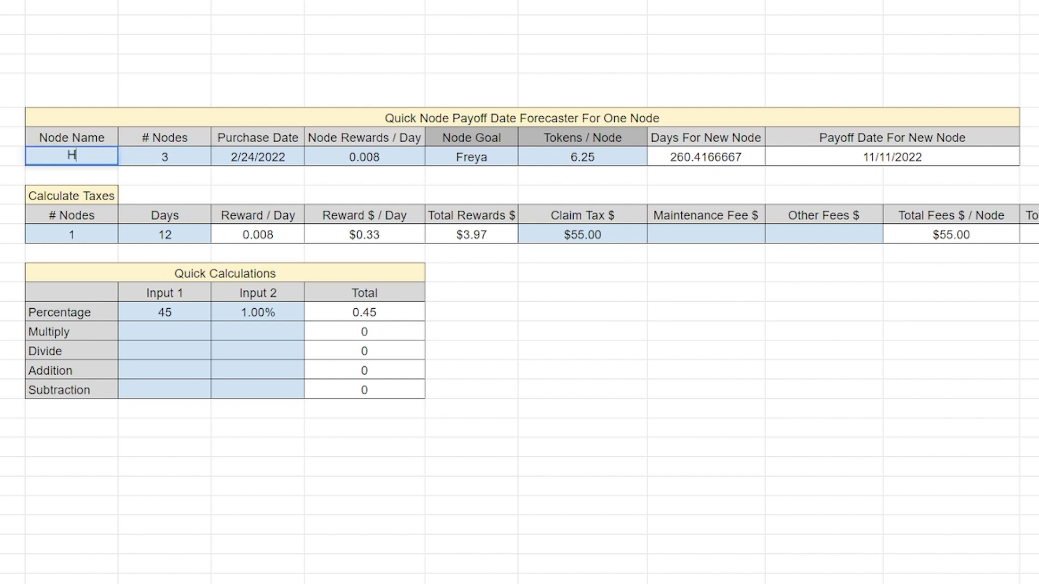
pyautogui.write('eimdall')
pyautogui.press('Tab')
pyautogui.write('3')
pyautogui.press('Tab')
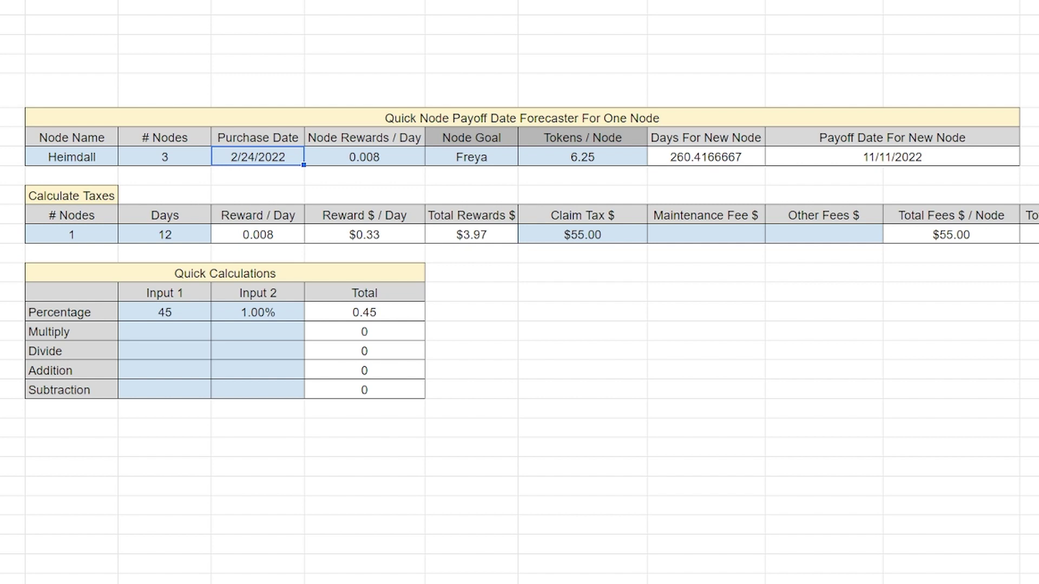
pyautogui.press('Tab')
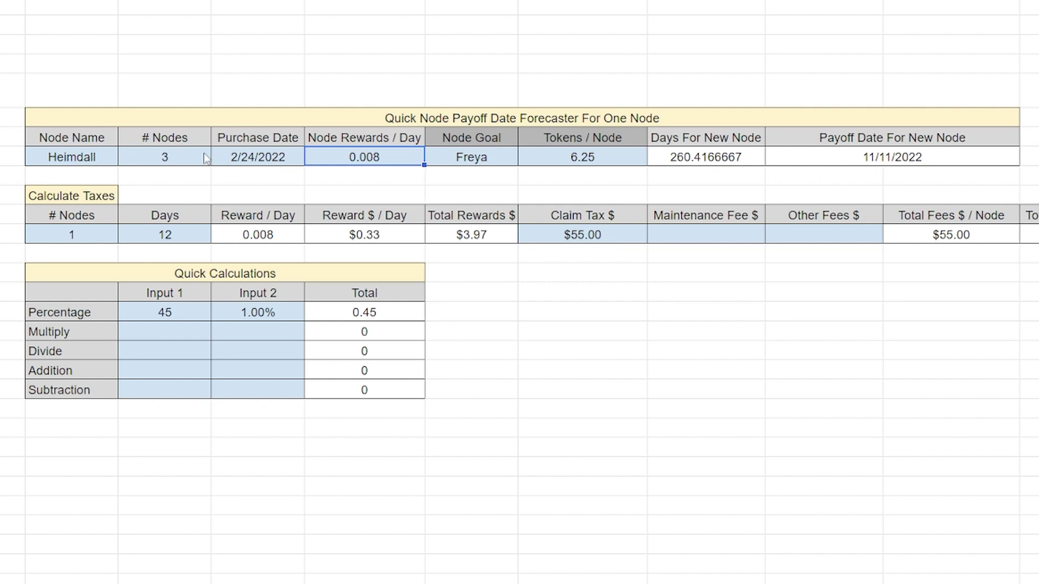
# - Review the forecaster's node count and daily node rewards, and enter Freya as the Node Goal
pyautogui.click(166, 165)
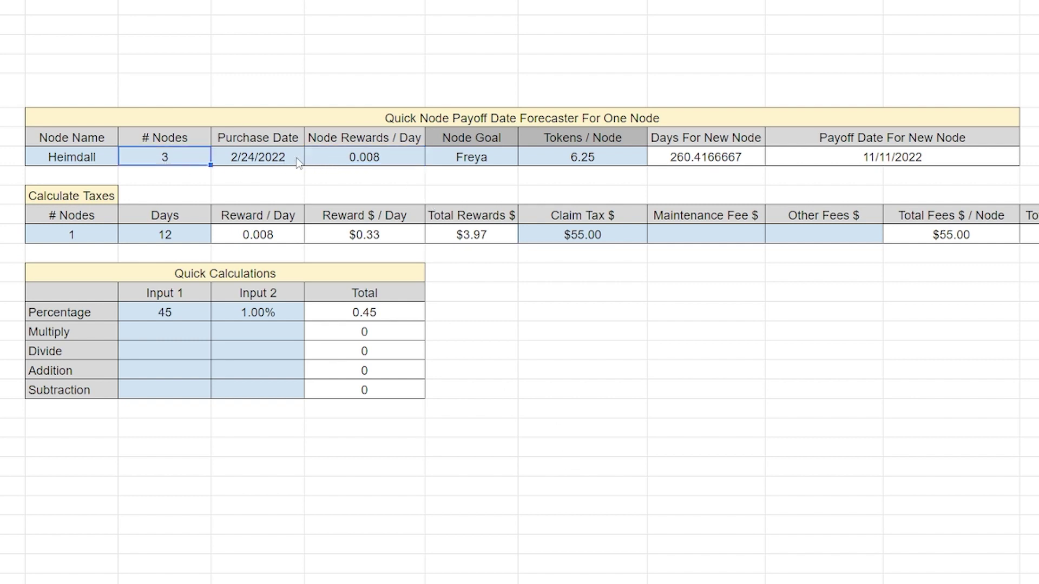
pyautogui.click(357, 162)
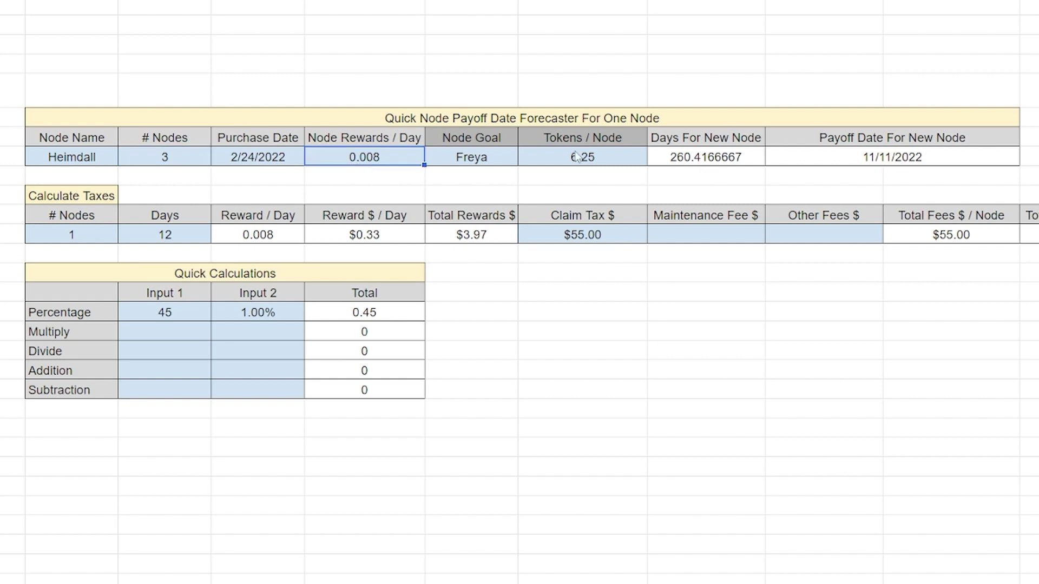
pyautogui.click(495, 180)
pyautogui.click(480, 143)
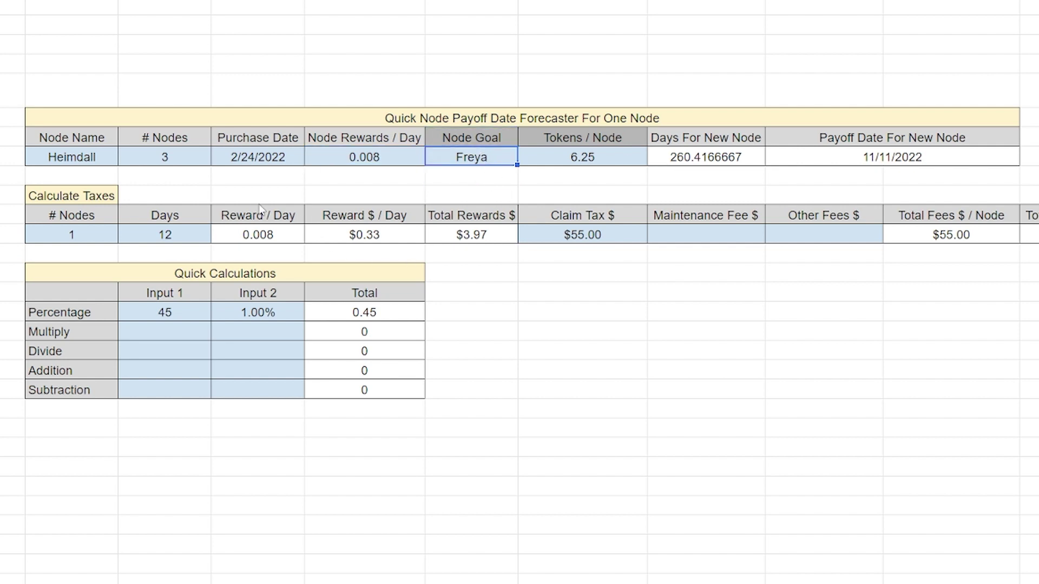
pyautogui.click(177, 162)
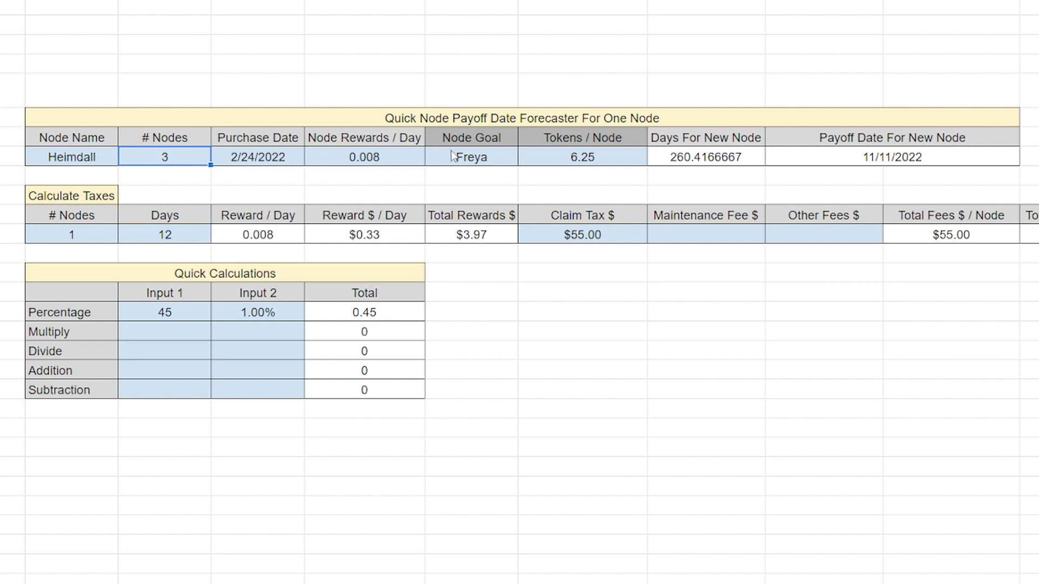
pyautogui.click(469, 162)
pyautogui.write('Freya')
pyautogui.press('Tab')
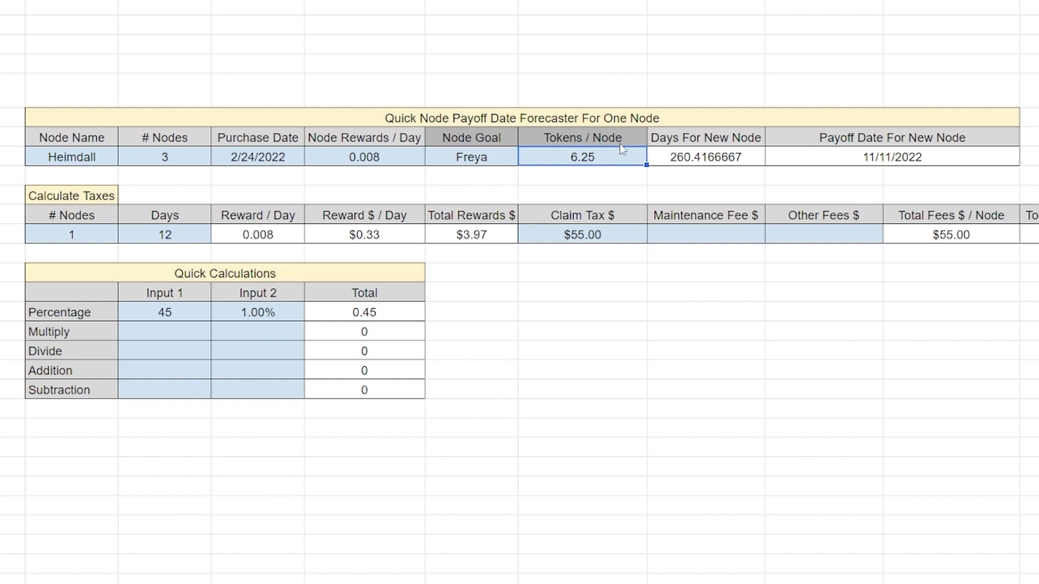
# - Check the forecaster's Days For New Node and Payoff Date For New Node results
pyautogui.click(704, 161)
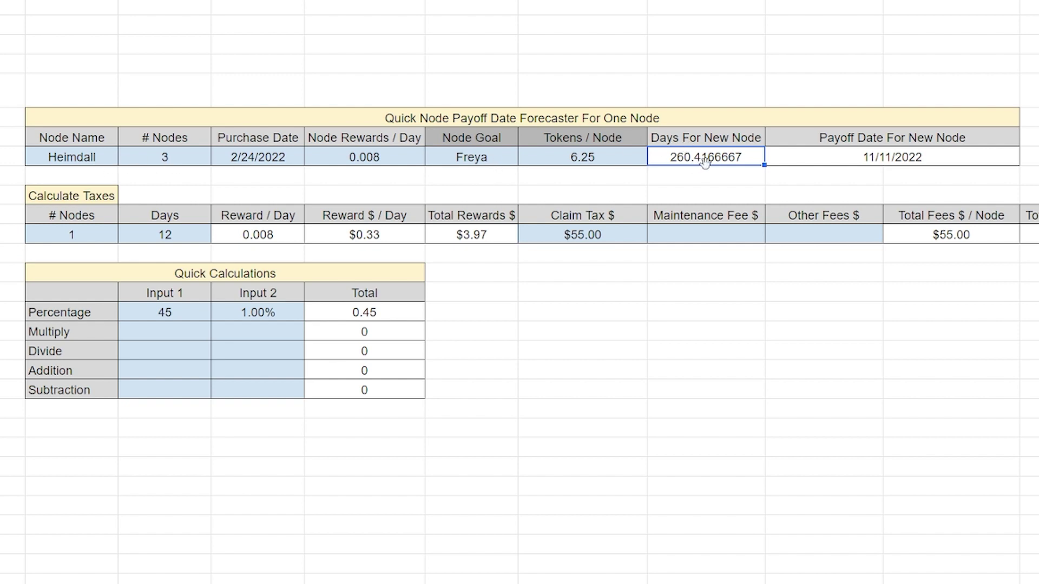
pyautogui.click(892, 142)
pyautogui.click(886, 160)
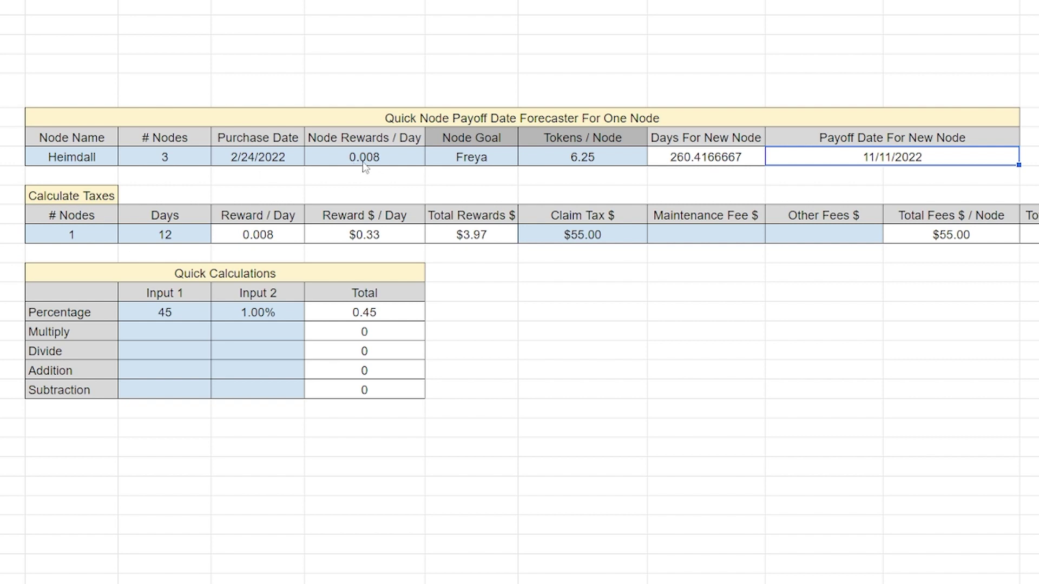
# - Change the forecaster's Node Goal to Heimdall and its Tokens / Node to 1.25
pyautogui.click(165, 158)
pyautogui.click(472, 164)
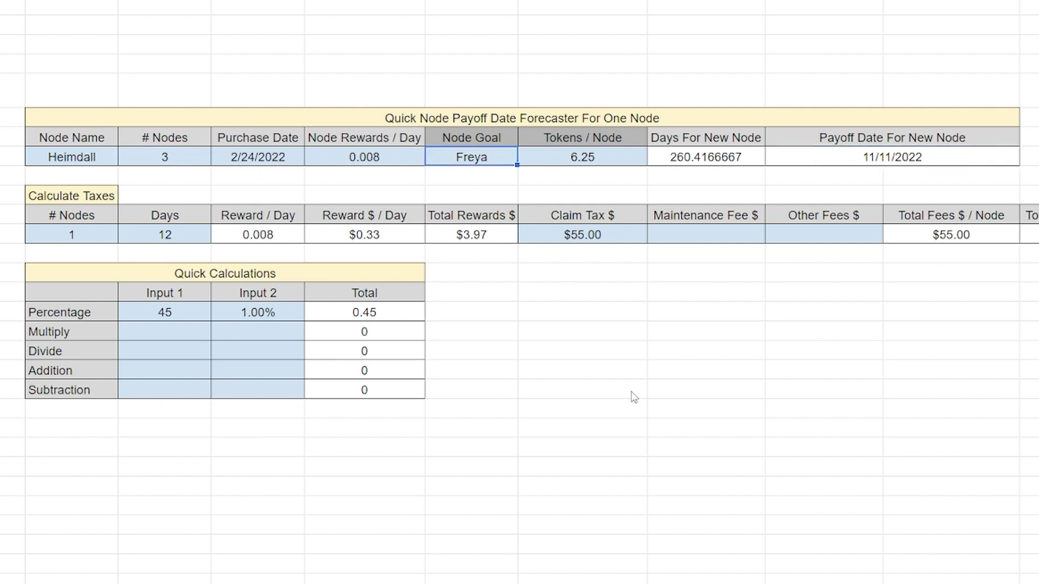
pyautogui.write('Heimdall')
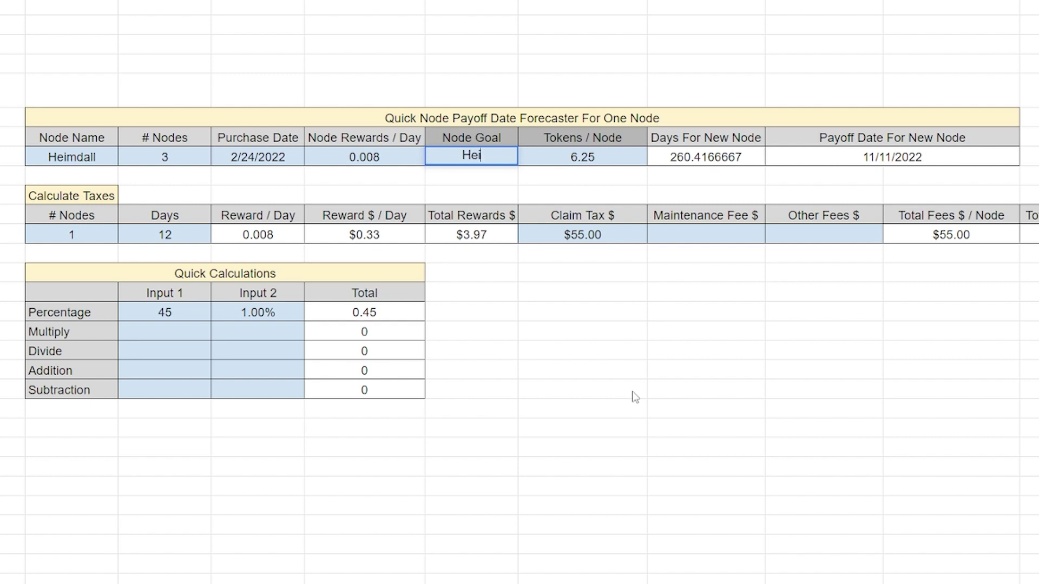
pyautogui.press('Tab')
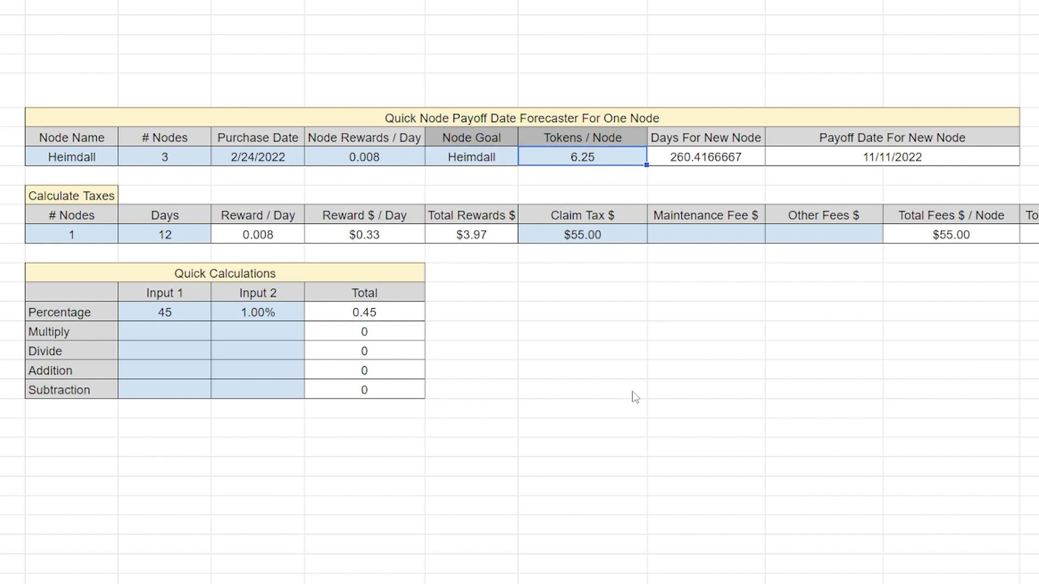
pyautogui.write('1.25')
pyautogui.press('Tab')
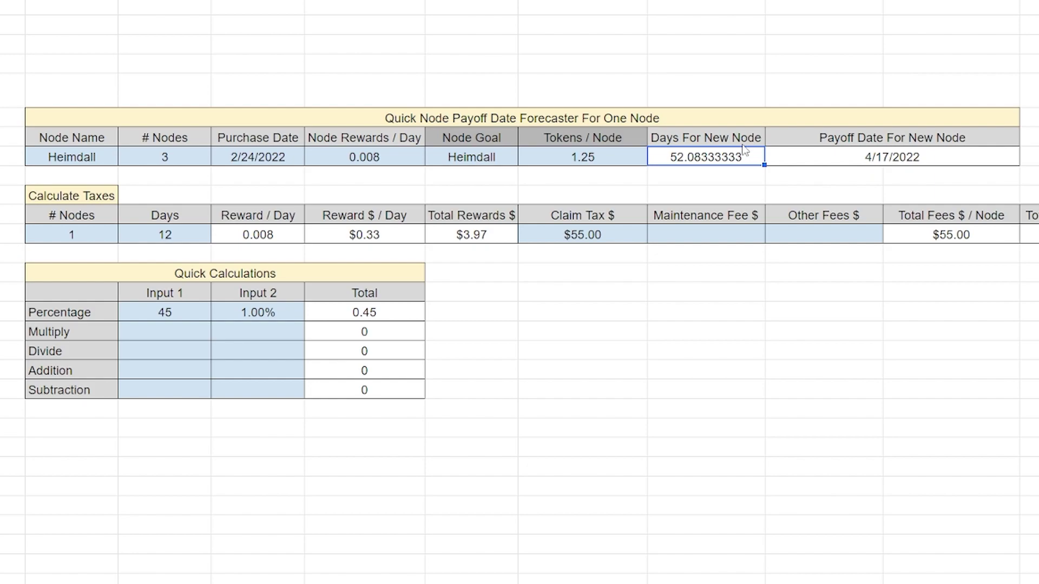
# - Examine the Calculate Taxes table's node count, days, reward formulas and total rewards after fees and tax
pyautogui.click(103, 216)
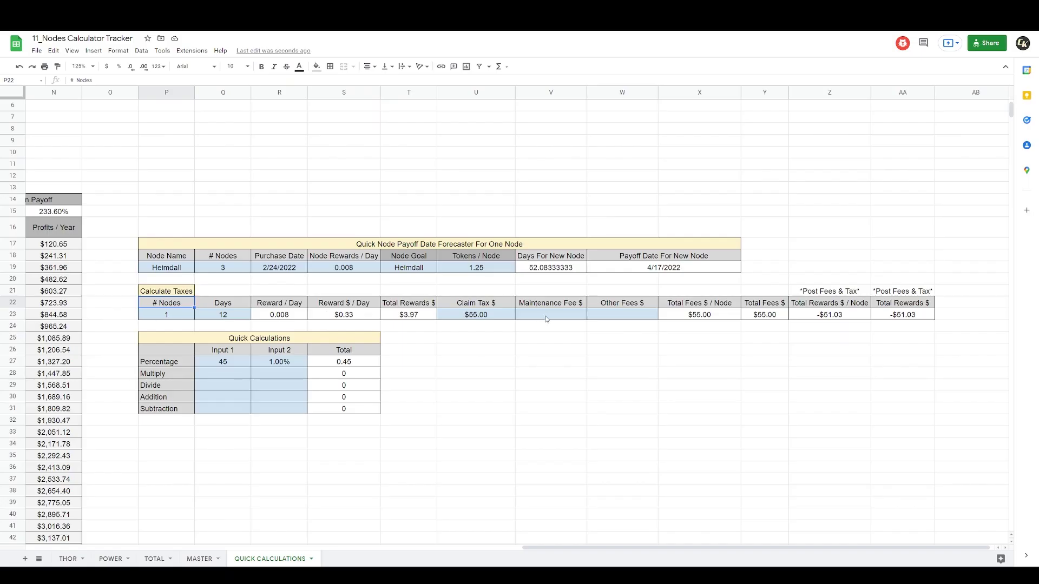
pyautogui.click(907, 317)
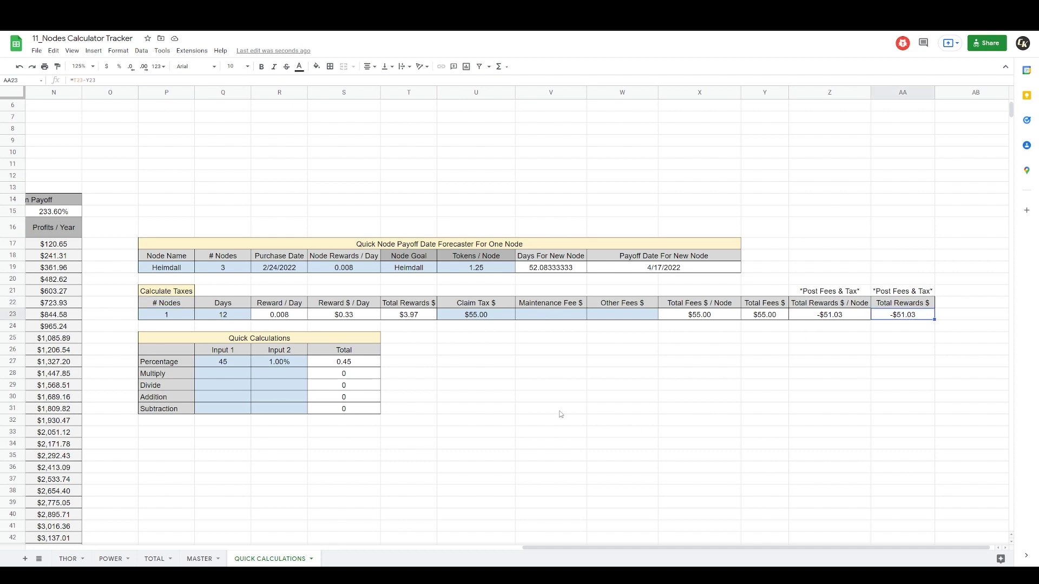
pyautogui.click(224, 317)
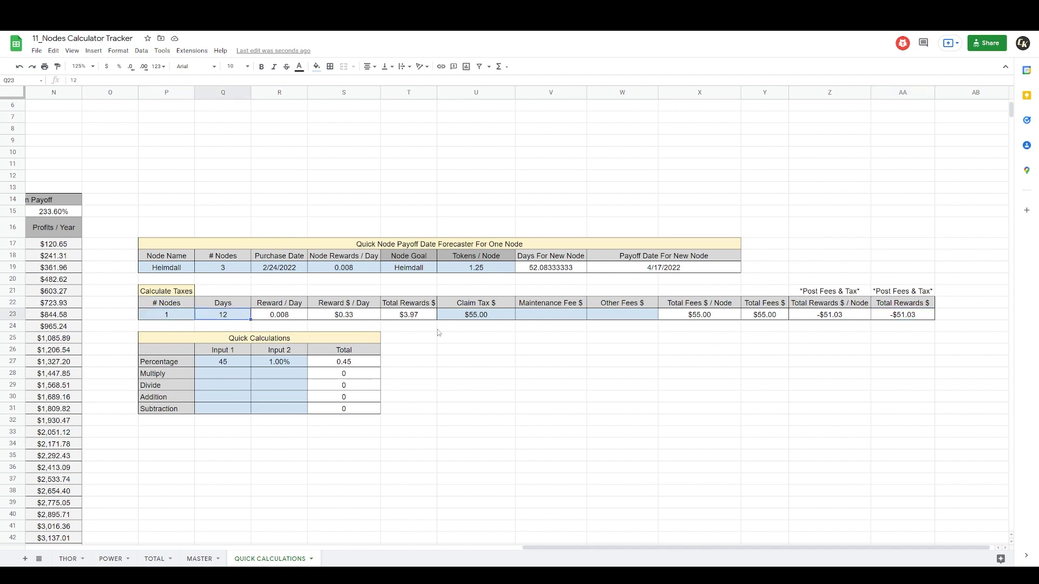
pyautogui.click(167, 318)
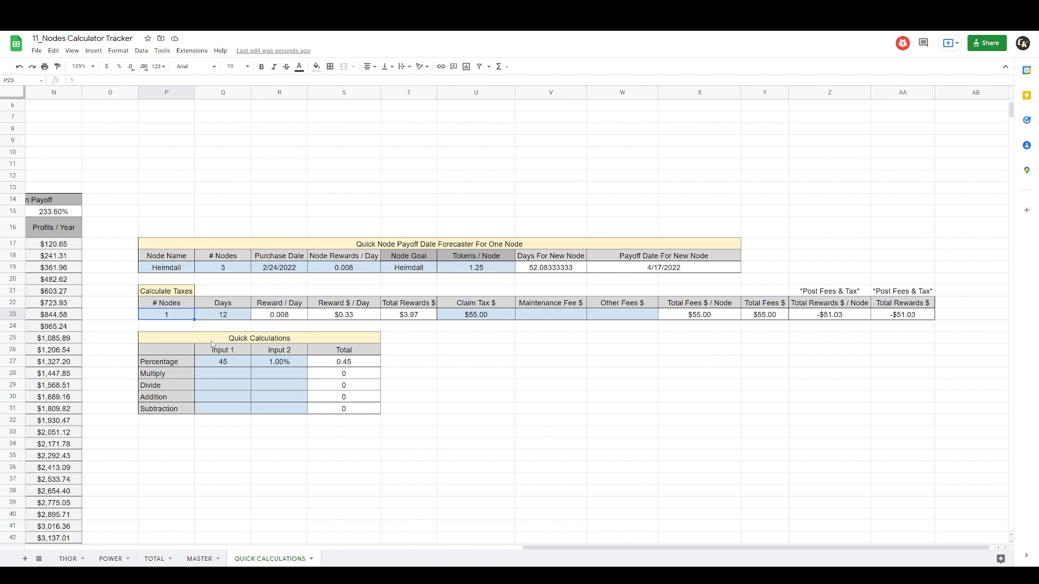
pyautogui.click(229, 319)
pyautogui.click(293, 319)
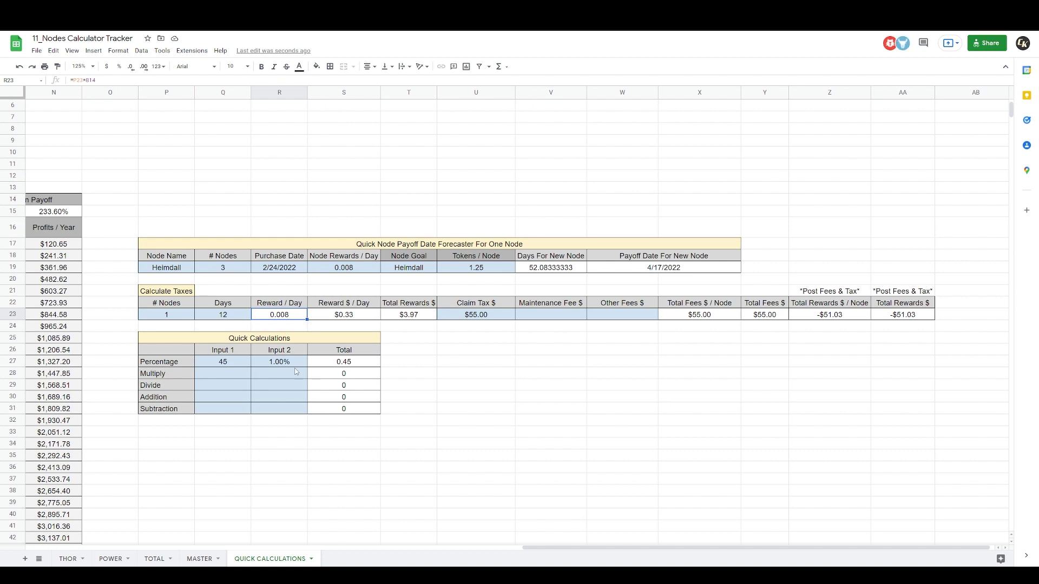
pyautogui.click(350, 317)
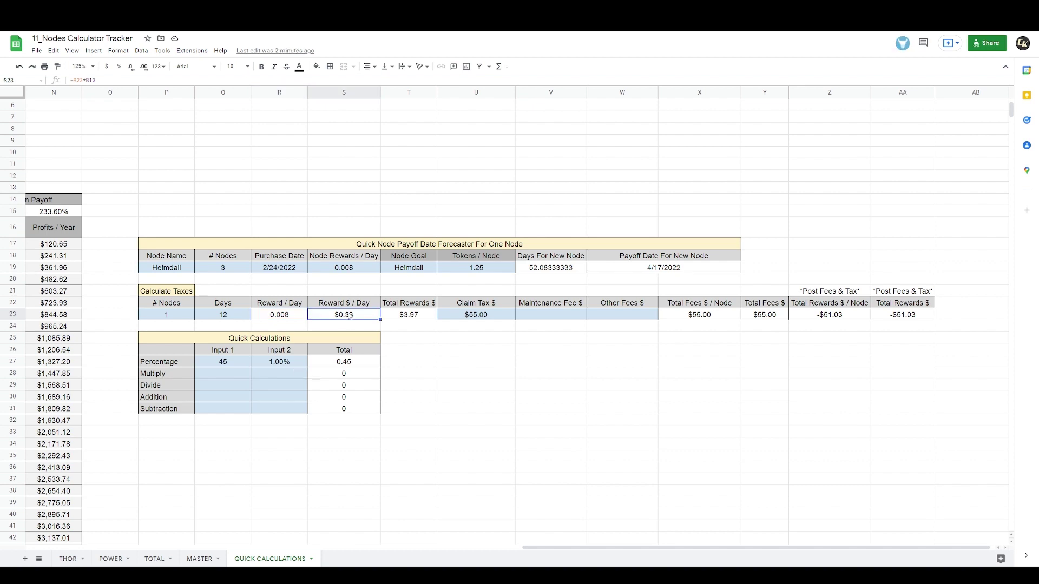
pyautogui.click(409, 312)
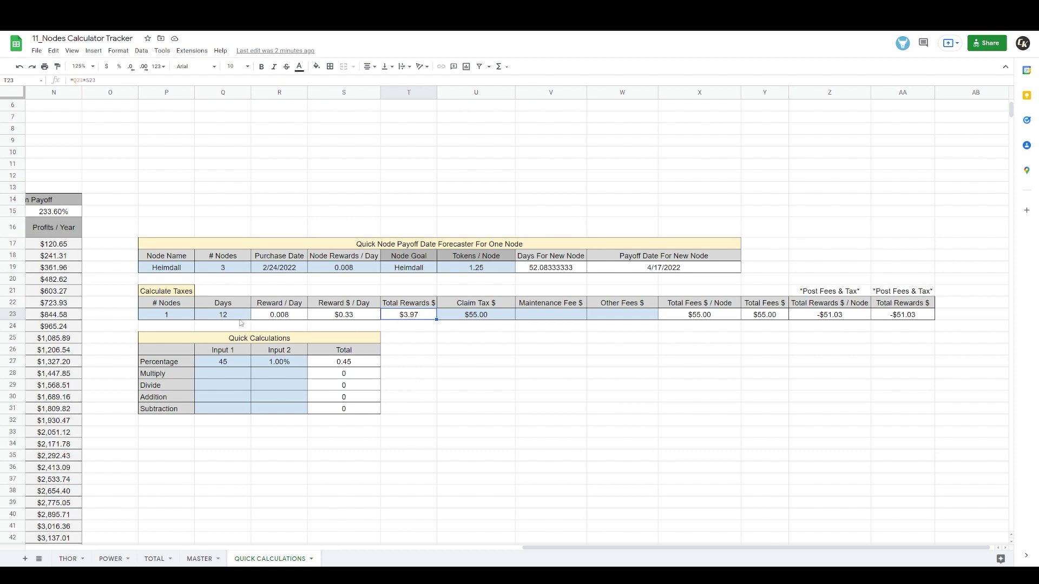
# - Set the Claim Tax $ in the Calculate Taxes table to 1
pyautogui.click(470, 319)
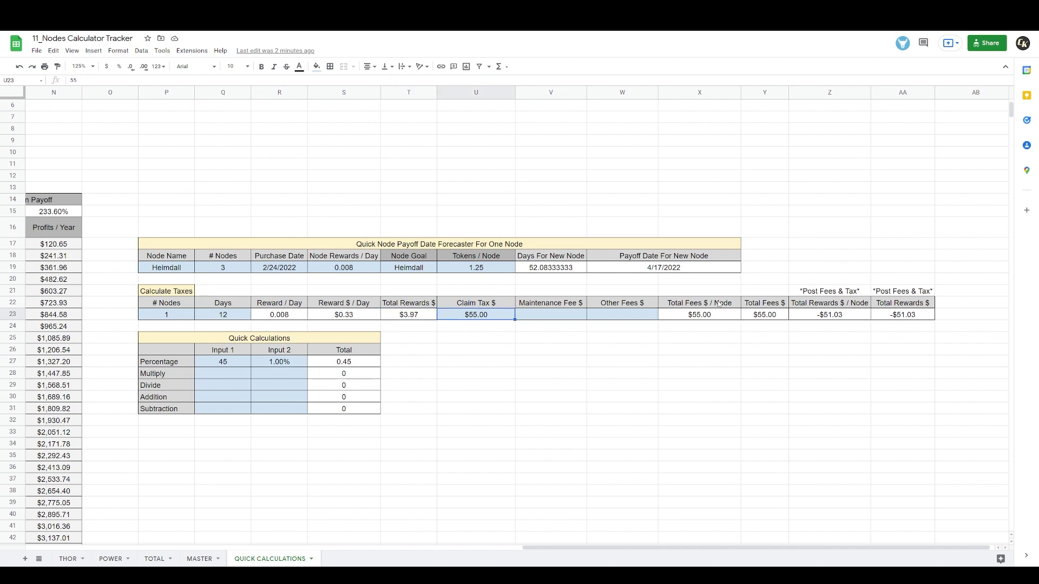
pyautogui.write('1')
pyautogui.press('Return')
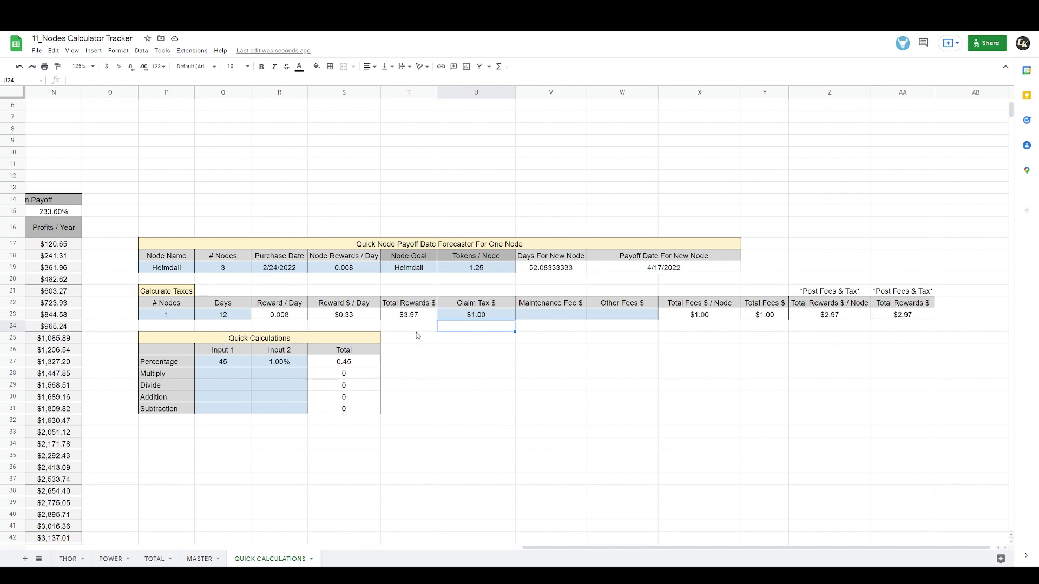
# - Check the Calculate Taxes table's Total Rewards $ formula and the Current Price in the Node Look Up Table
pyautogui.click(413, 316)
pyautogui.moveTo(549, 549)
pyautogui.mouseDown()
pyautogui.moveTo(82, 549)
pyautogui.moveTo(530, 549)
pyautogui.mouseUp()
pyautogui.hscroll(-10, 75, 470)
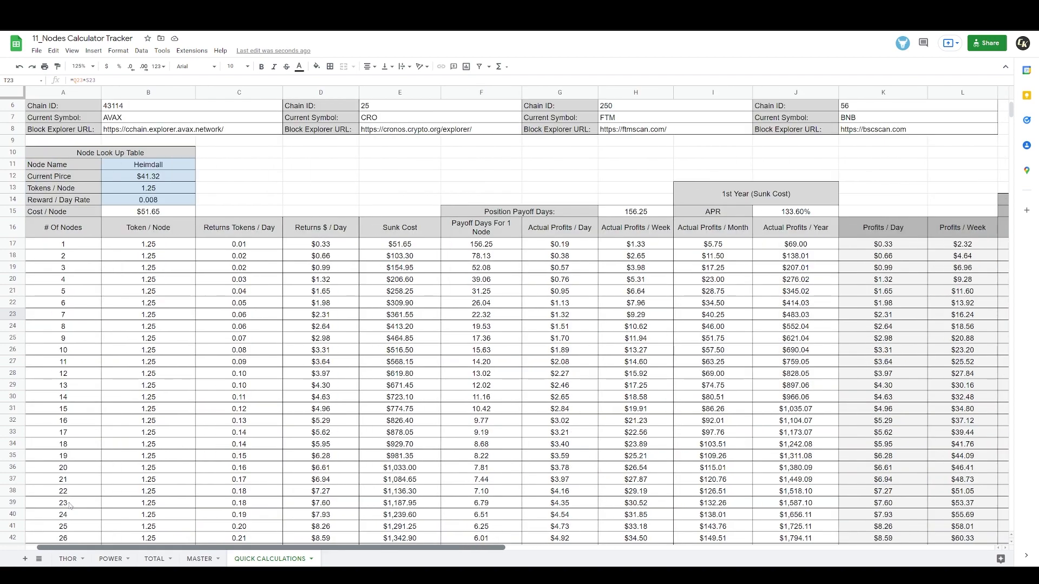
pyautogui.click(166, 177)
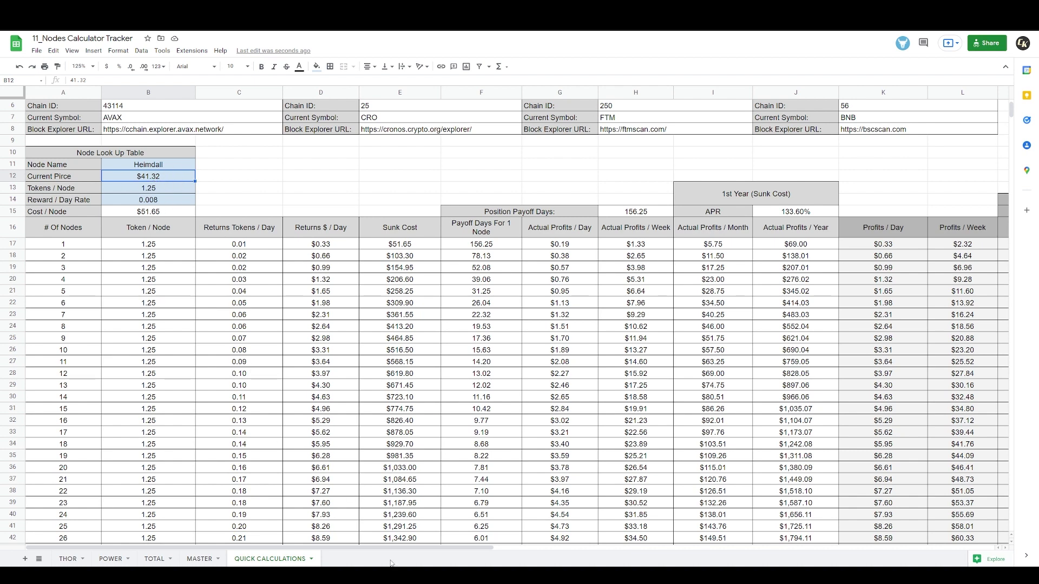
pyautogui.moveTo(397, 550); pyautogui.dragTo(885, 516)
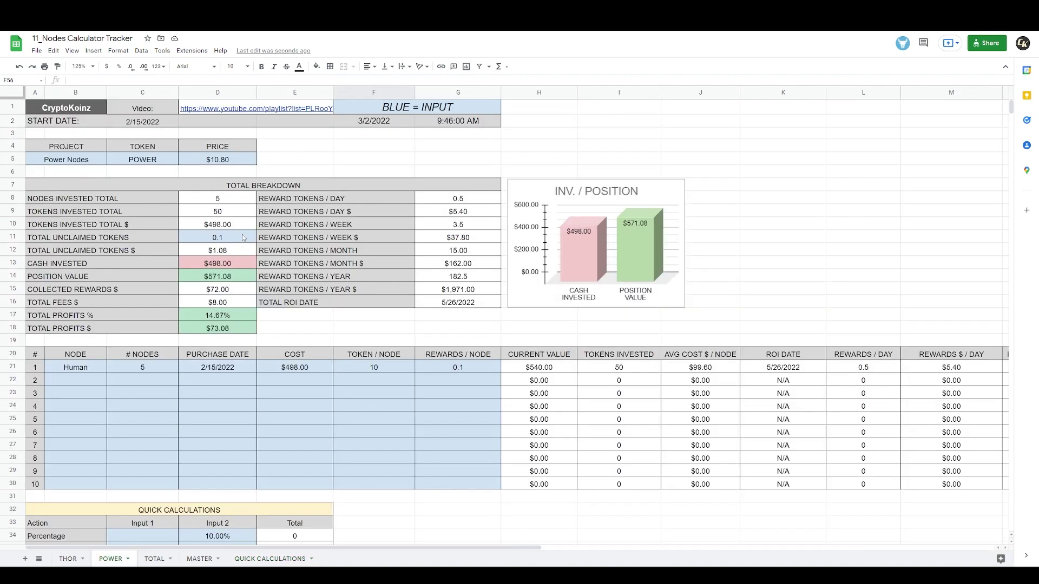
# - On the POWER sheet, compare the CALCULATE TAXES token price with the project's PRICE cell and its import formula
pyautogui.scroll(-5, 236, 372)
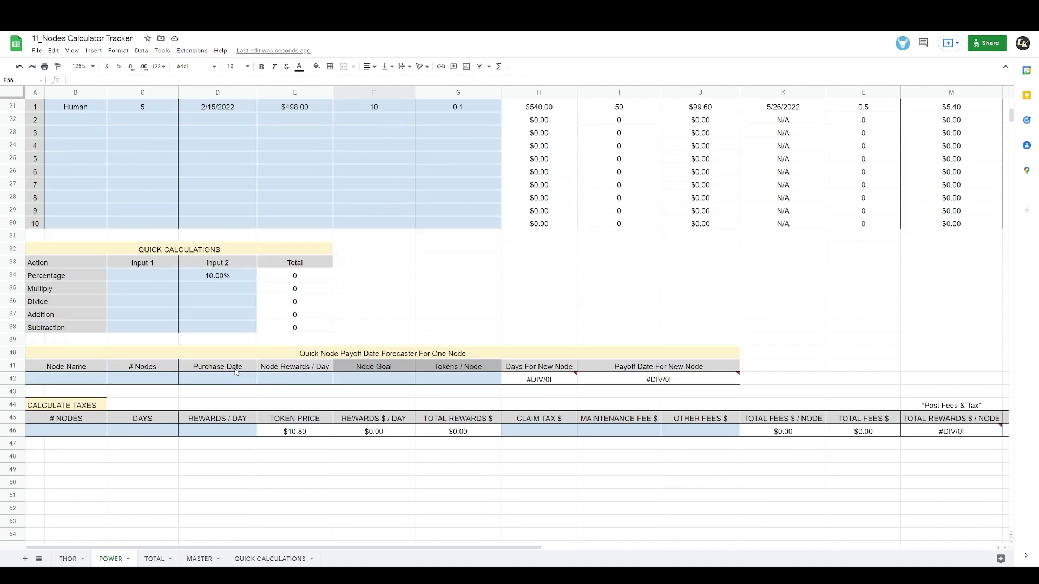
pyautogui.scroll(-1, 236, 372)
pyautogui.click(320, 406)
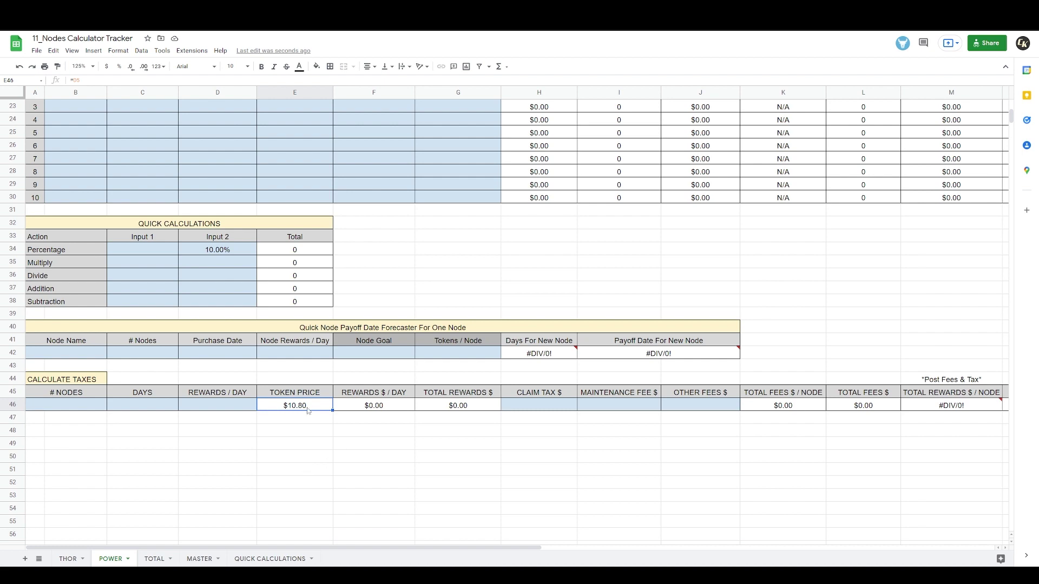
pyautogui.scroll(8, 302, 412)
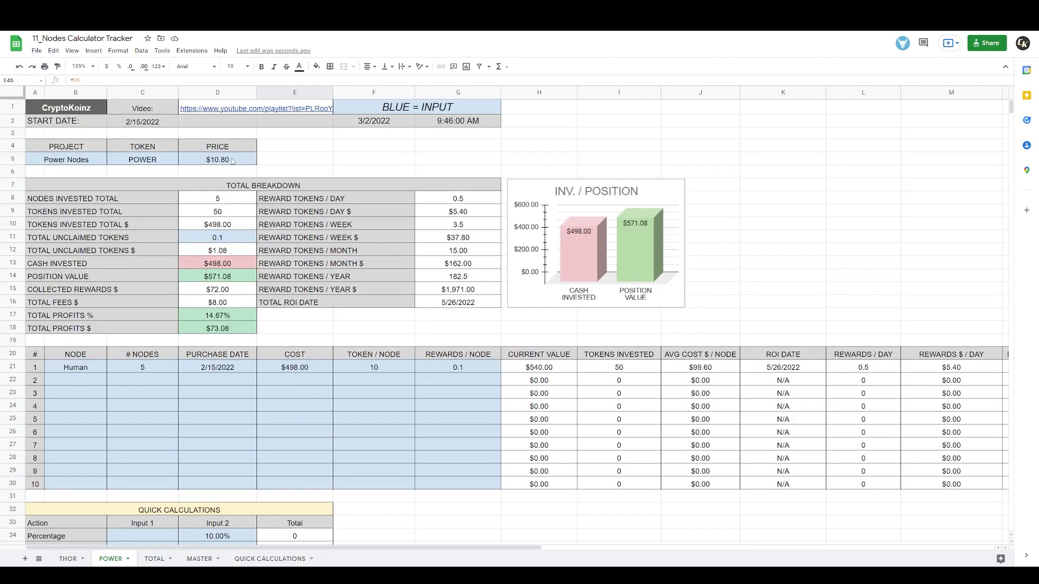
pyautogui.click(232, 161)
pyautogui.scroll(-8, 381, 312)
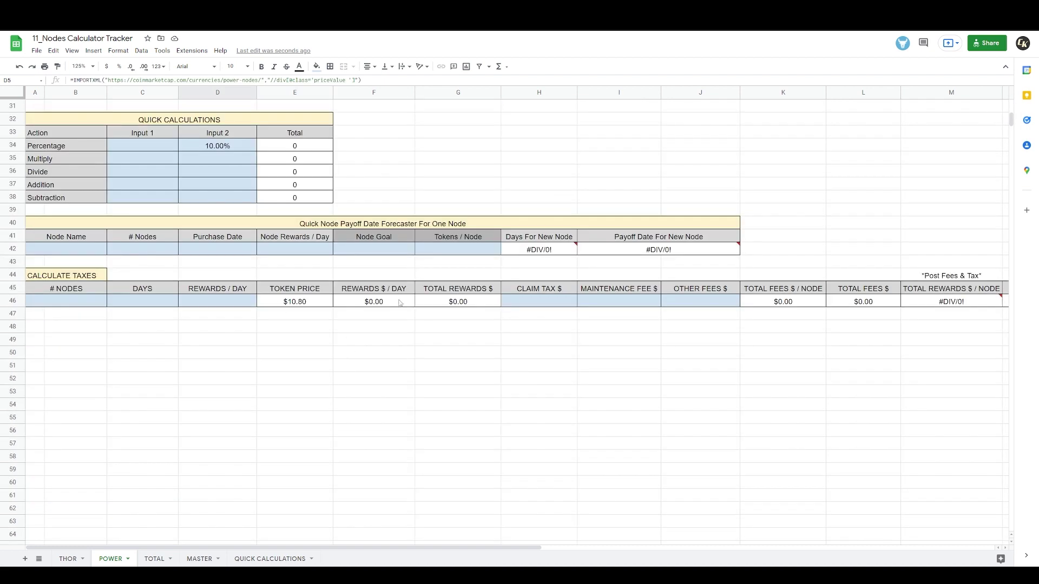
pyautogui.scroll(2, 308, 325)
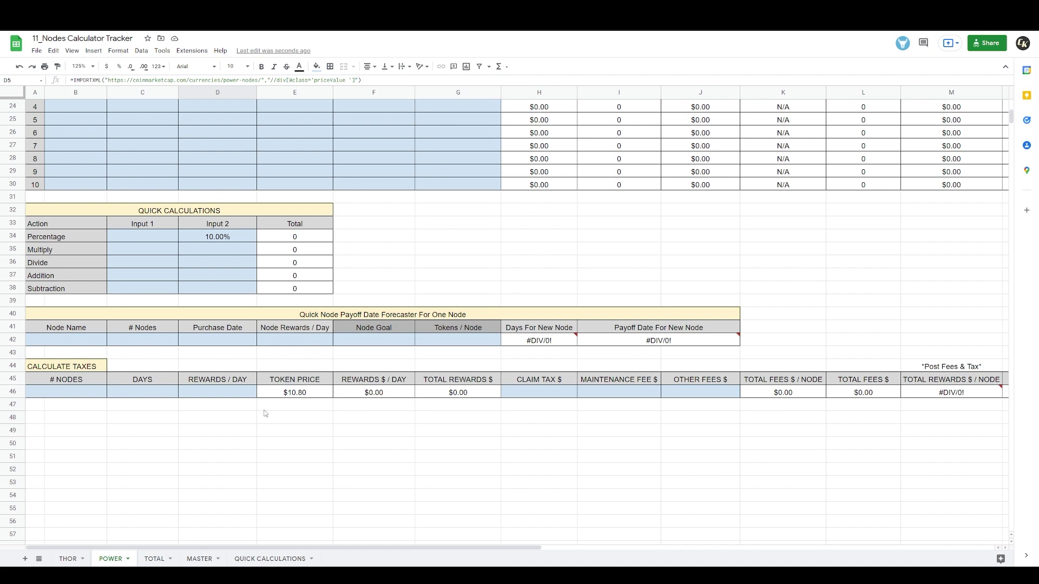
pyautogui.scroll(7, 265, 413)
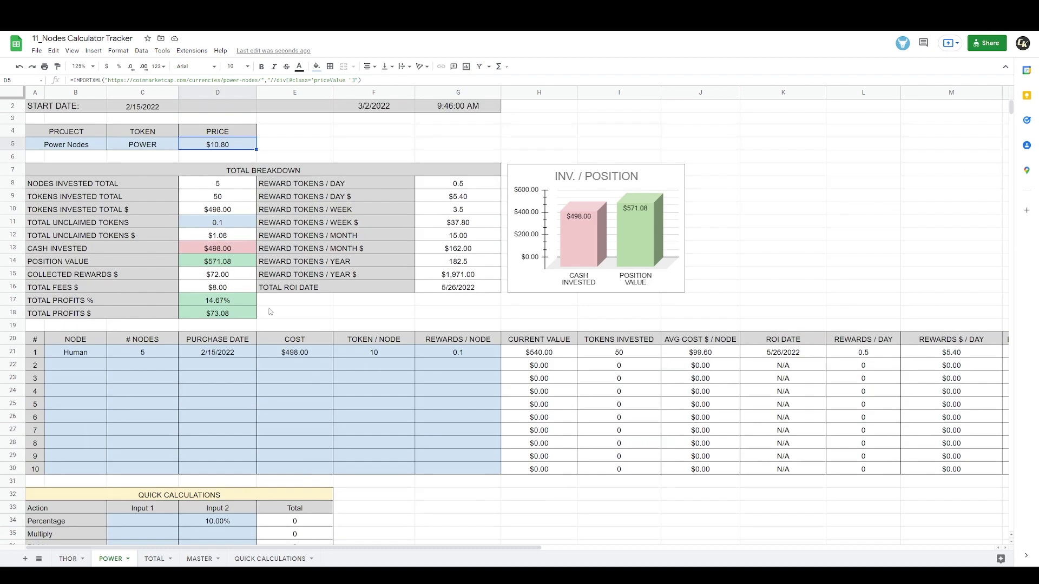
pyautogui.scroll(1, 280, 336)
# - Return to QUICK CALCULATIONS and recheck the Total Rewards $ formula against the Node Look Up Table's Current Price
pyautogui.click(267, 560)
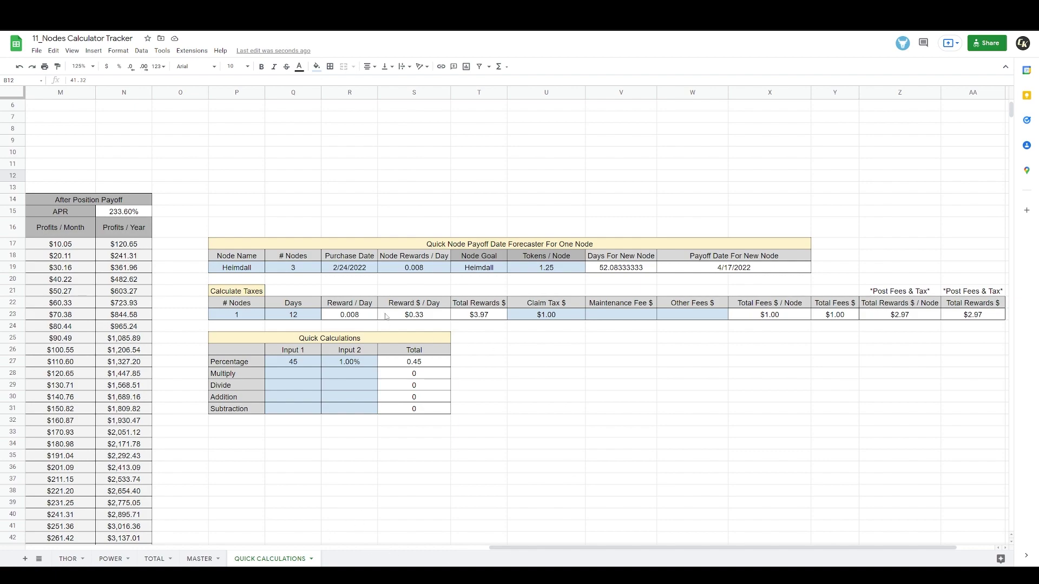
pyautogui.click(499, 316)
pyautogui.moveTo(594, 548); pyautogui.dragTo(129, 548)
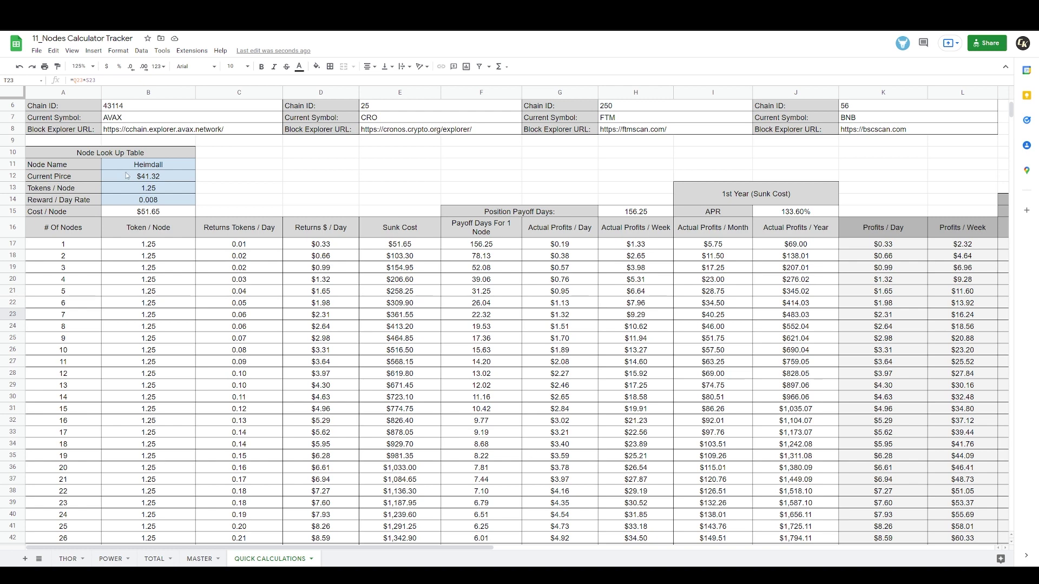
pyautogui.click(127, 176)
pyautogui.hscroll(5, 417, 399)
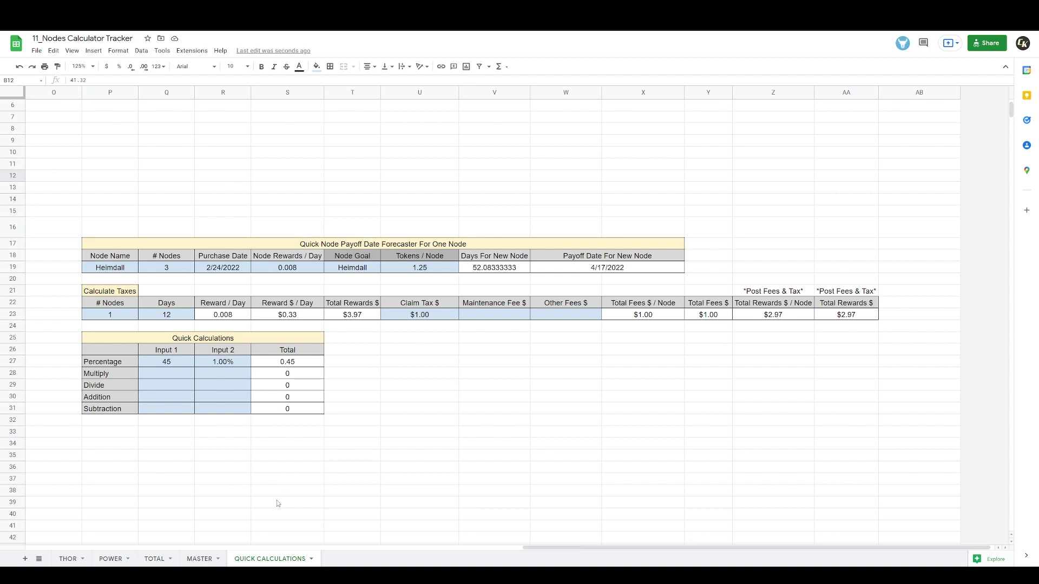
pyautogui.moveTo(536, 547); pyautogui.dragTo(56, 529)
pyautogui.scroll(2, 56, 530)
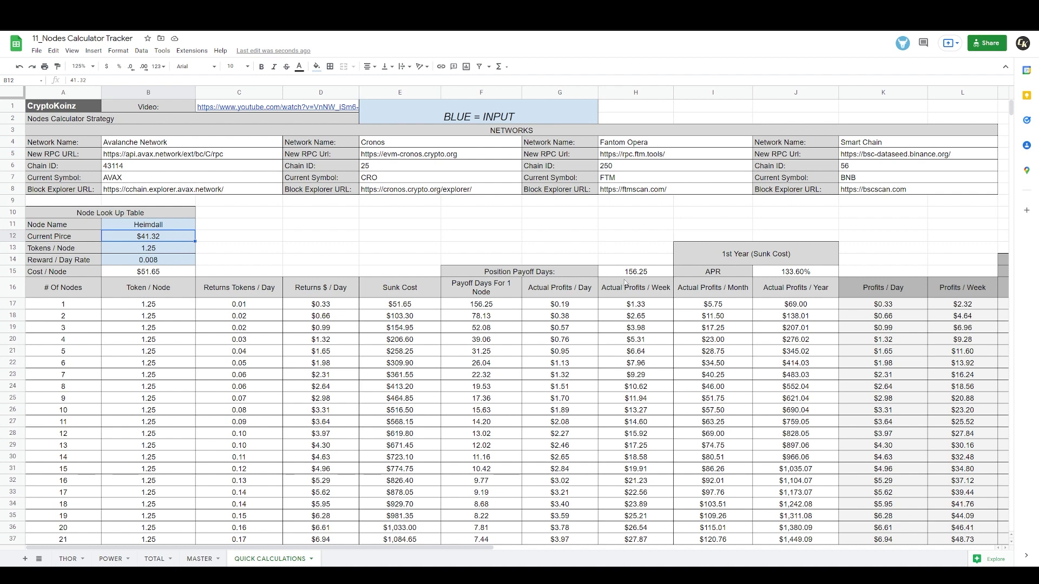
# - View the blank MASTER sheet, then examine the SYMBOL input column on the TOTAL sheet
pyautogui.click(199, 559)
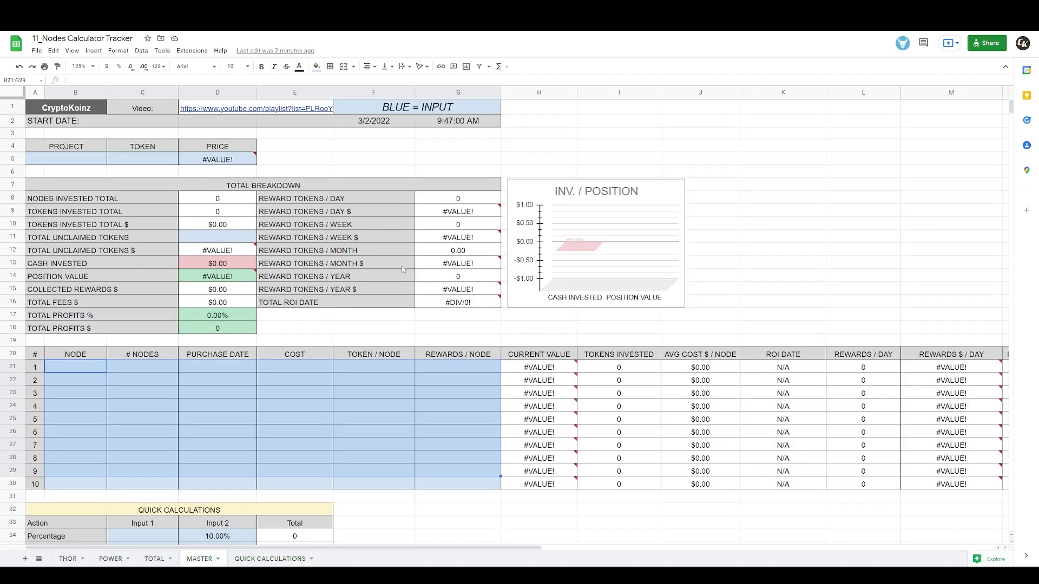
pyautogui.hotkey('ctrl', 'shift', 'pageup')
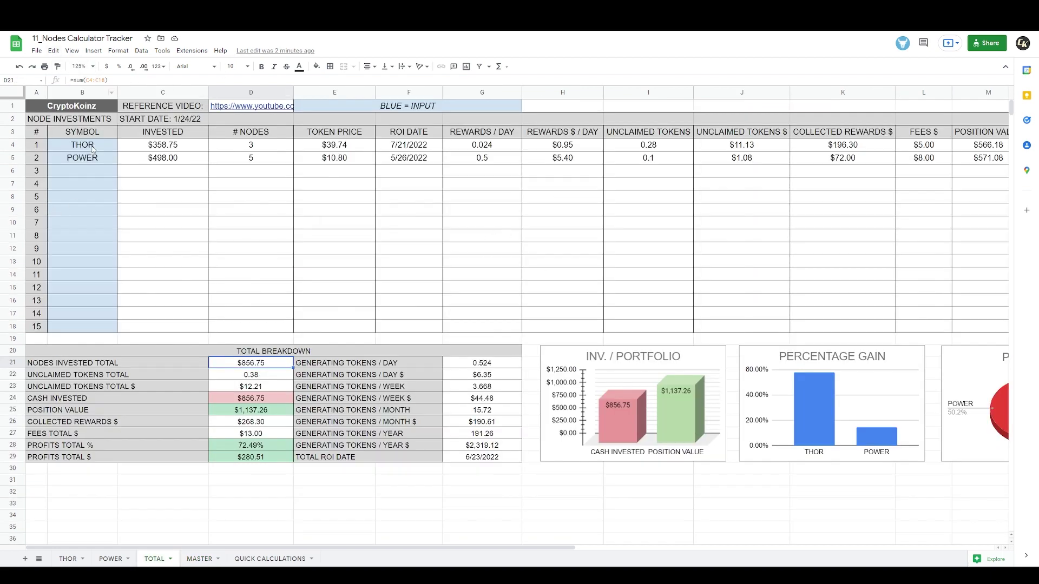
pyautogui.moveTo(95, 147); pyautogui.dragTo(86, 251)
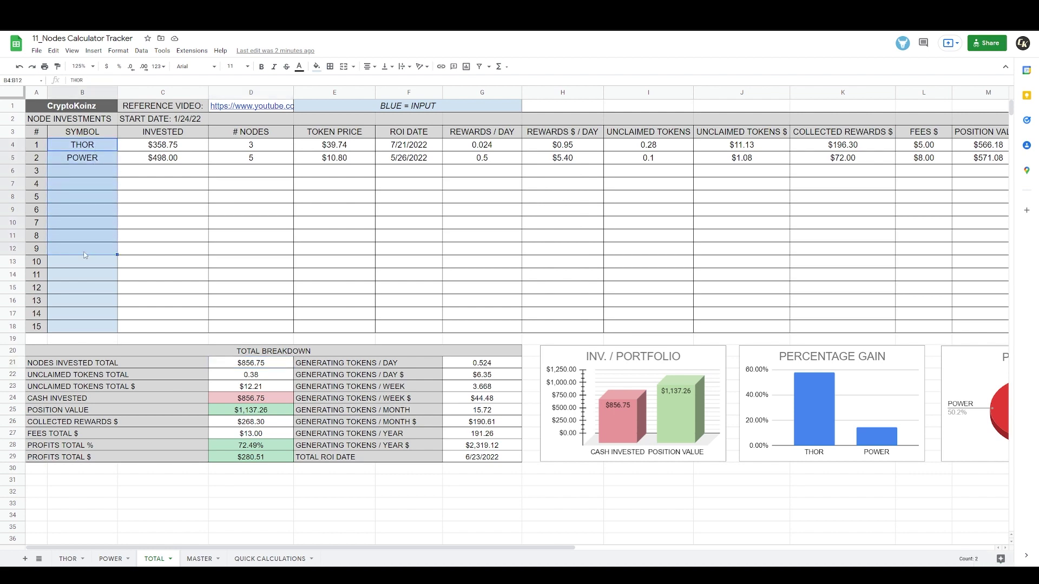
pyautogui.click(86, 252)
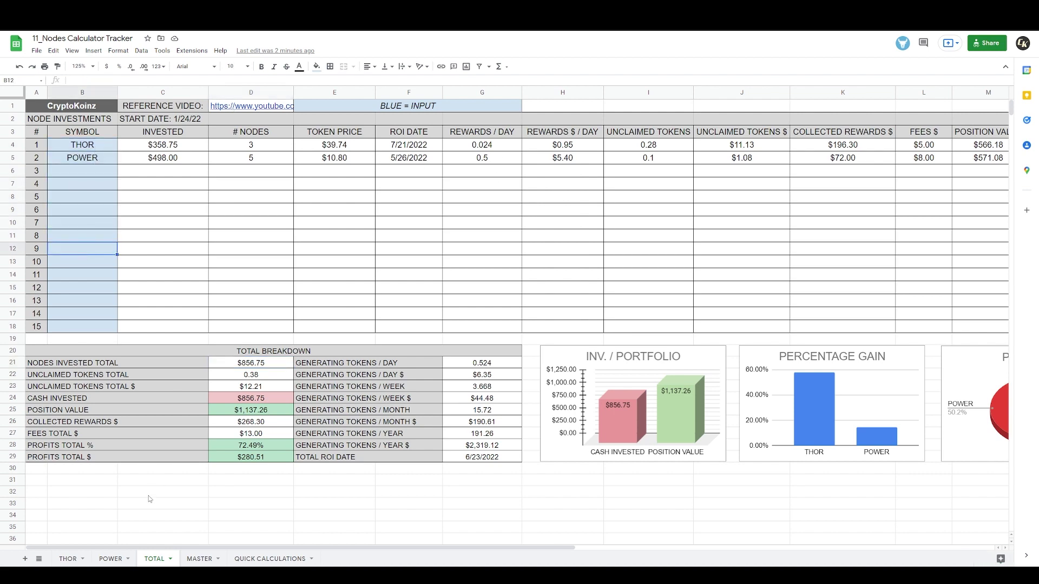
# - Review the THOR, POWER, TOTAL and MASTER sheets in turn and return to the TOTAL sheet
pyautogui.click(68, 562)
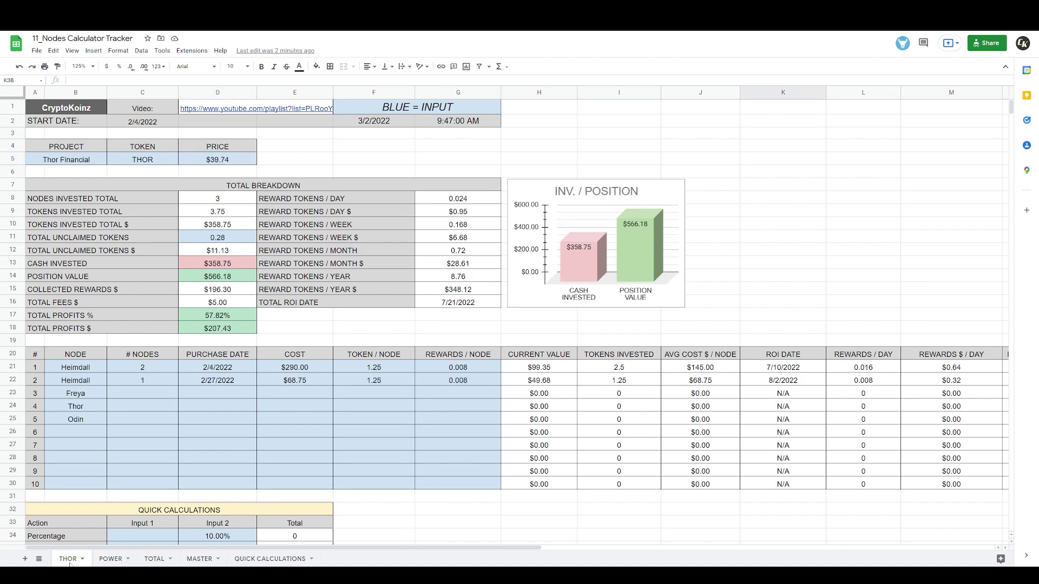
pyautogui.click(106, 562)
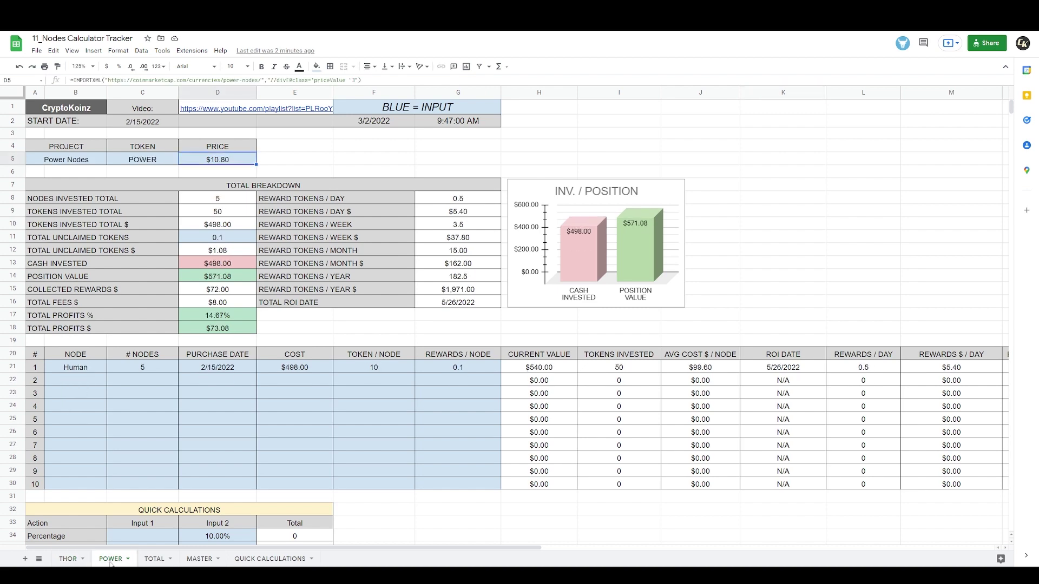
pyautogui.click(152, 561)
pyautogui.click(200, 559)
pyautogui.click(159, 559)
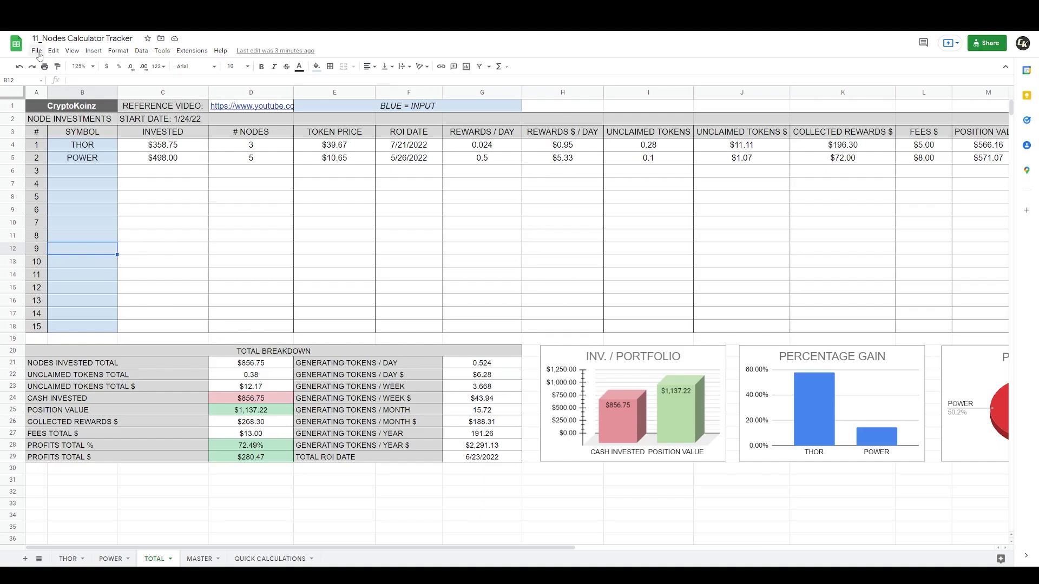
# - Locate the Make a copy command for the spreadsheet without running it
pyautogui.click(36, 51)
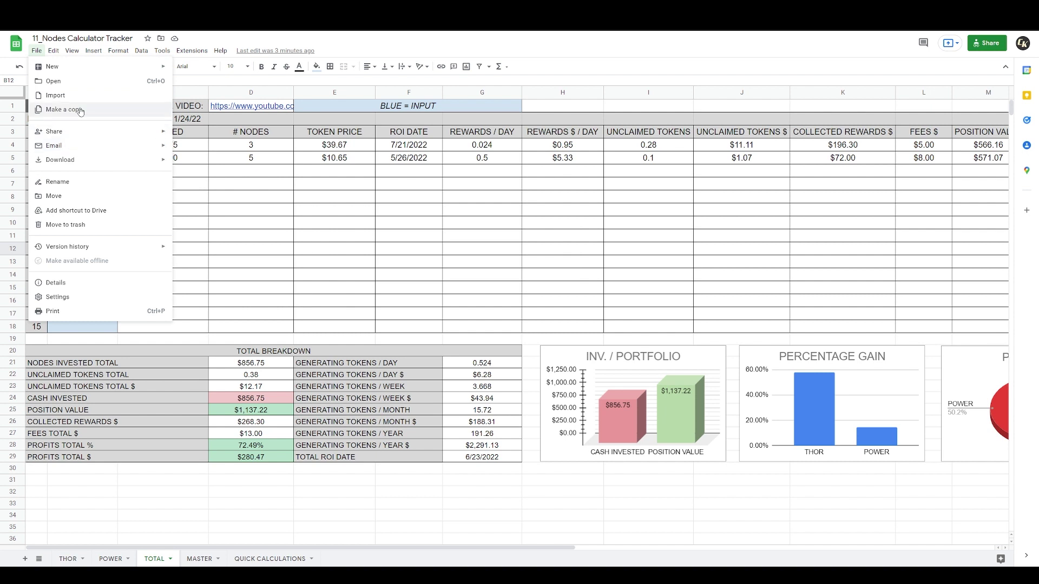
pyautogui.press('Escape')
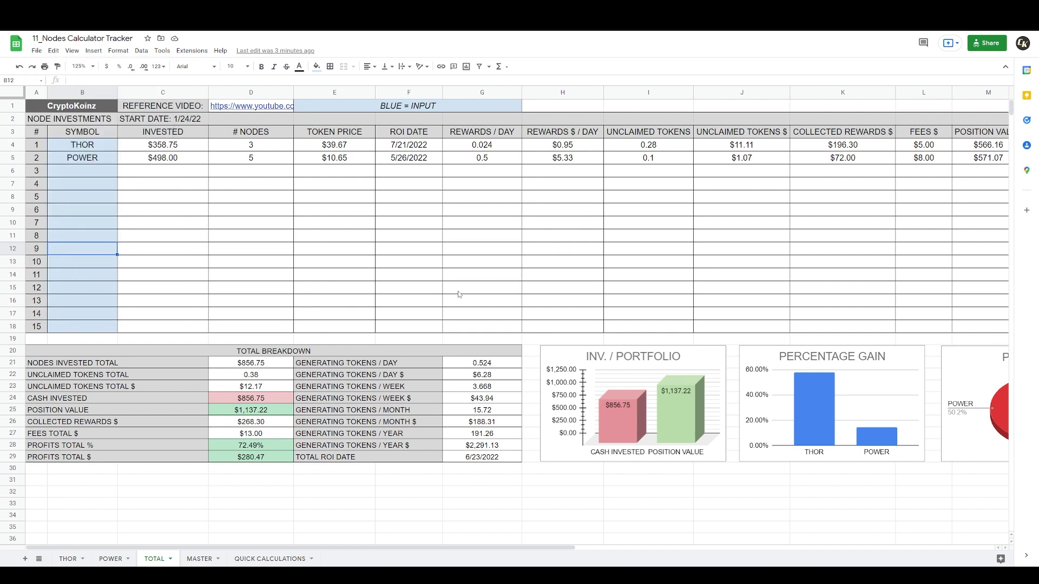